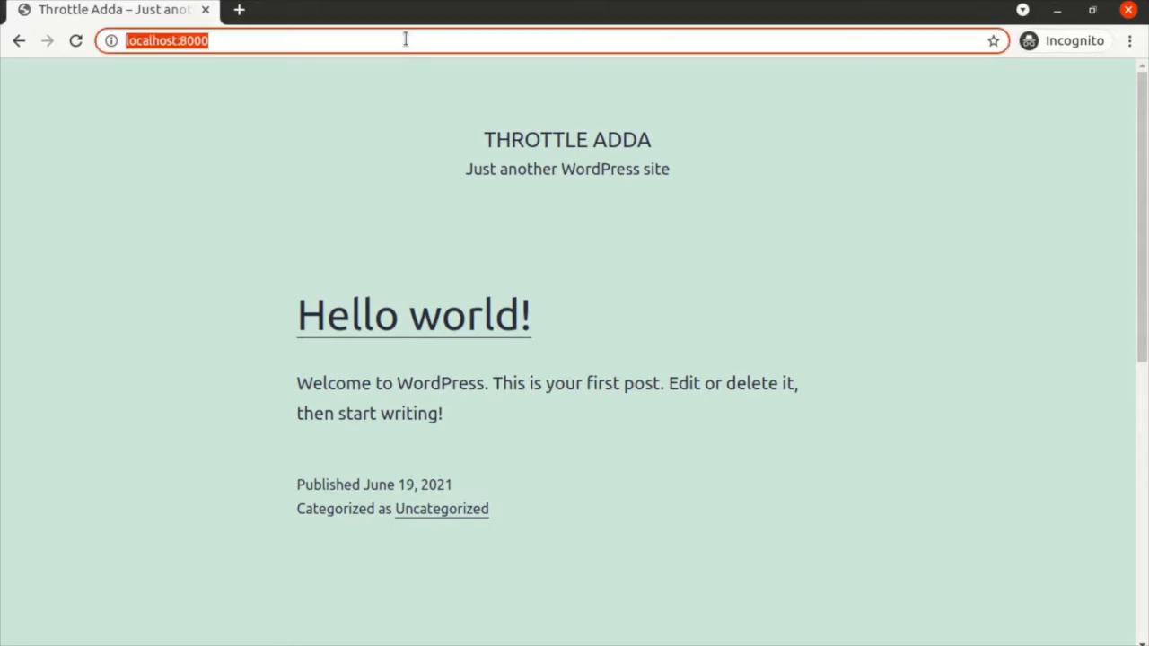
Step: Log in to localhost:8000/wp-admin with the admin account to reach the Throttle Adda Dashboard
{"action": "type", "text": "/w"}
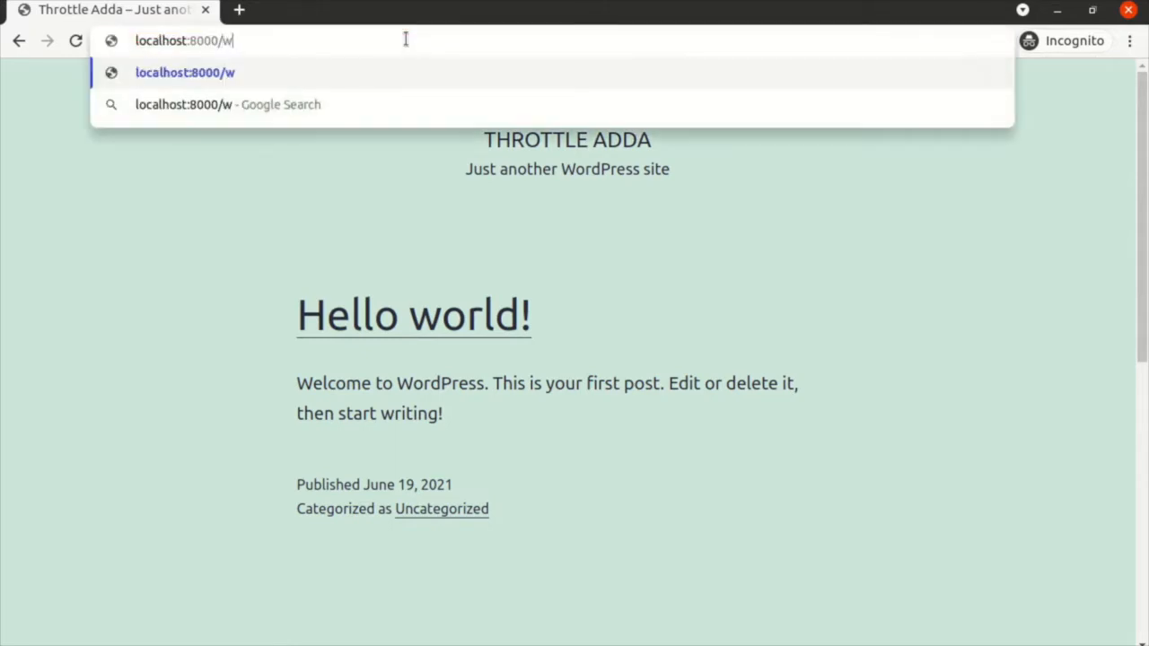
{"action": "type", "text": "p-dmin"}
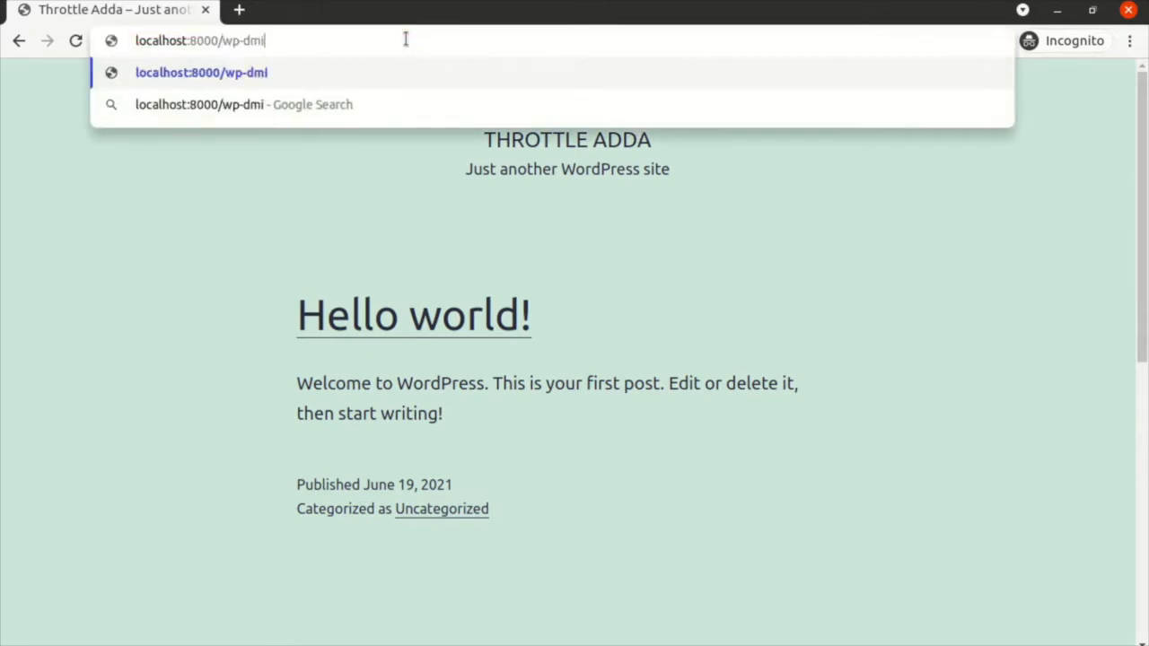
{"action": "key", "text": "Return"}
{"action": "type", "text": "a"}
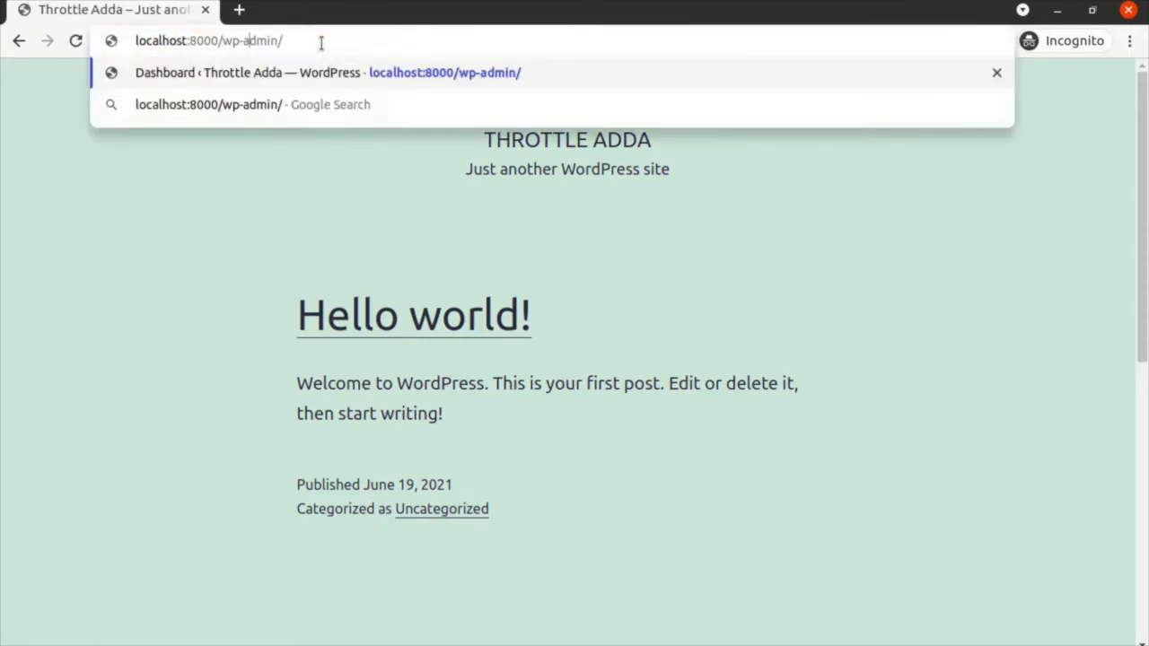
{"action": "key", "text": "Return"}
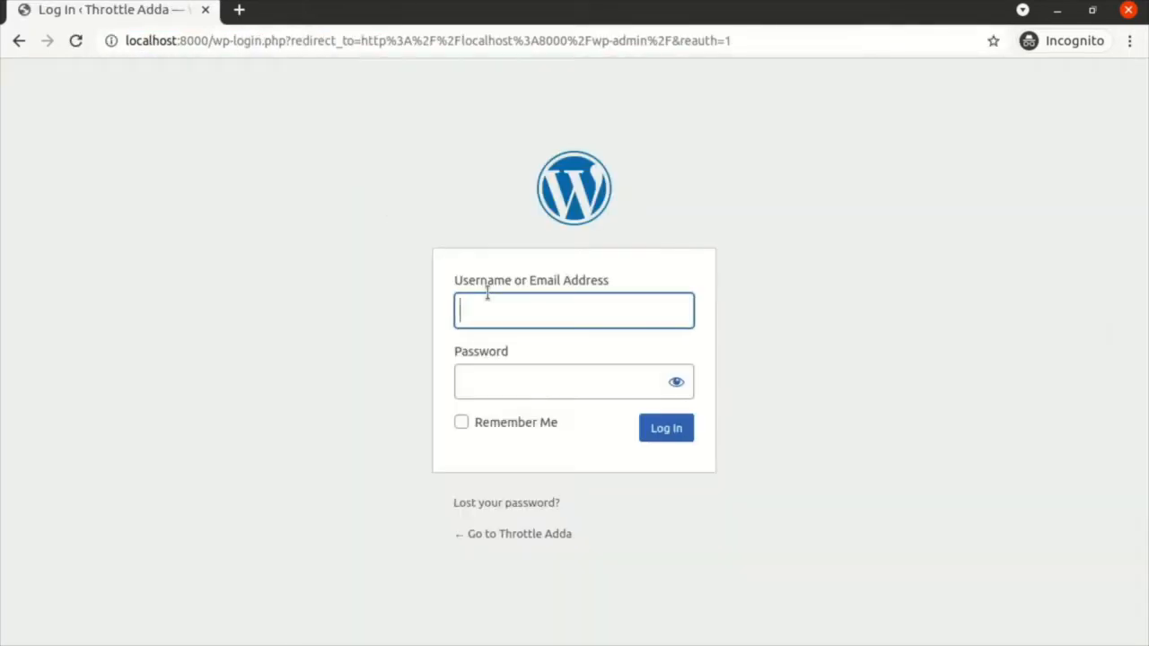
{"action": "type", "text": "admin"}
{"action": "key", "text": "Tab"}
{"action": "type", "text": "admin"}
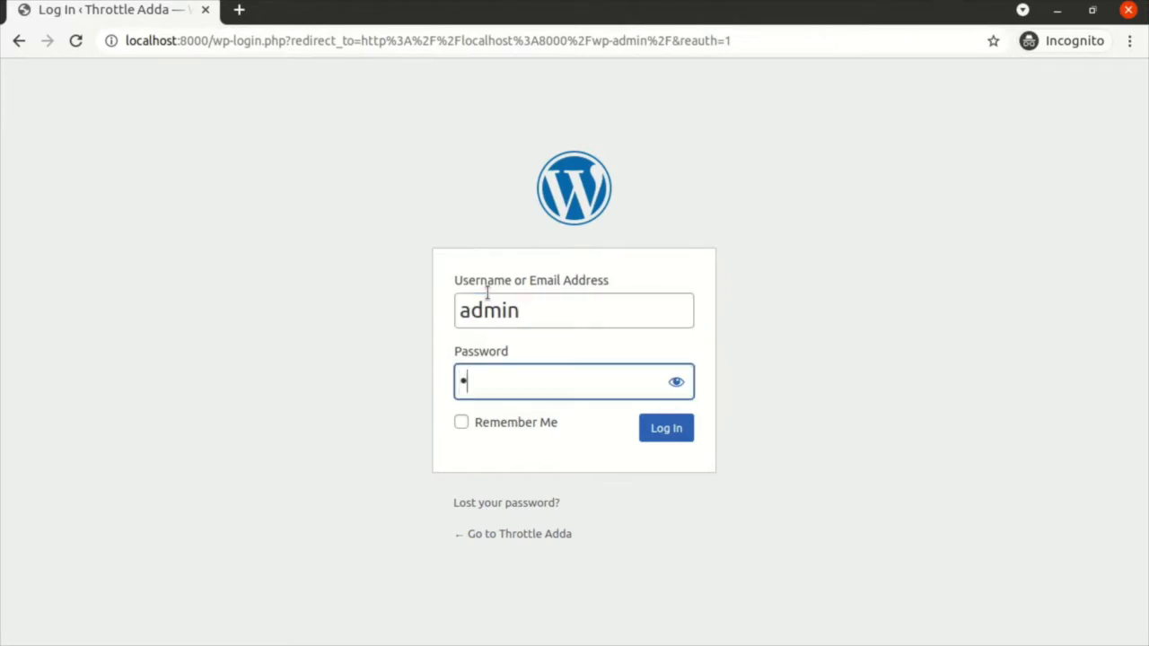
{"action": "key", "text": "Return"}
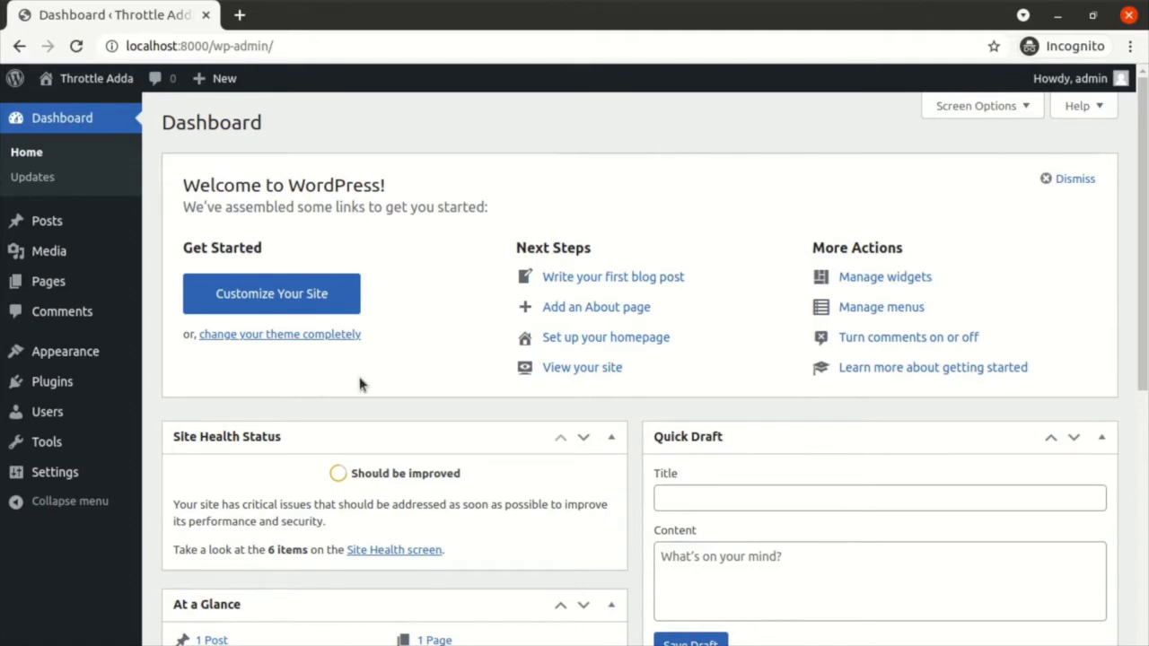
Step: Go to Appearance > Themes > Add New and start choosing a theme zip under Upload Theme
{"action": "mouse_move", "coordinate": [93, 363]}
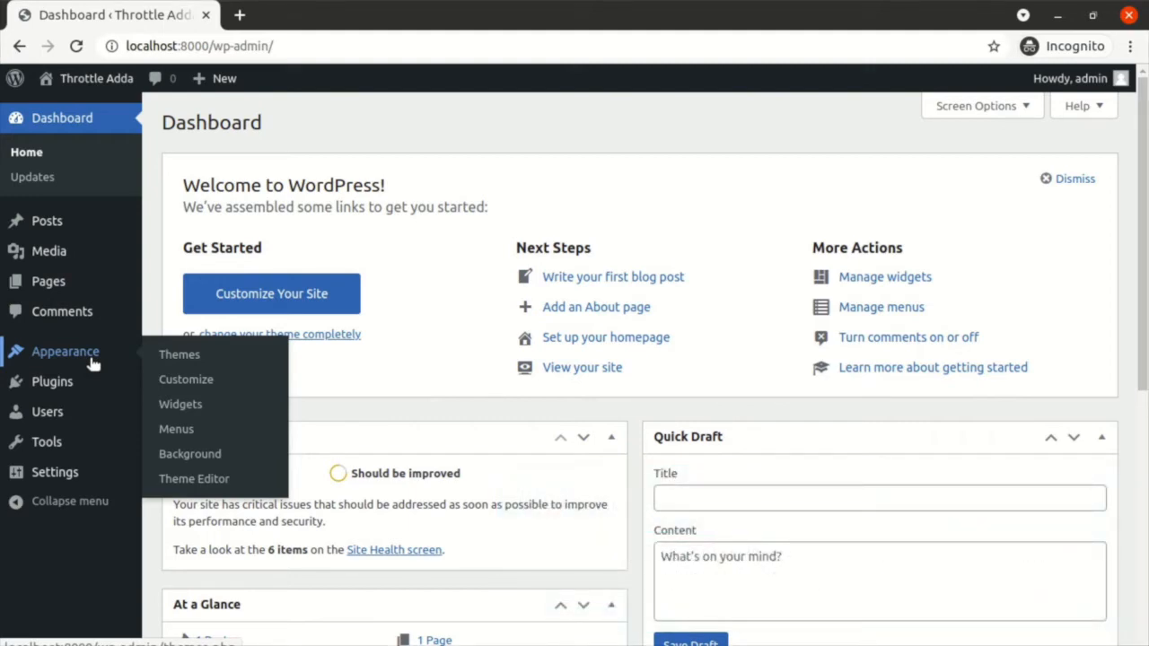
{"action": "left_click", "coordinate": [93, 363]}
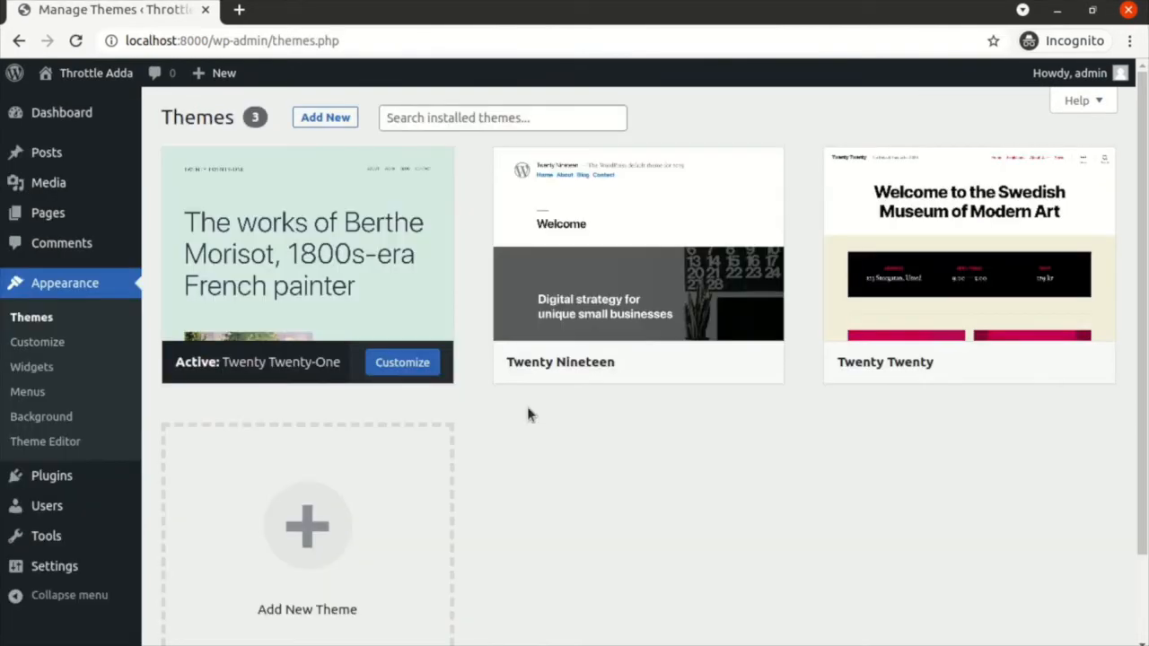
{"action": "left_click", "coordinate": [332, 117]}
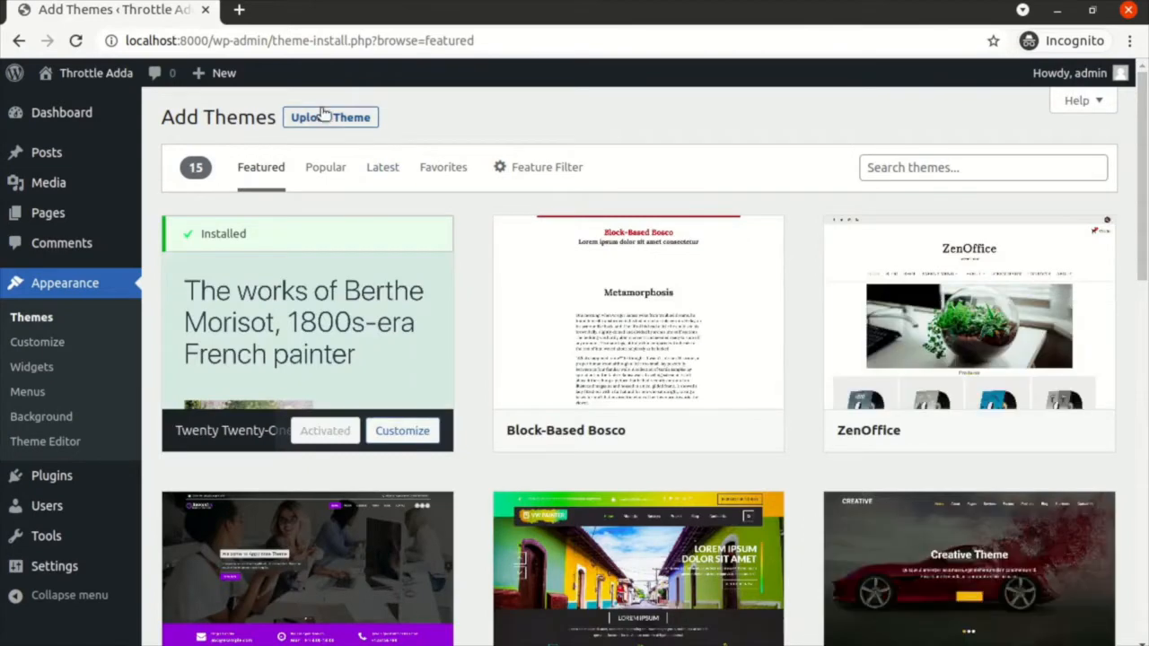
{"action": "left_click", "coordinate": [296, 117]}
{"action": "left_click", "coordinate": [514, 277]}
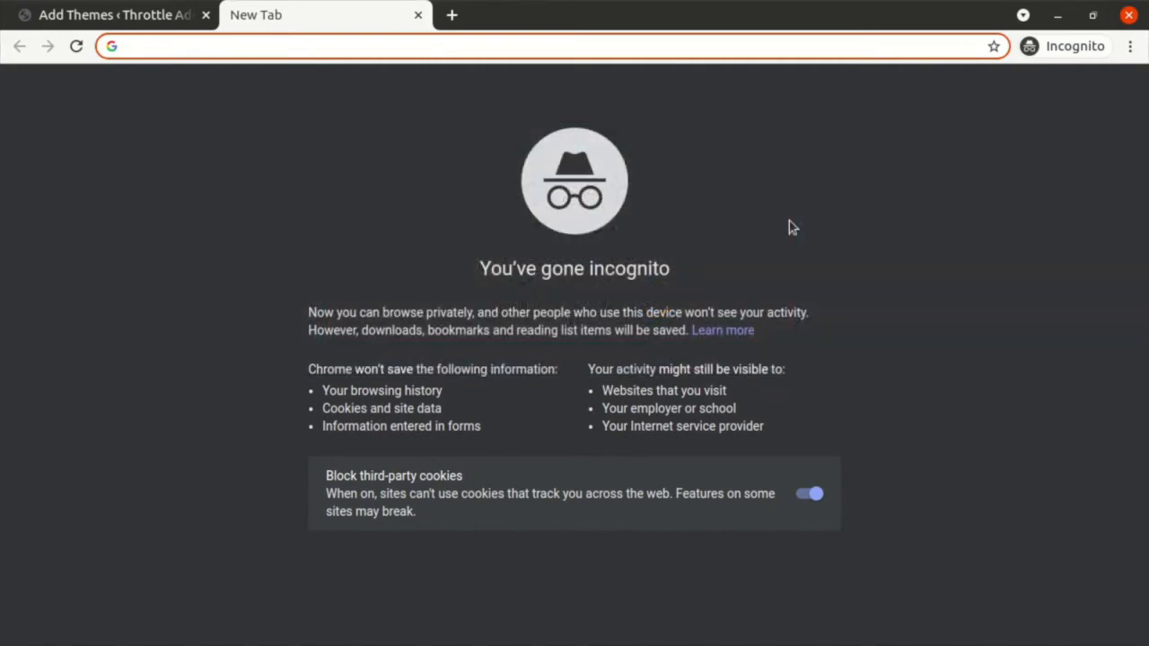
Step: Search the web for 'wordpress htaccess'
{"action": "type", "text": "get"}
{"action": "key", "text": "BackSpace"}
{"action": "key", "text": "BackSpace"}
{"action": "key", "text": "BackSpace"}
{"action": "key", "text": "BackSpace"}
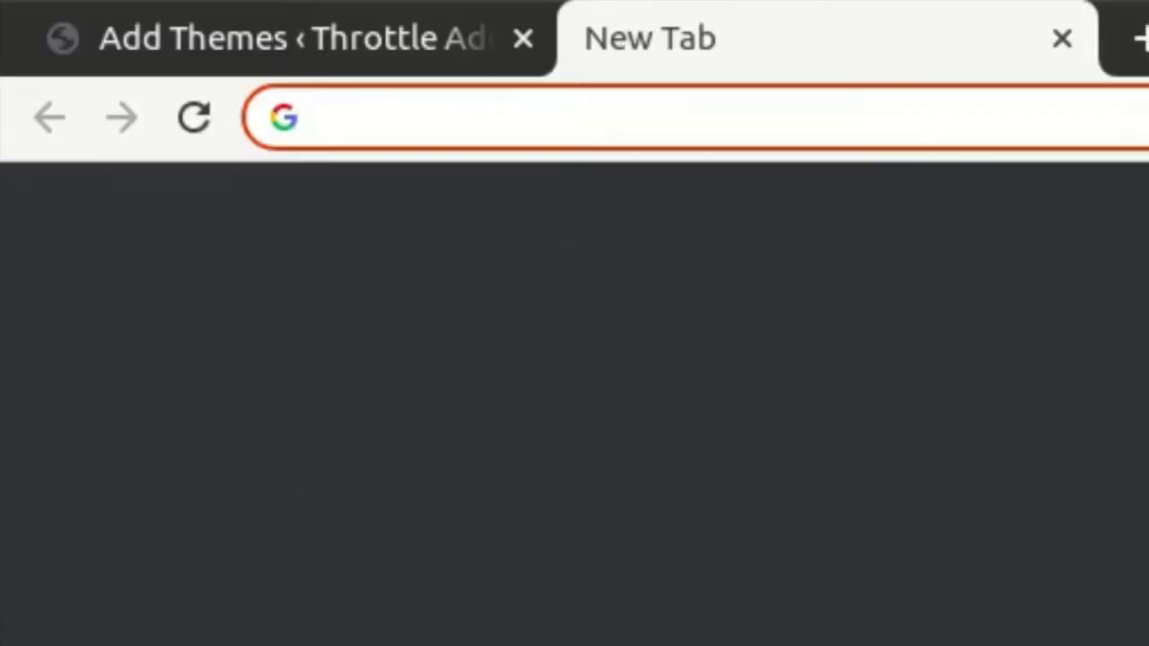
{"action": "type", "text": "wordpre"}
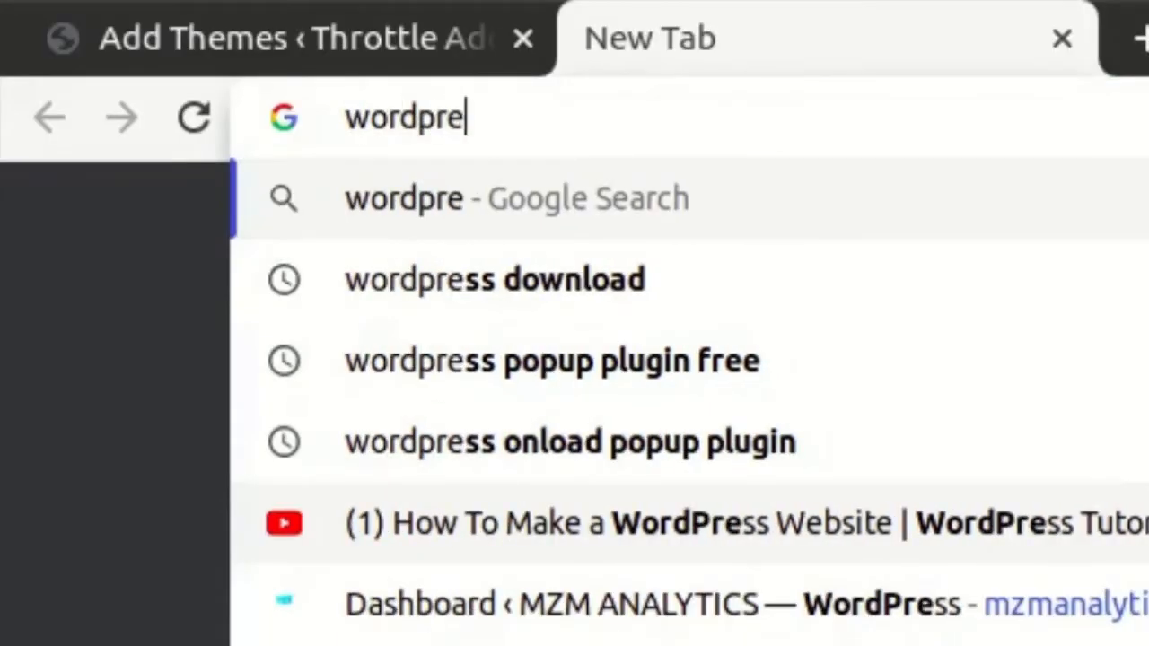
{"action": "type", "text": "ss htaccess"}
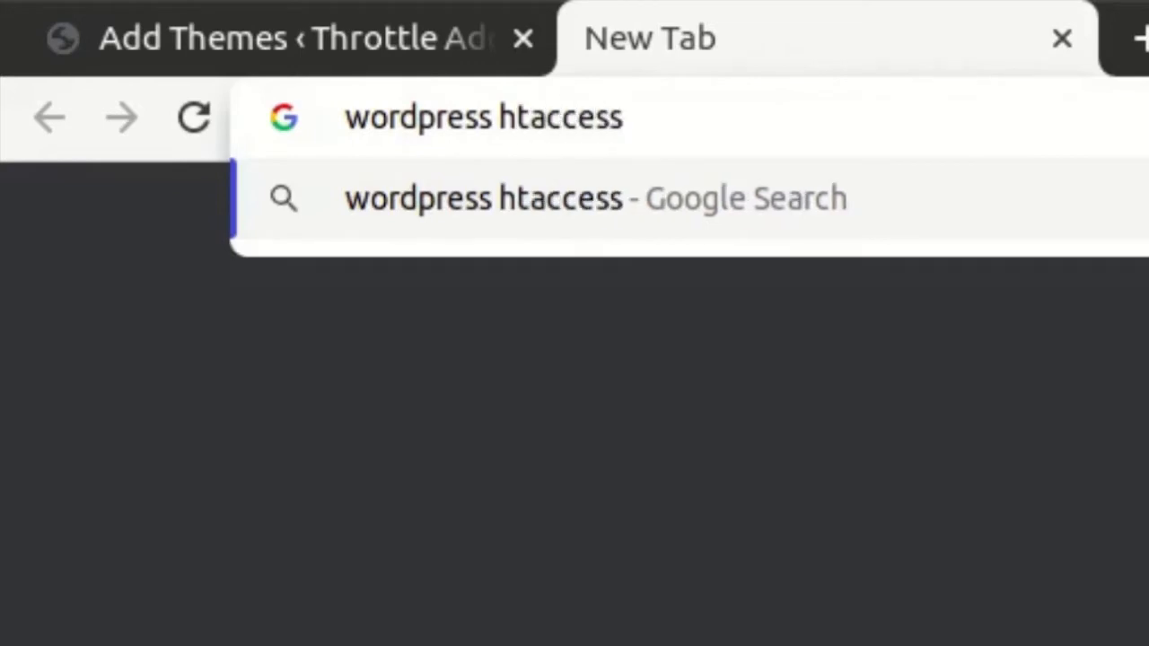
{"action": "key", "text": "Return"}
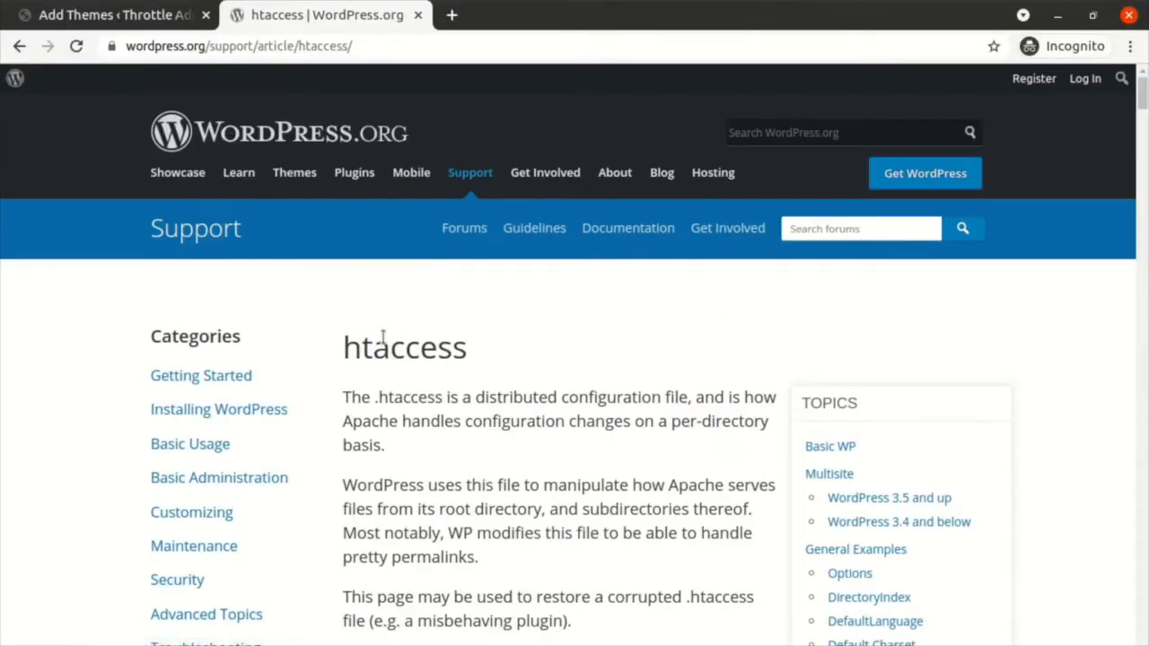
Step: On WordPress.org's htaccess article, select and review the Basic WP rewrite rules block
{"action": "scroll", "coordinate": [383, 335], "scroll_direction": "down", "scroll_amount": 5}
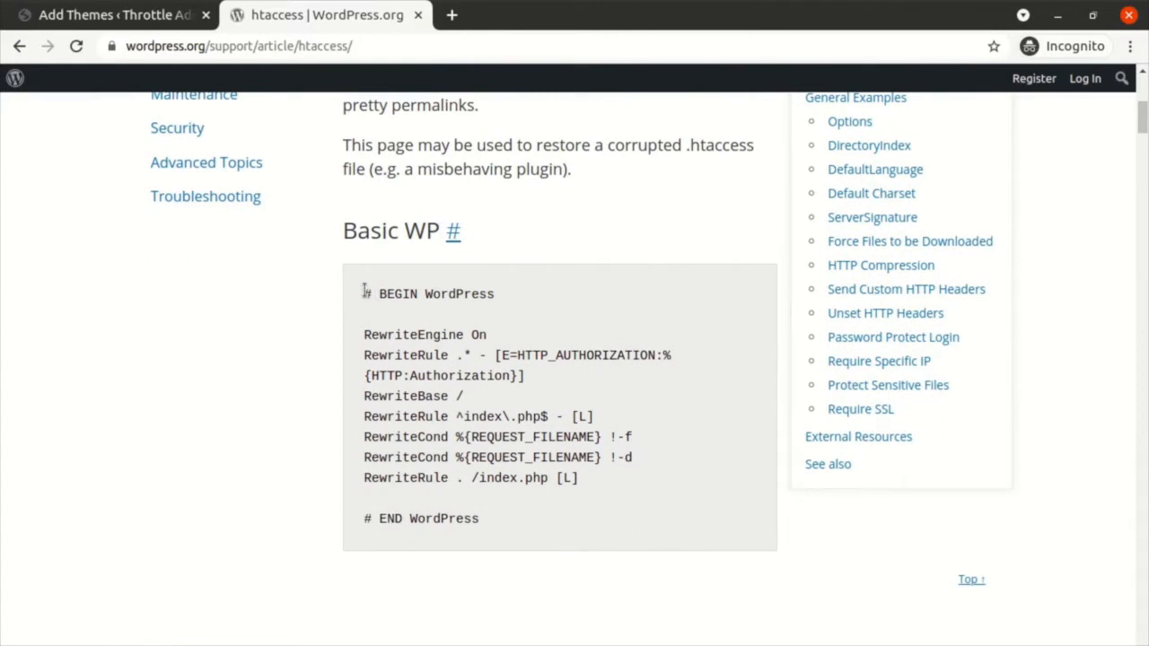
{"action": "left_click_drag", "start_coordinate": [365, 294], "coordinate": [539, 533]}
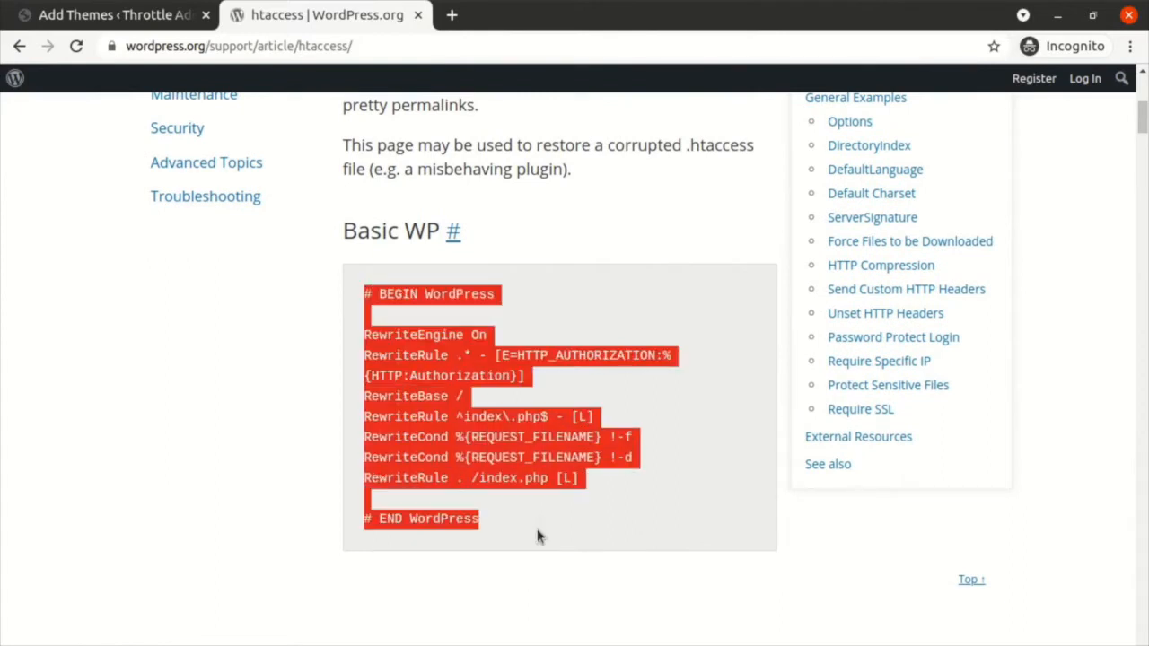
{"action": "left_click", "coordinate": [488, 384]}
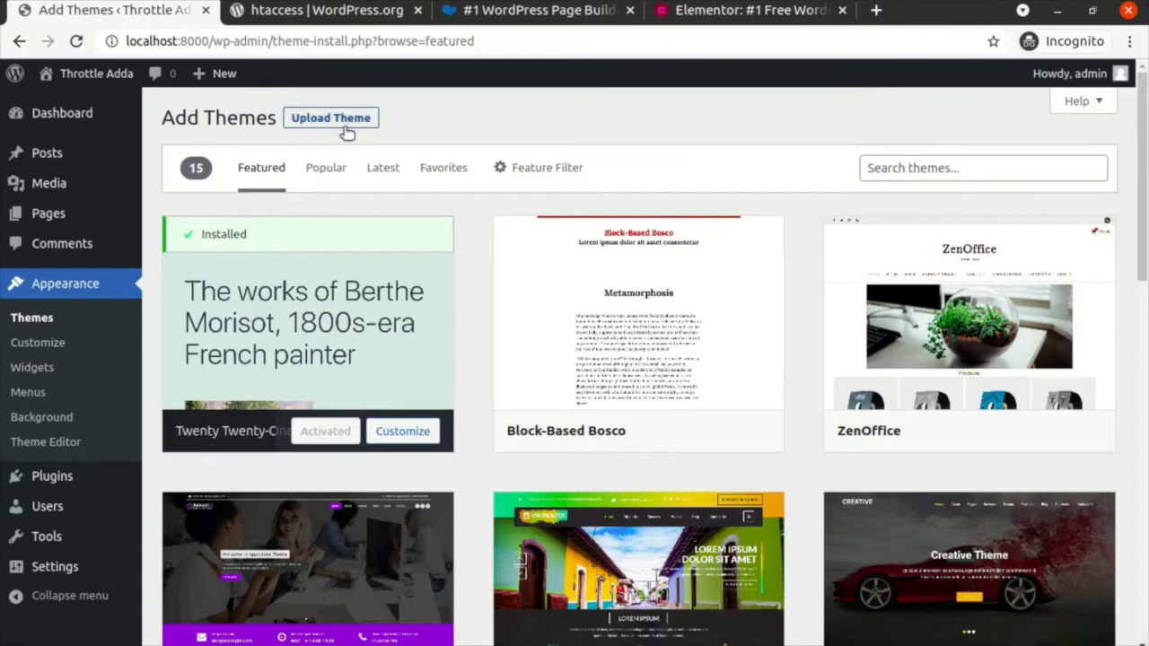
Step: Try installing the crocal.zip theme upload, then back out of the link-expired error page
{"action": "left_click", "coordinate": [345, 127]}
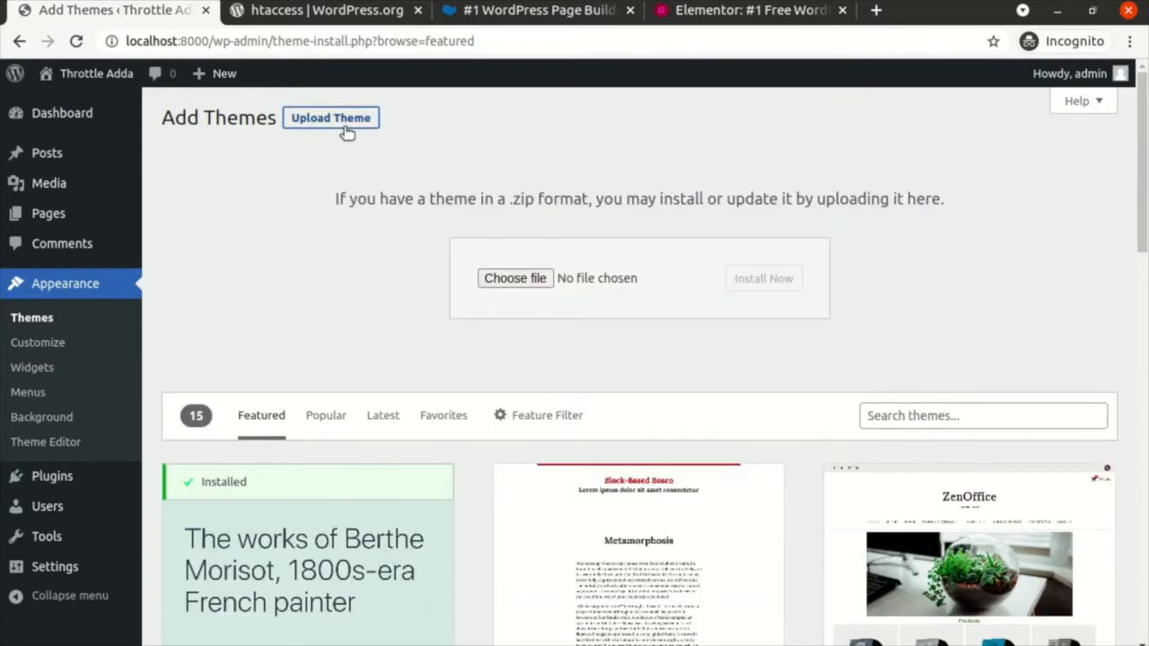
{"action": "left_click", "coordinate": [515, 282]}
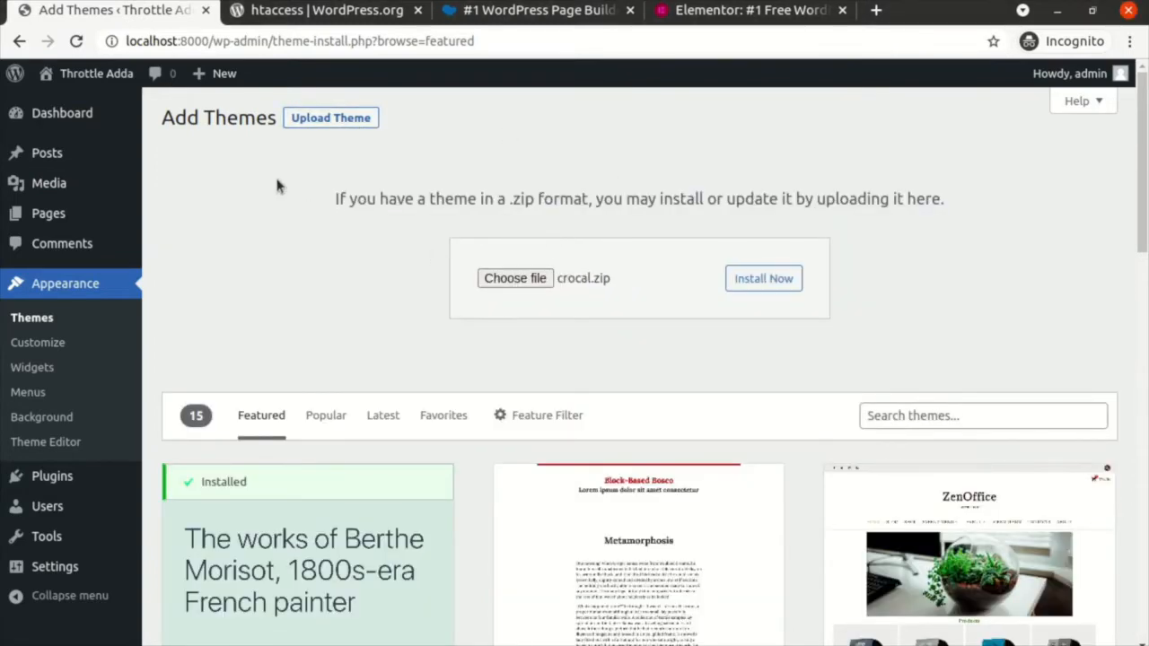
{"action": "left_click", "coordinate": [753, 278]}
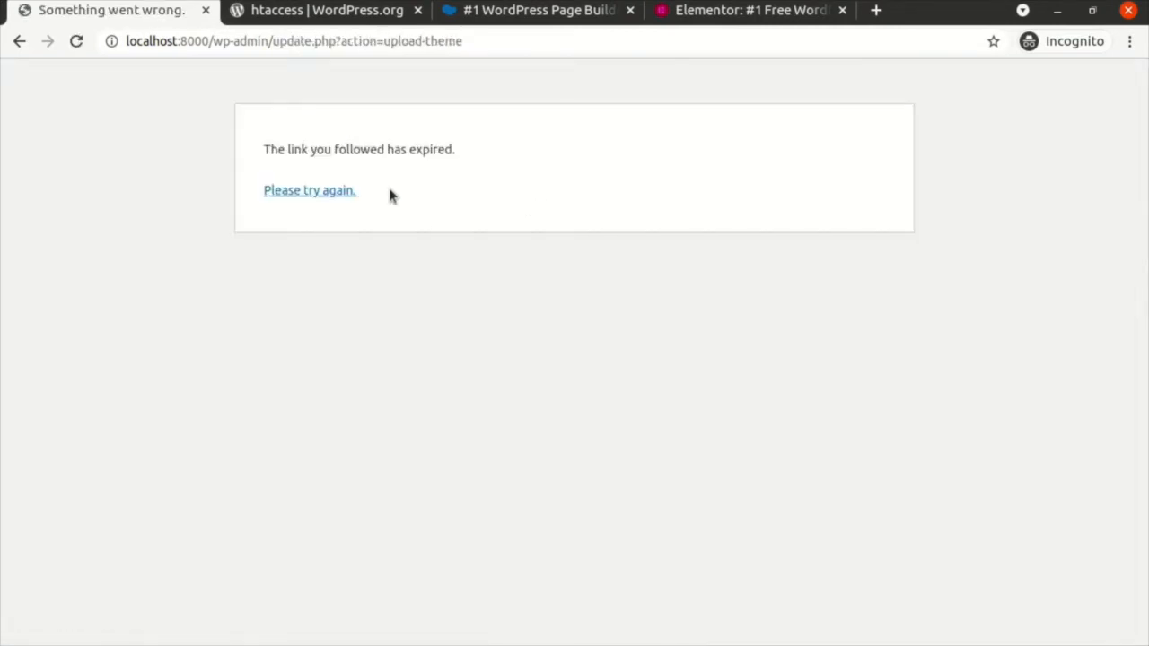
{"action": "left_click", "coordinate": [19, 43]}
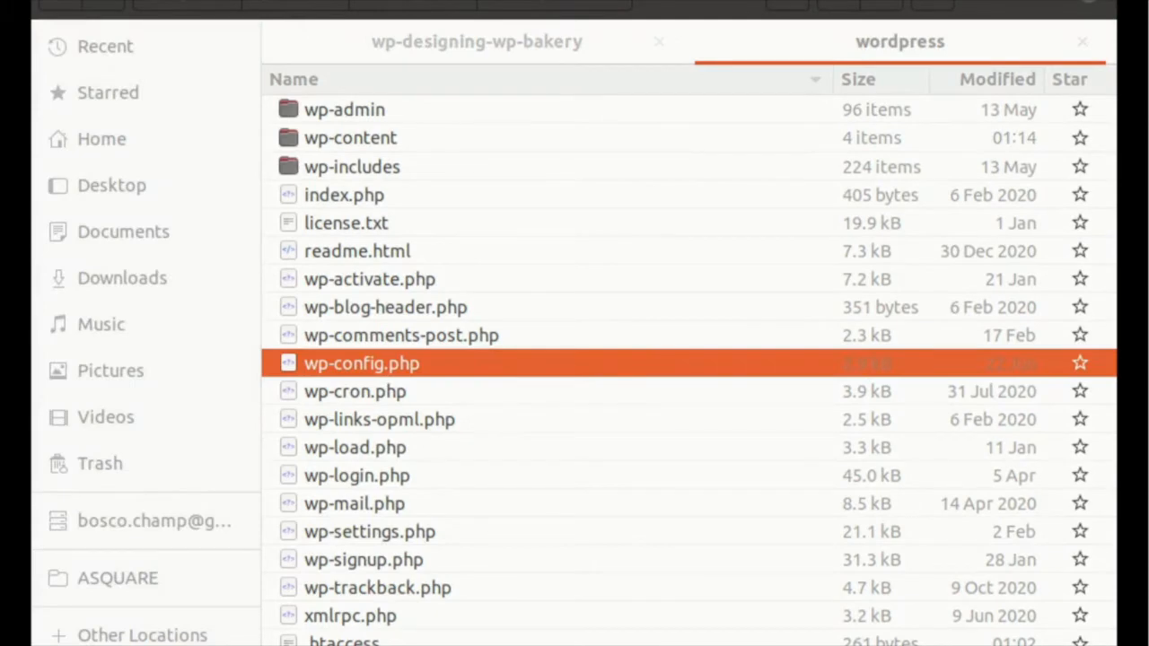
Step: Open the site's wp-content > themes folder in Files
{"action": "left_click", "coordinate": [467, 315]}
{"action": "key", "text": "Up"}
{"action": "key", "text": "Up"}
{"action": "key", "text": "Up"}
{"action": "key", "text": "Up"}
{"action": "key", "text": "Up"}
{"action": "key", "text": "Up"}
{"action": "key", "text": "Return"}
{"action": "key", "text": "Down"}
{"action": "key", "text": "Down"}
{"action": "key", "text": "Return"}
{"action": "key", "text": "Down"}
Step: Select crocal.zip, then the crocal and crocal-child theme folders
{"action": "left_click", "coordinate": [462, 489]}
{"action": "left_click", "coordinate": [389, 245]}
{"action": "left_click", "coordinate": [370, 334]}
{"action": "left_click", "coordinate": [351, 260]}
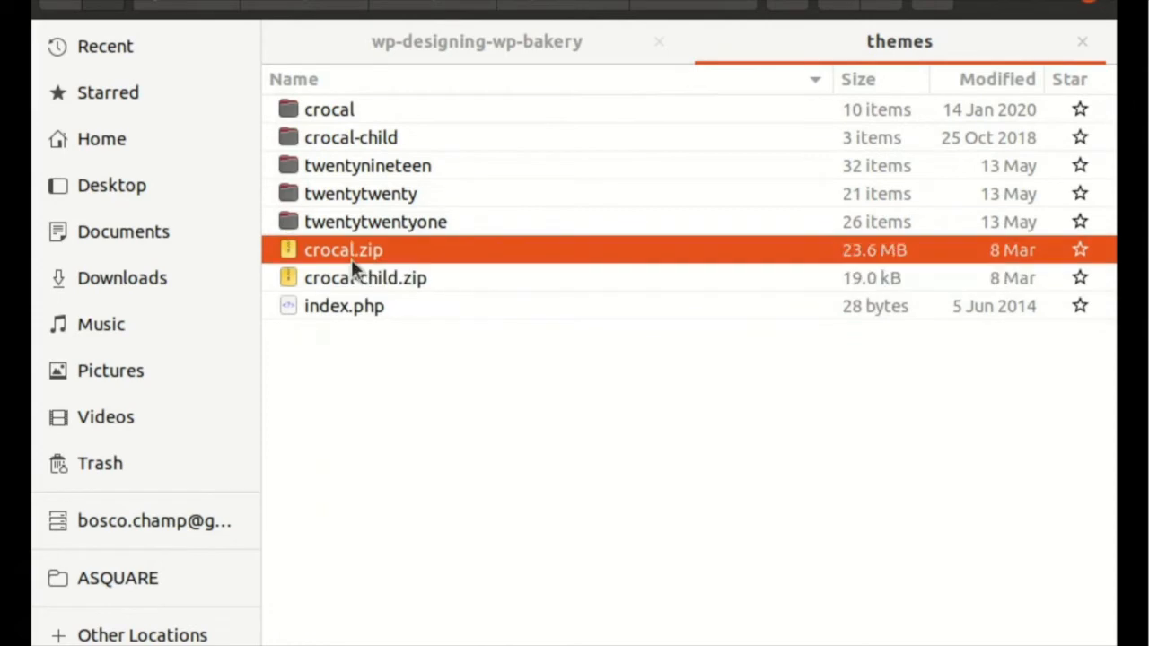
{"action": "key", "text": "Down"}
{"action": "left_click", "coordinate": [365, 111]}
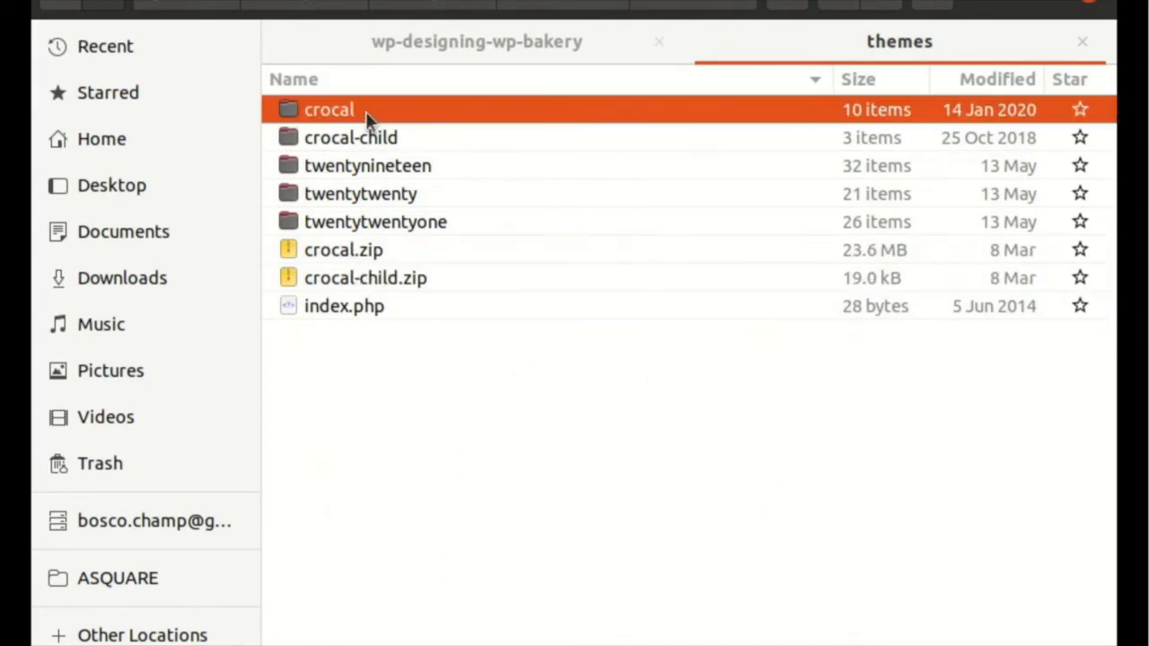
{"action": "key", "text": "shift+Down"}
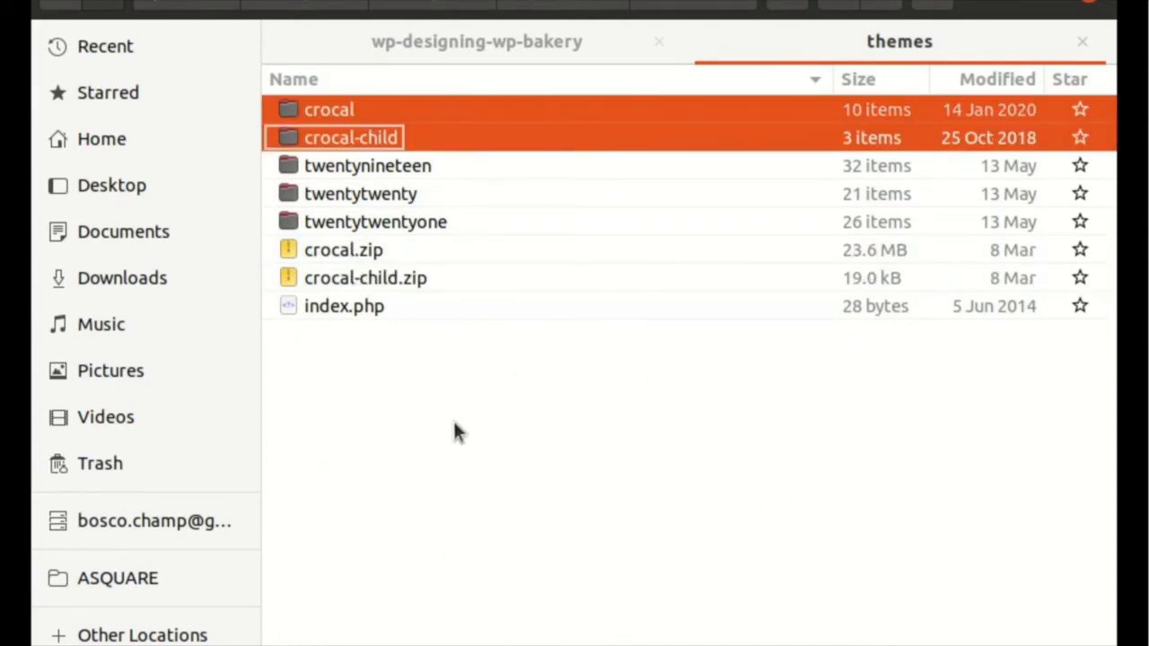
{"action": "left_click", "coordinate": [506, 465]}
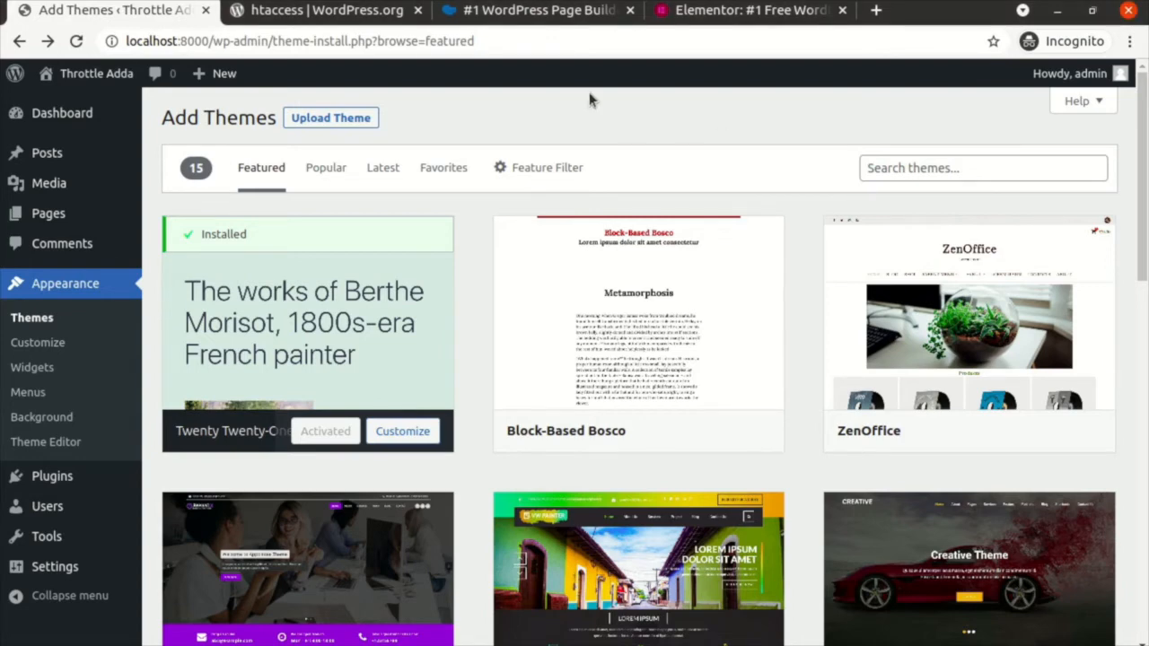
Step: Return to the installed themes list and inspect the Crocal and Crocal Child theme cards
{"action": "left_click", "coordinate": [370, 117]}
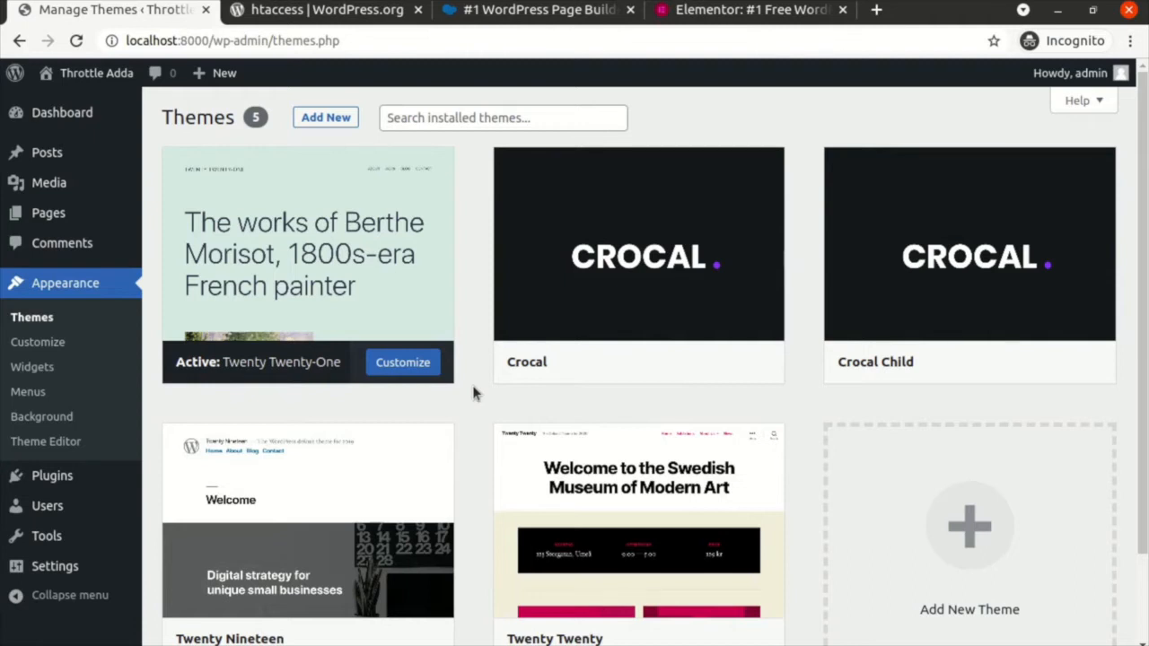
{"action": "left_click", "coordinate": [30, 325]}
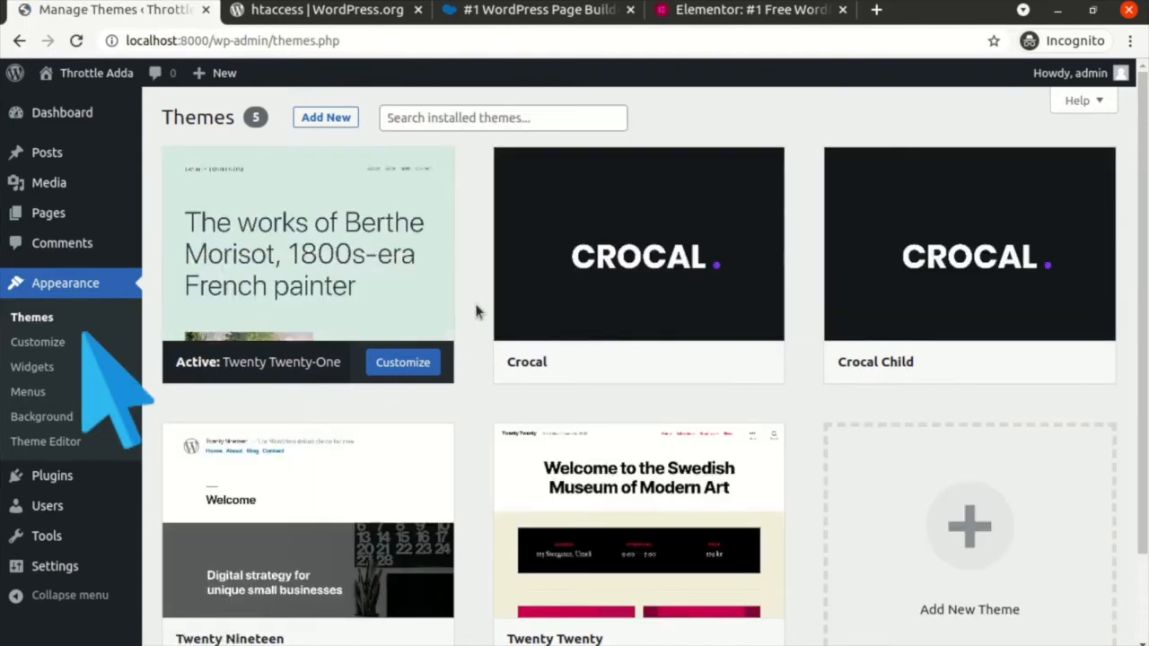
{"action": "mouse_move", "coordinate": [574, 346]}
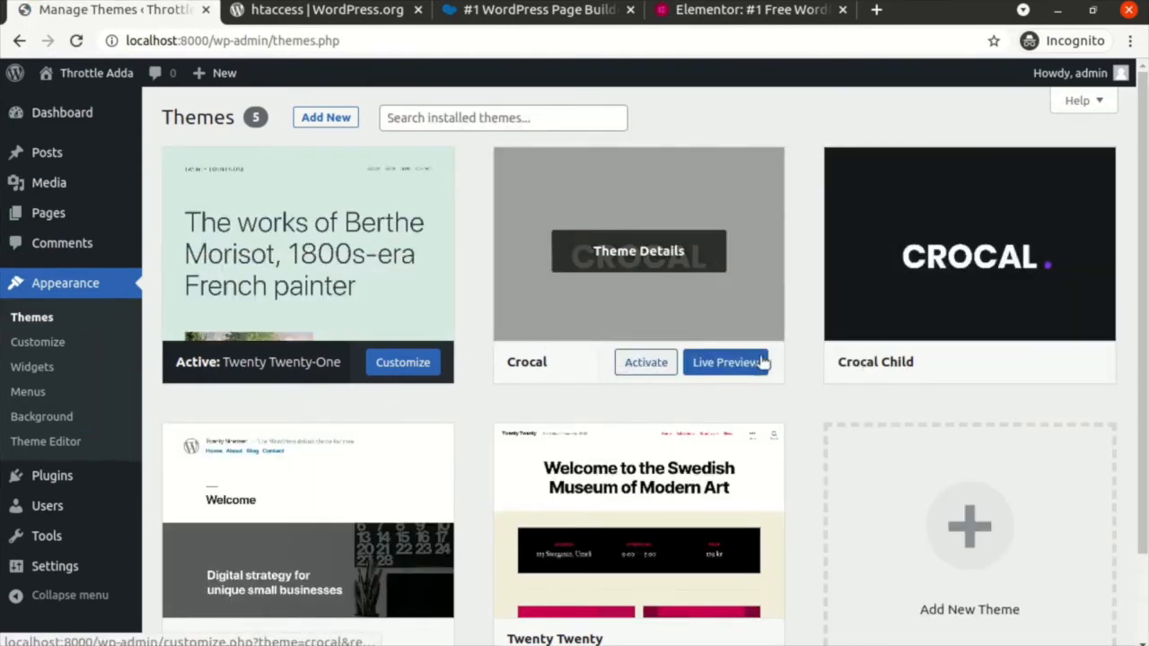
{"action": "mouse_move", "coordinate": [885, 372]}
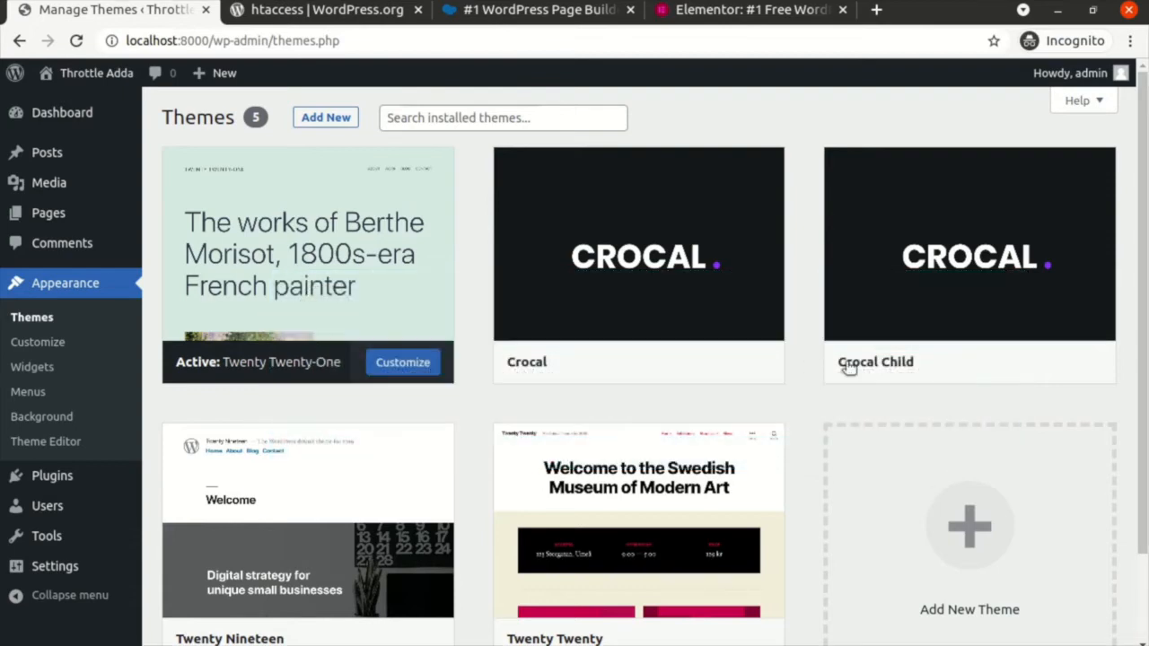
{"action": "mouse_move", "coordinate": [977, 367]}
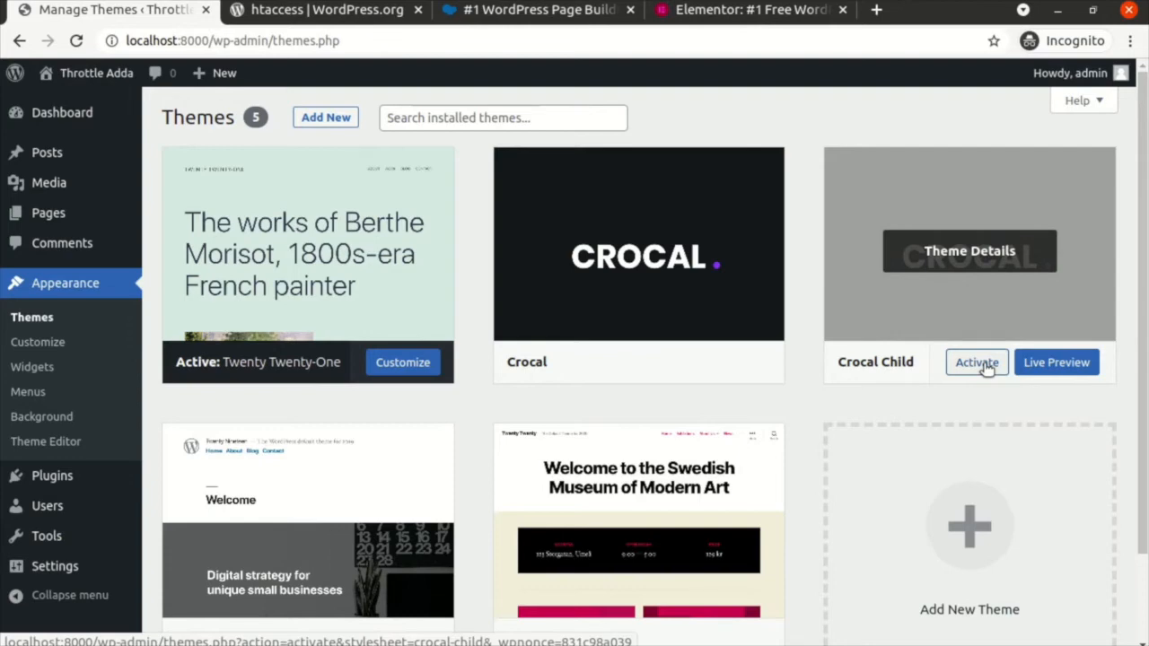
Step: Activate the Crocal Child theme and look over its Welcome and Theme Plugins pages
{"action": "left_click", "coordinate": [985, 368]}
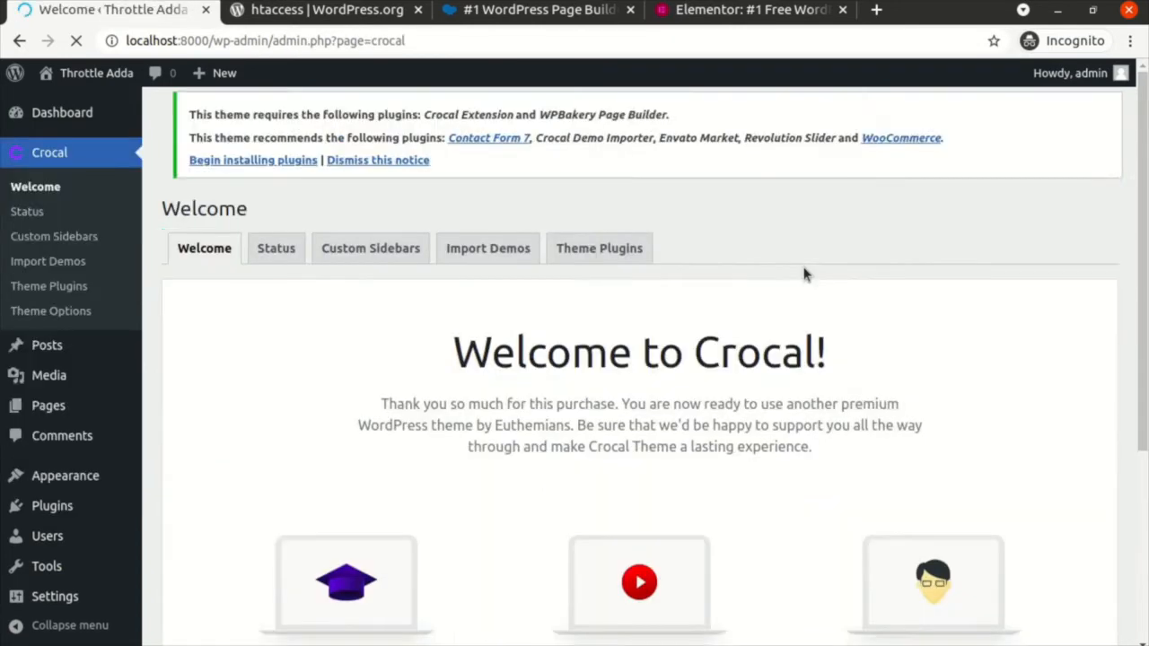
{"action": "scroll", "coordinate": [500, 359], "scroll_direction": "down", "scroll_amount": 3}
{"action": "scroll", "coordinate": [501, 359], "scroll_direction": "up", "scroll_amount": 3}
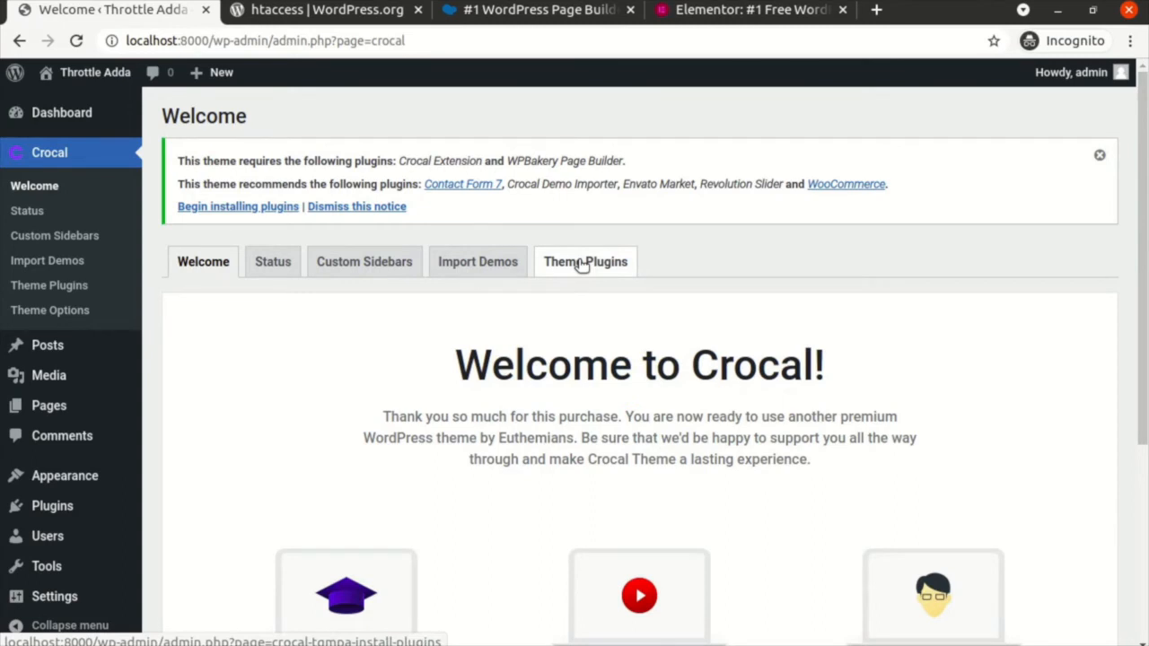
{"action": "left_click", "coordinate": [582, 263]}
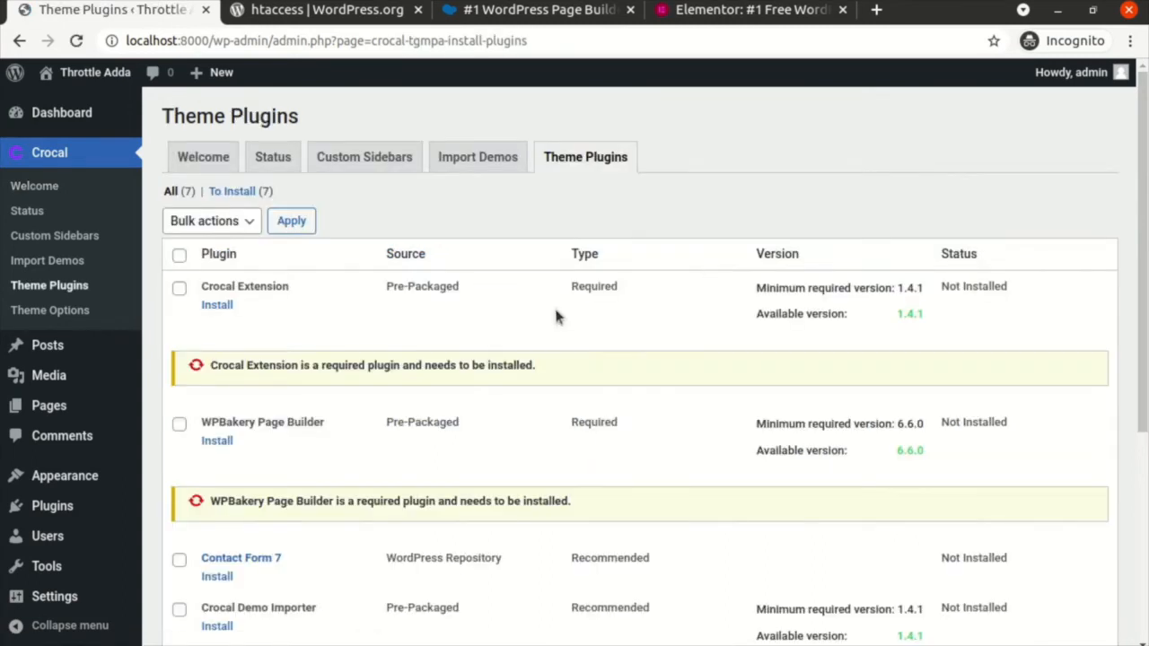
{"action": "left_click", "coordinate": [203, 157]}
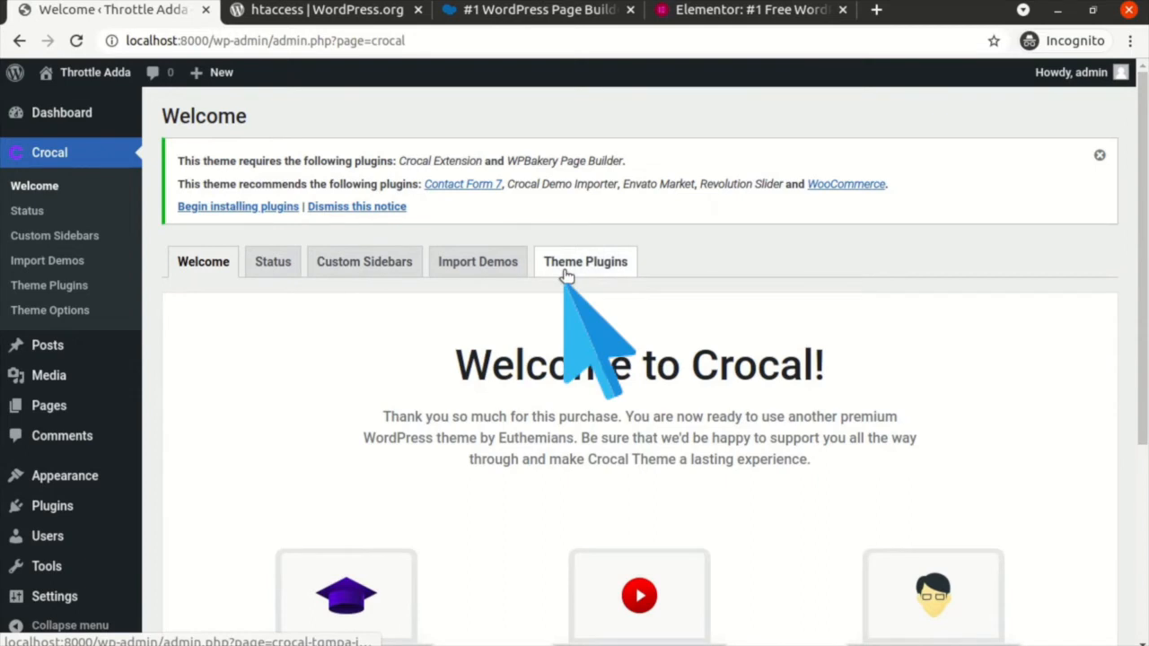
{"action": "left_click", "coordinate": [580, 263]}
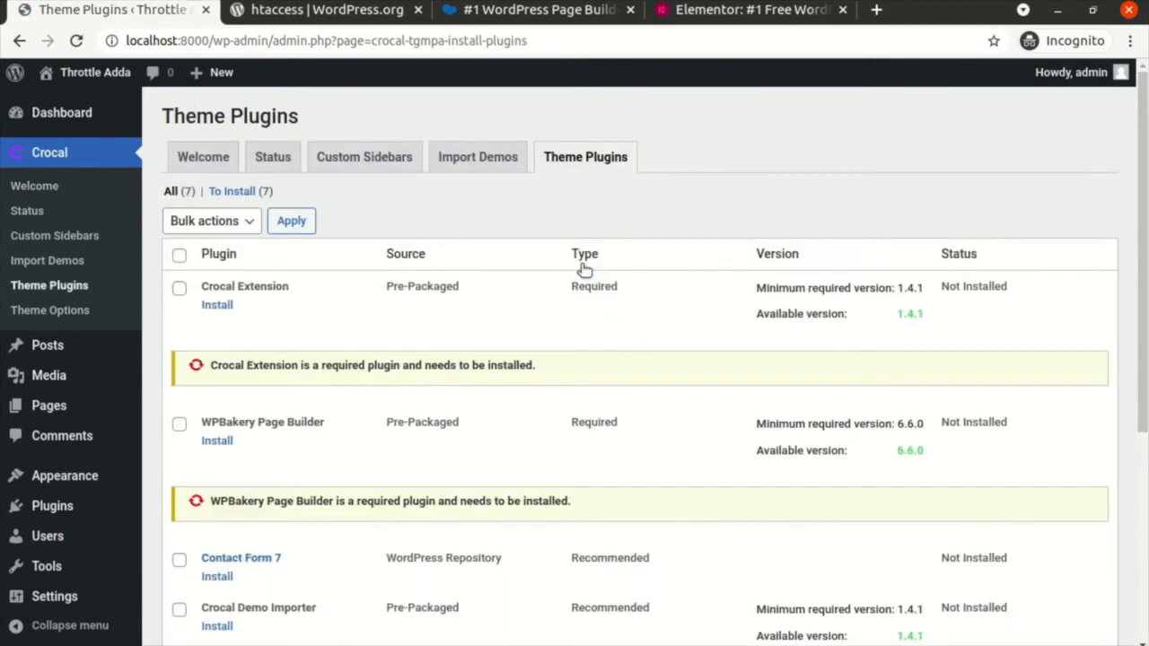
Step: Scroll through the seven listed plugins and select them all
{"action": "scroll", "coordinate": [379, 427], "scroll_direction": "down", "scroll_amount": 4}
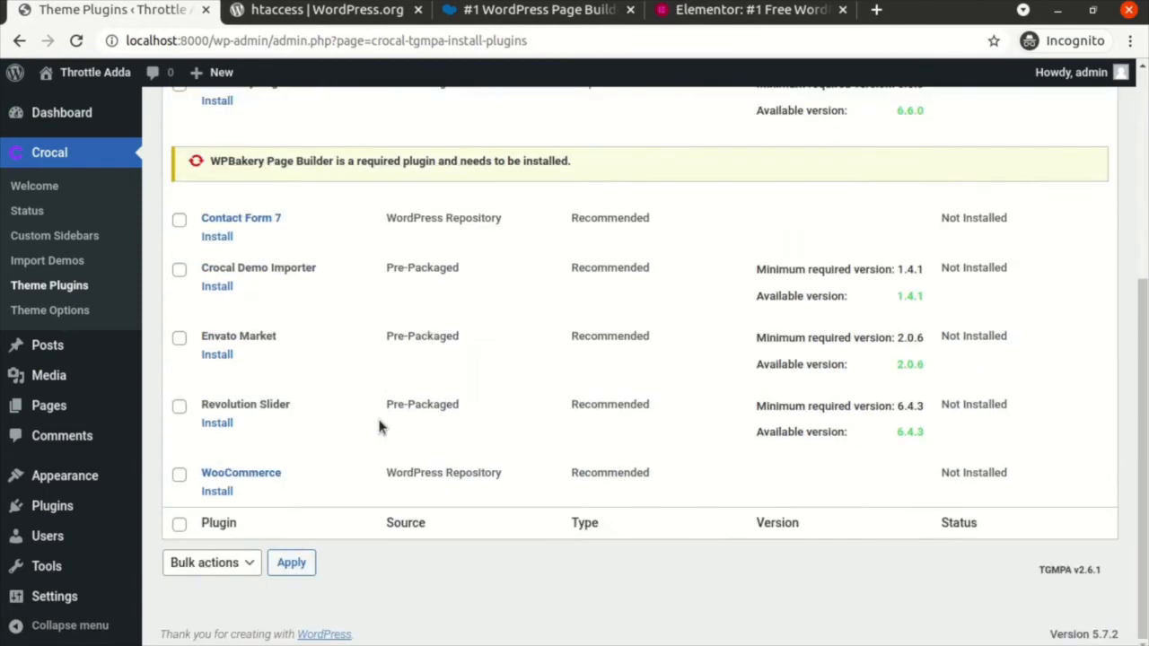
{"action": "scroll", "coordinate": [378, 427], "scroll_direction": "up", "scroll_amount": 4}
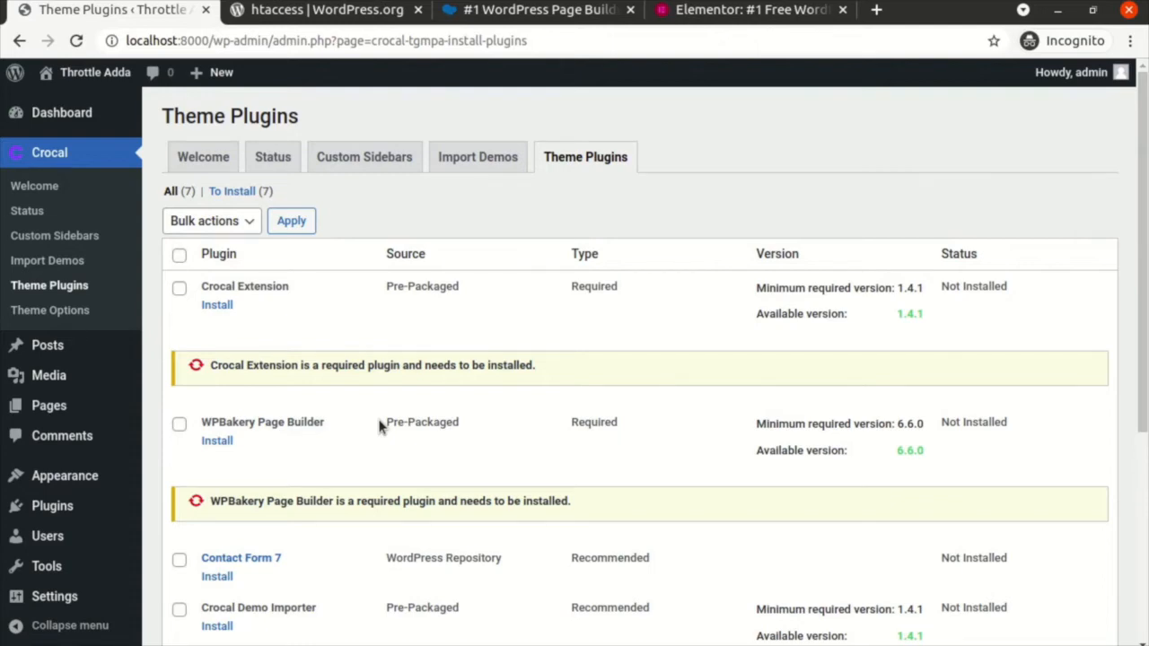
{"action": "scroll", "coordinate": [379, 426], "scroll_direction": "down", "scroll_amount": 4}
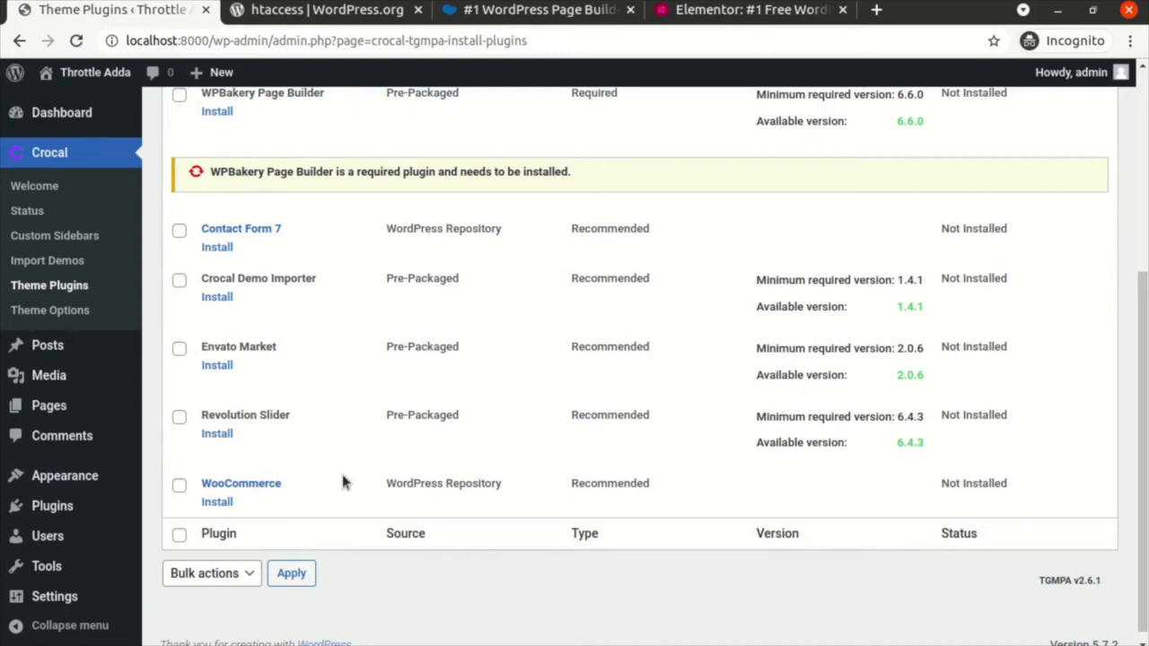
{"action": "scroll", "coordinate": [341, 475], "scroll_direction": "up", "scroll_amount": 1}
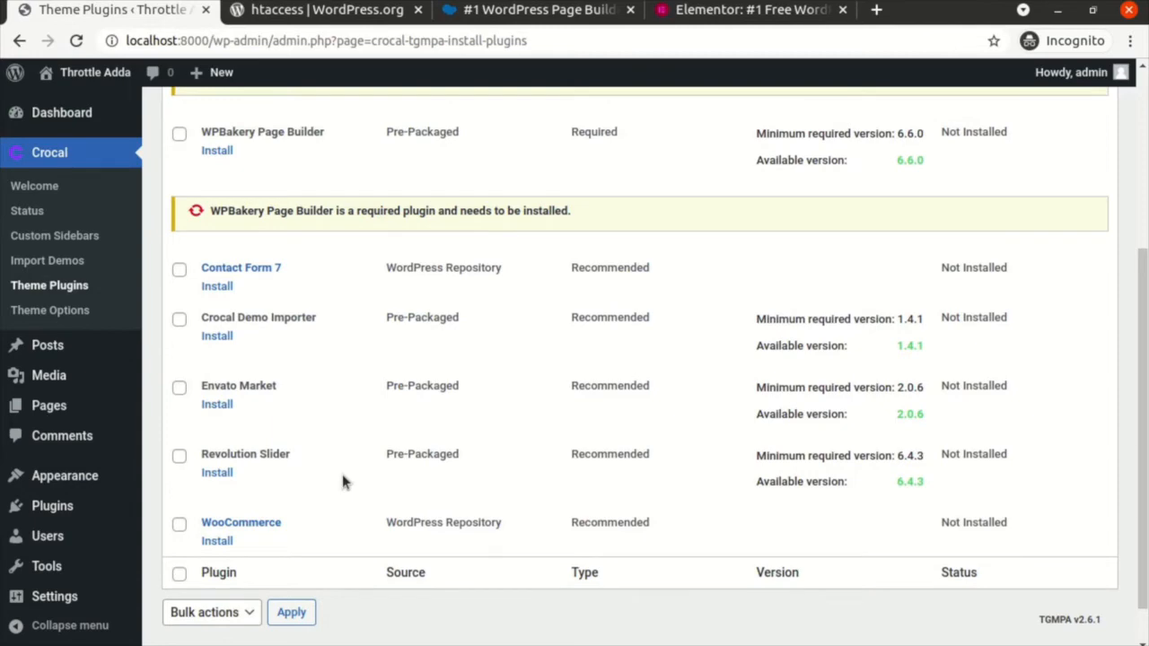
{"action": "scroll", "coordinate": [342, 476], "scroll_direction": "up", "scroll_amount": 3}
{"action": "scroll", "coordinate": [341, 476], "scroll_direction": "down", "scroll_amount": 2}
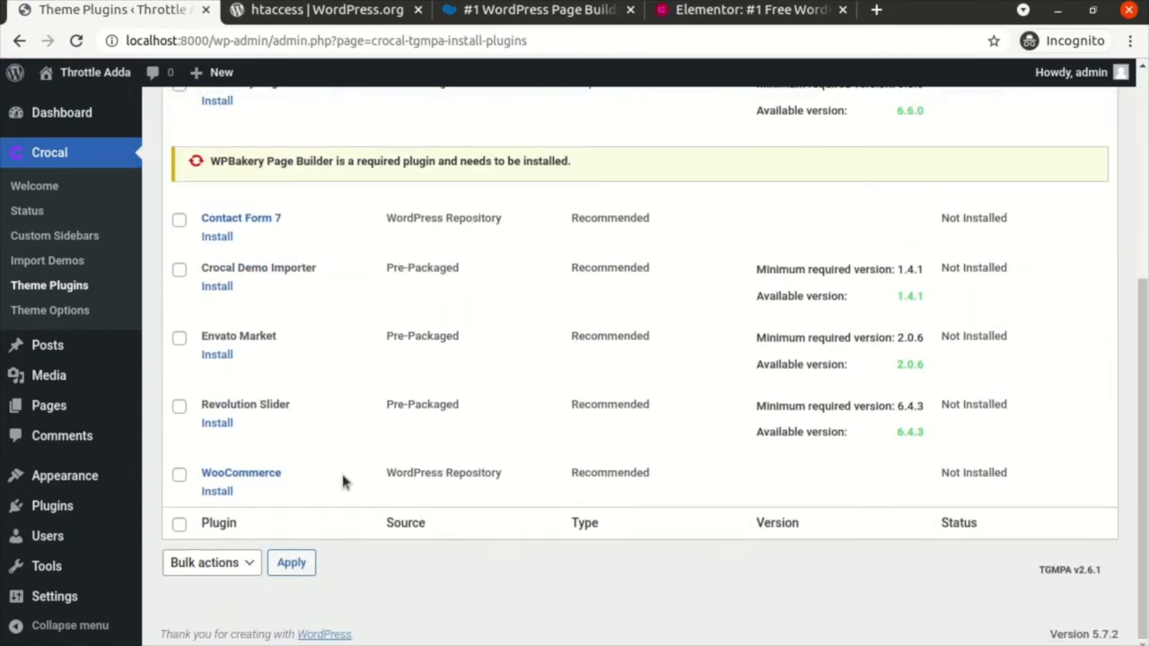
{"action": "scroll", "coordinate": [342, 476], "scroll_direction": "up", "scroll_amount": 4}
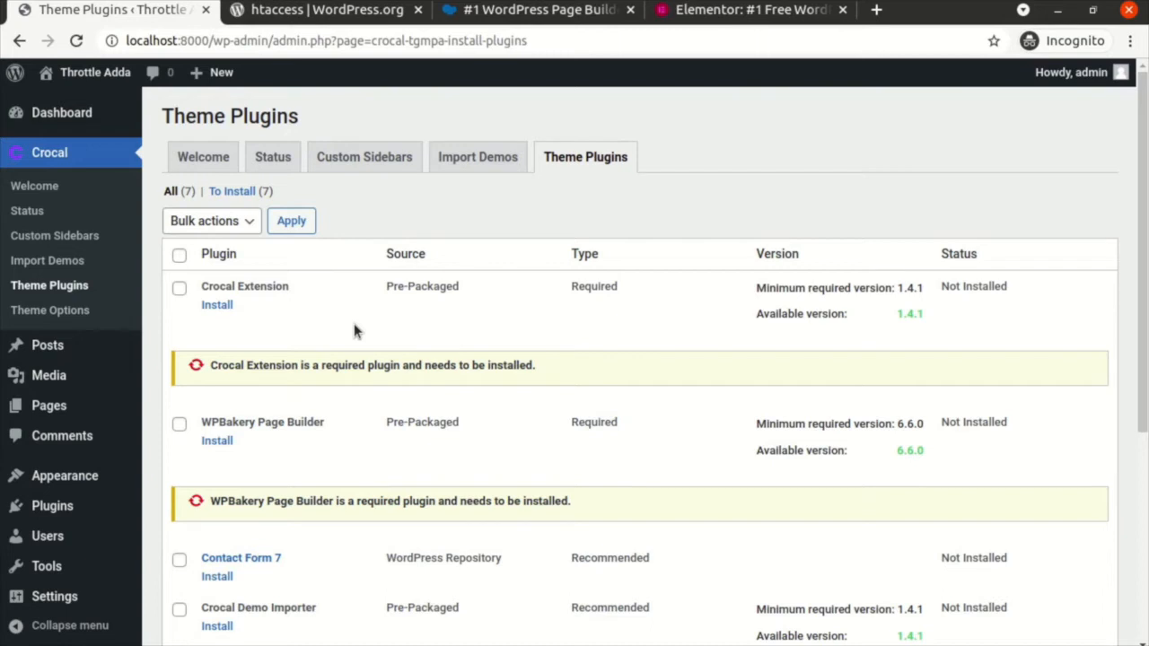
{"action": "left_click", "coordinate": [179, 256]}
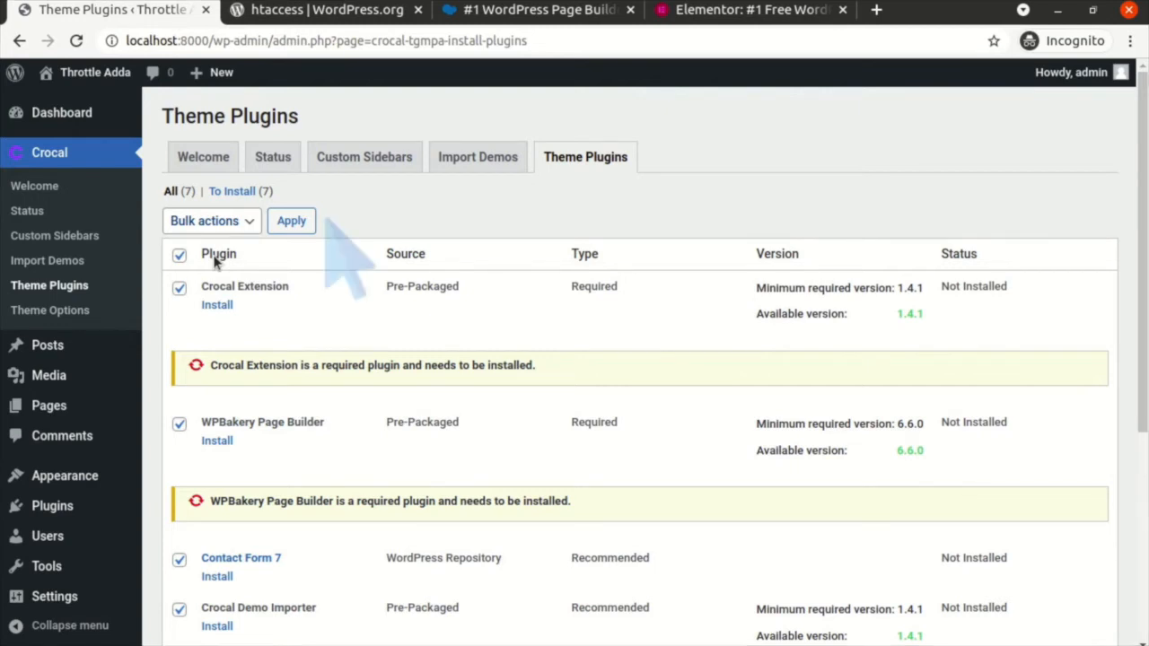
Step: Bulk-install all seven plugins, including Crocal Extension and WPBakery Page Builder, then return to the plugin list
{"action": "left_click", "coordinate": [215, 258]}
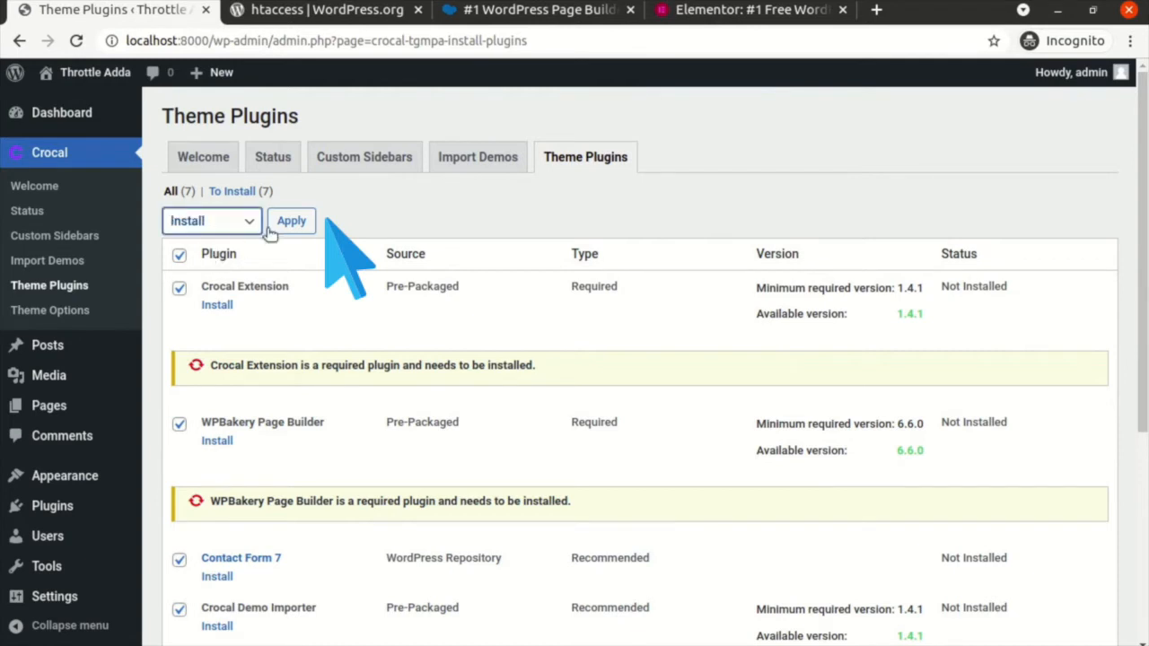
{"action": "left_click", "coordinate": [292, 222]}
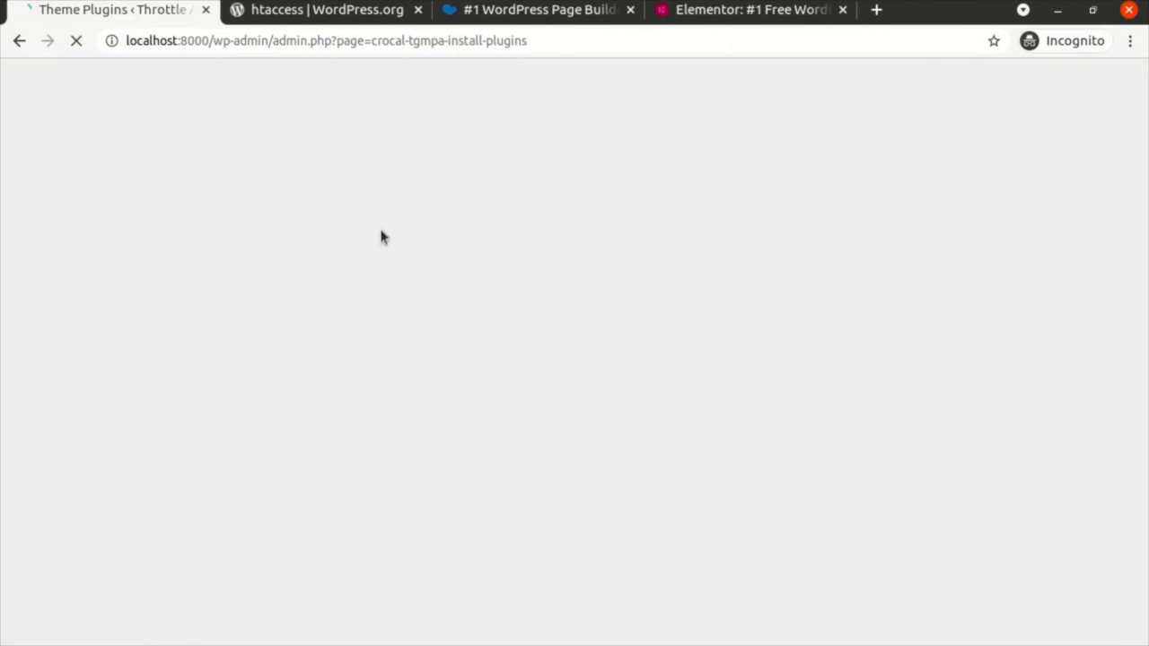
{"action": "scroll", "coordinate": [380, 236], "scroll_direction": "down", "scroll_amount": 5}
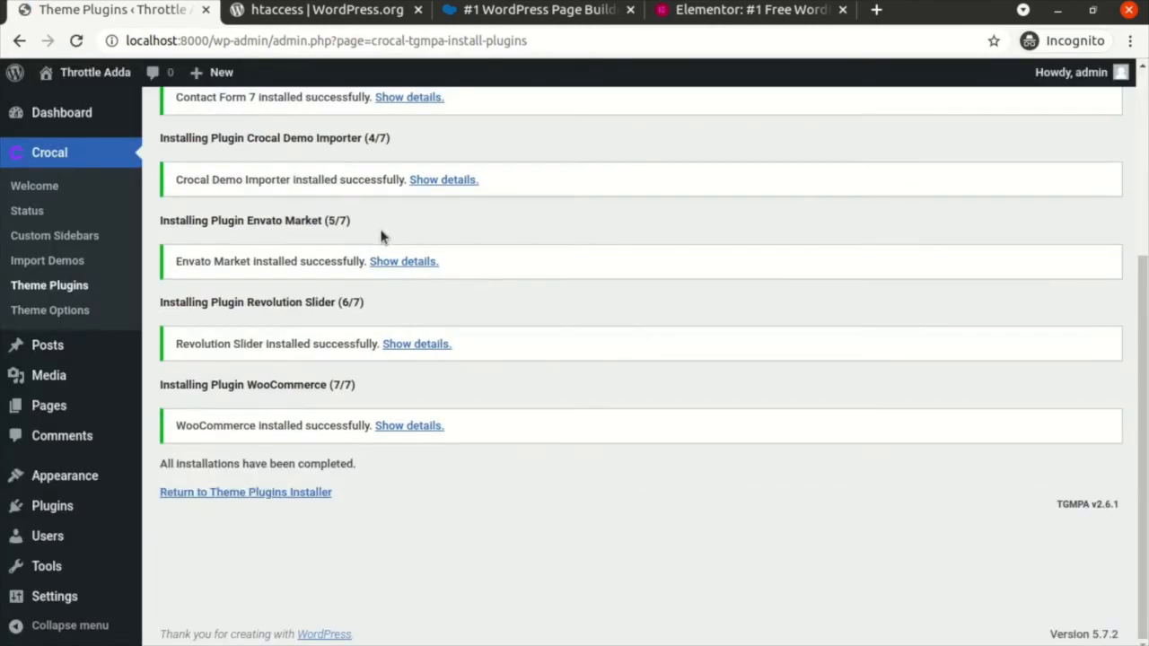
{"action": "scroll", "coordinate": [381, 236], "scroll_direction": "up", "scroll_amount": 5}
{"action": "scroll", "coordinate": [379, 236], "scroll_direction": "down", "scroll_amount": 5}
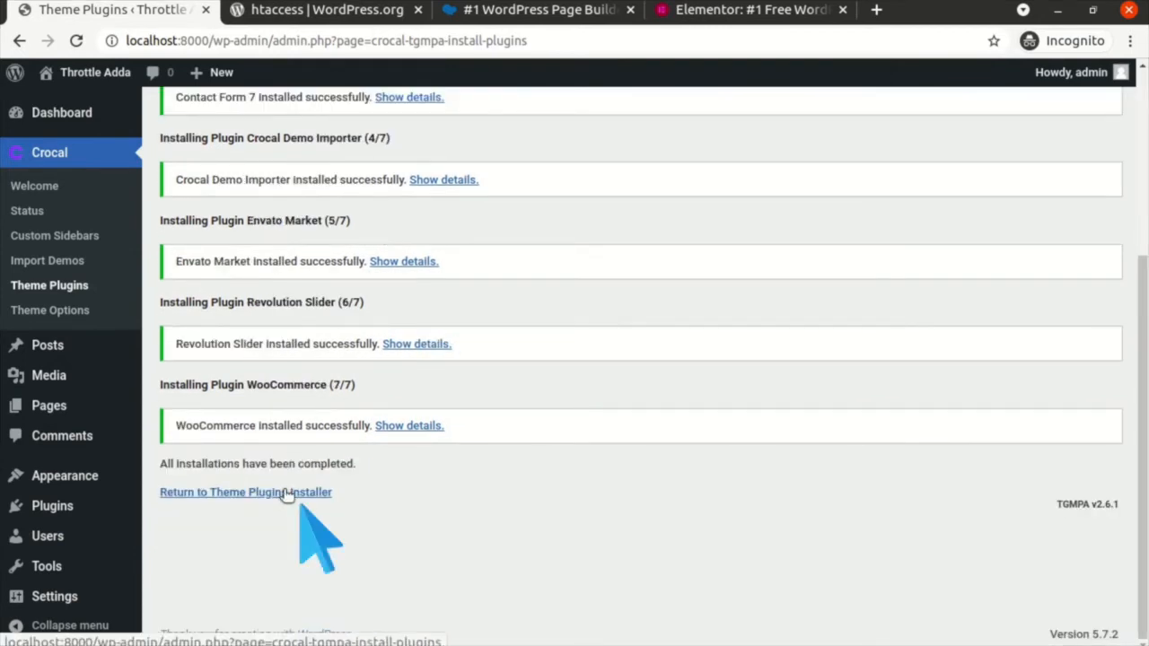
{"action": "left_click", "coordinate": [285, 493]}
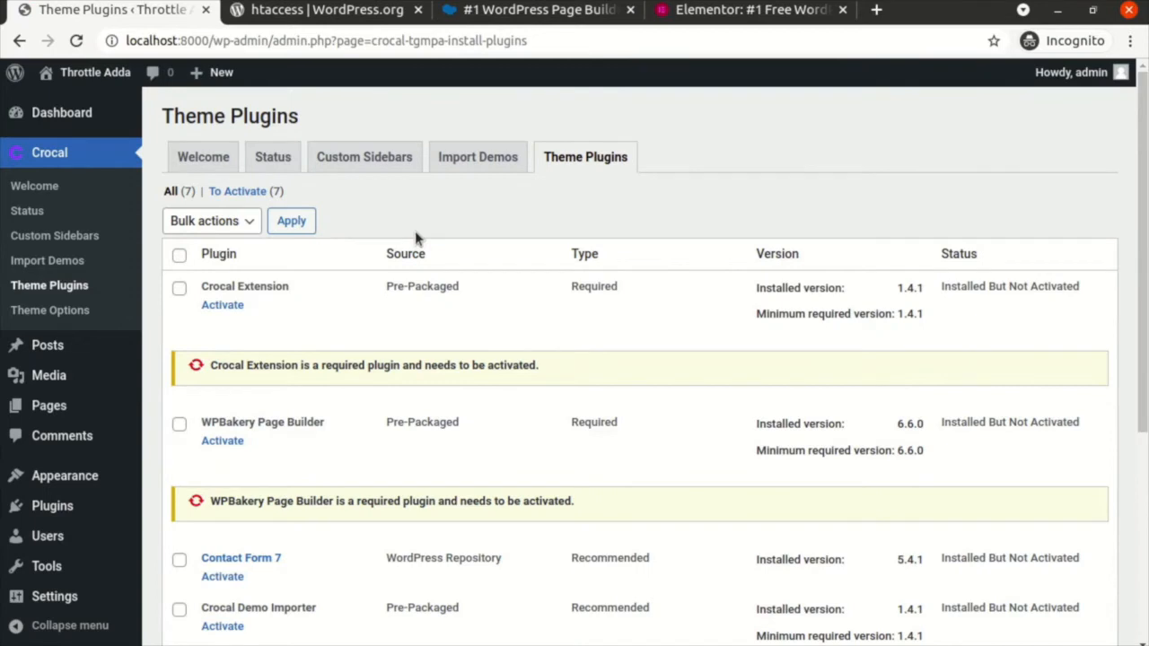
Step: Select all seven installed Crocal plugins and bulk-activate them
{"action": "left_click", "coordinate": [179, 254]}
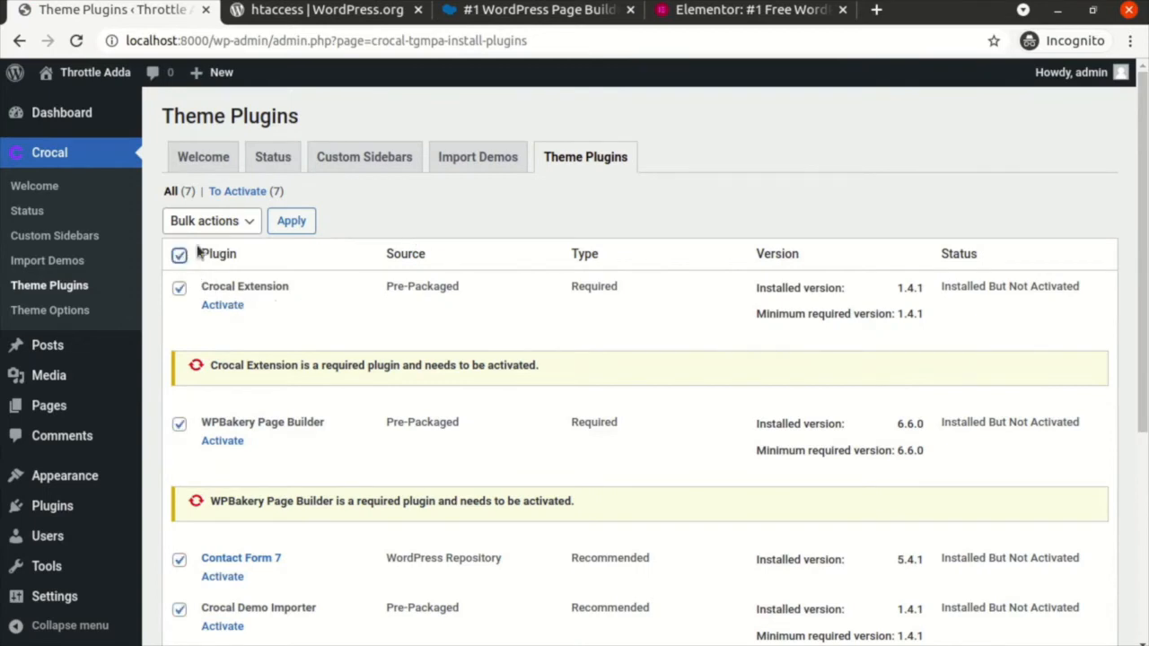
{"action": "left_click", "coordinate": [218, 300]}
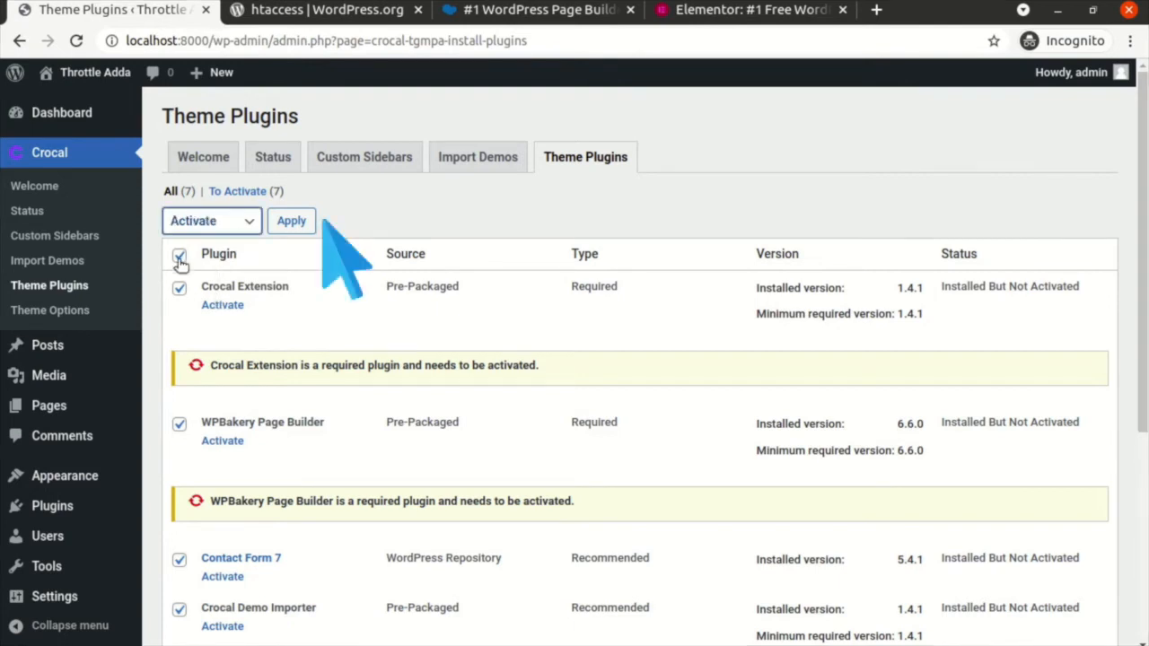
{"action": "left_click", "coordinate": [244, 216]}
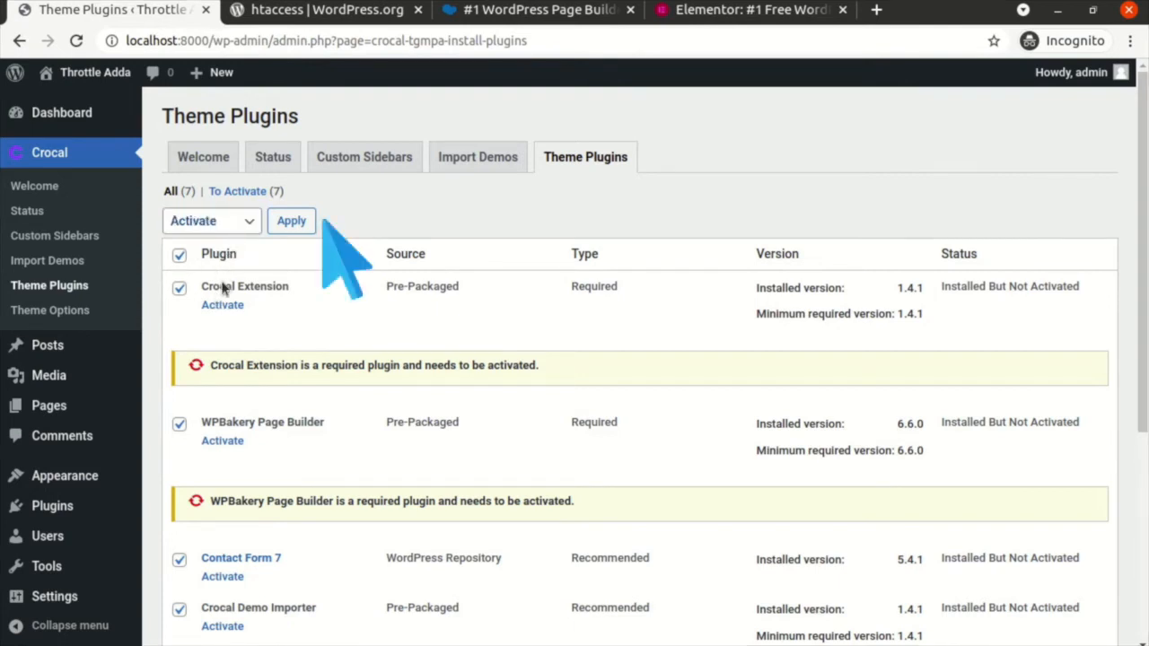
{"action": "left_click", "coordinate": [294, 222]}
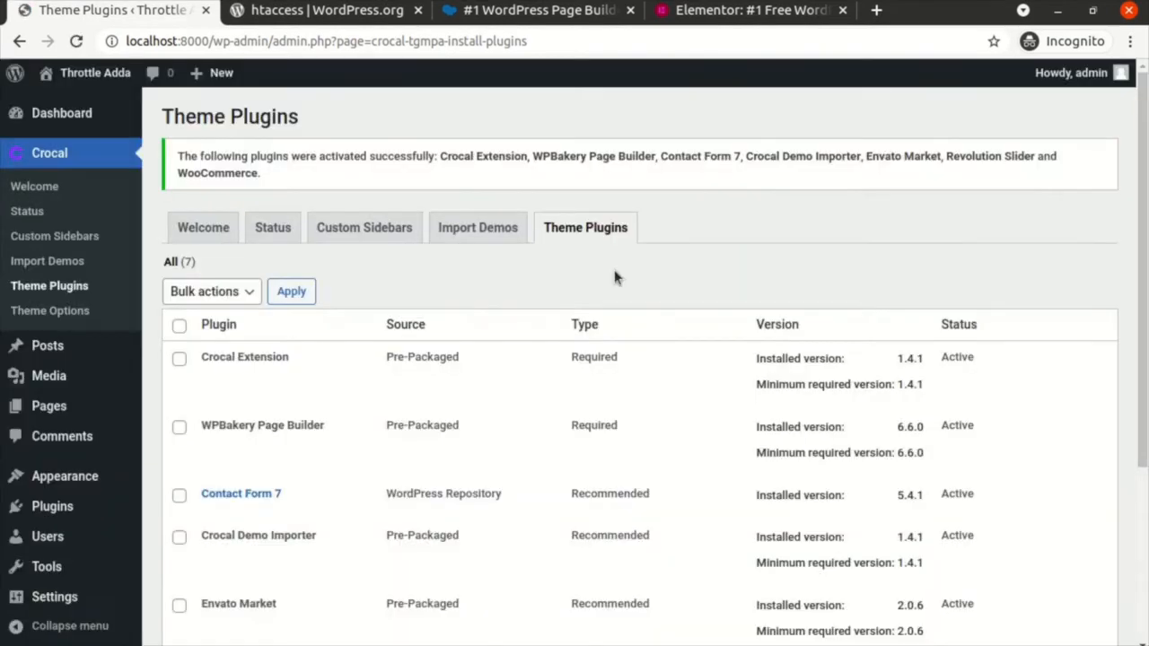
{"action": "scroll", "coordinate": [533, 292], "scroll_direction": "down", "scroll_amount": 5}
{"action": "scroll", "coordinate": [532, 292], "scroll_direction": "up", "scroll_amount": 3}
Step: Launch the Crocal demo importer from the Import Demos tab
{"action": "left_click", "coordinate": [491, 229]}
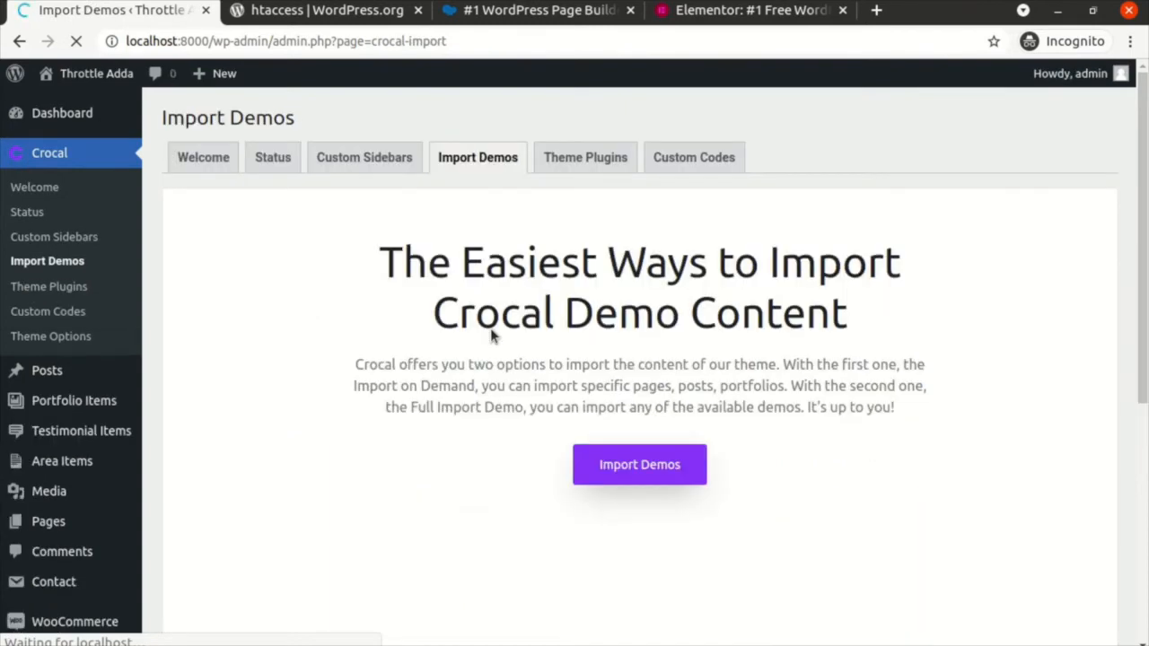
{"action": "scroll", "coordinate": [625, 464], "scroll_direction": "down", "scroll_amount": 5}
{"action": "scroll", "coordinate": [623, 464], "scroll_direction": "up", "scroll_amount": 5}
{"action": "left_click", "coordinate": [636, 465]}
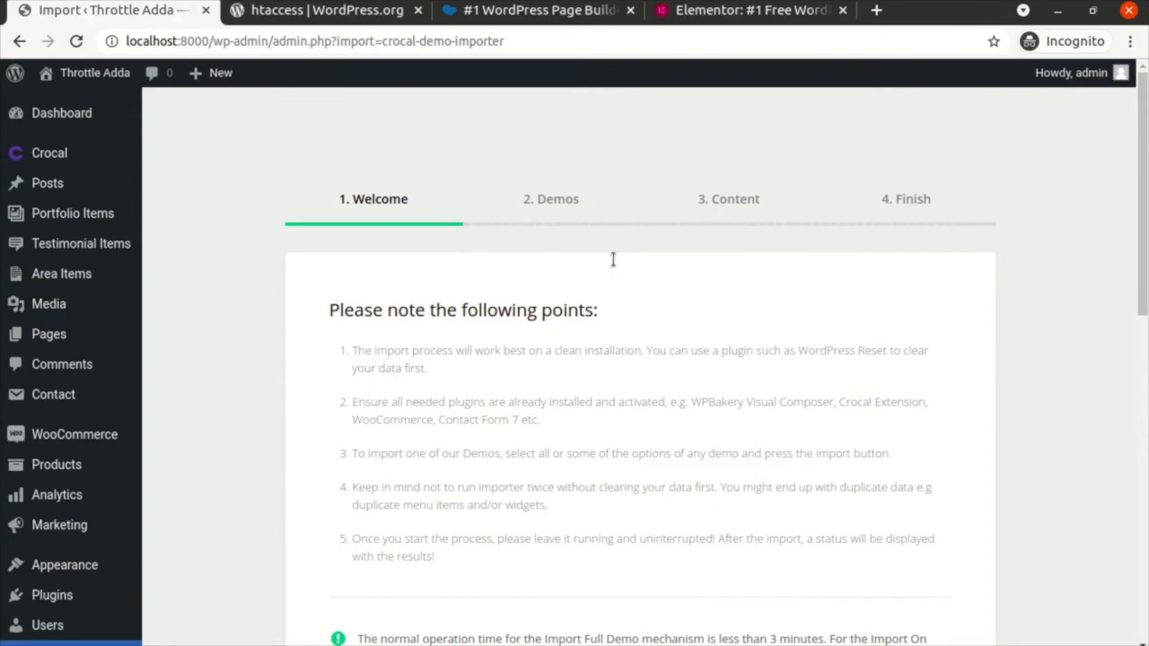
Step: Review the importer's Server Settings check, then proceed to Choose Demo
{"action": "scroll", "coordinate": [613, 260], "scroll_direction": "down", "scroll_amount": 10}
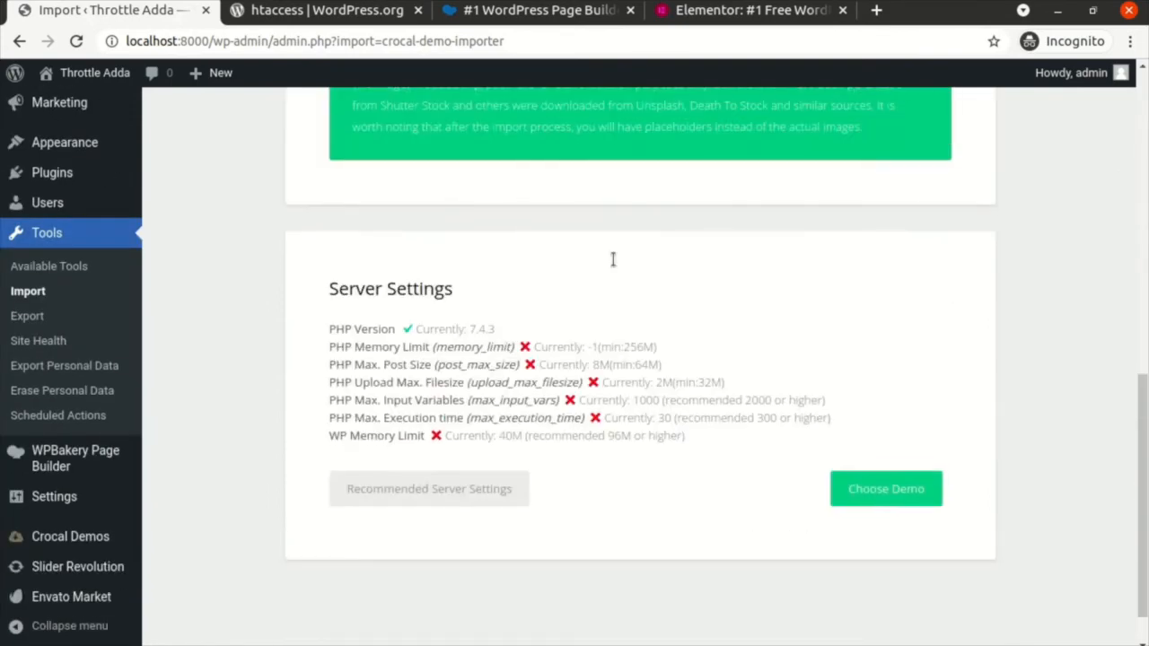
{"action": "scroll", "coordinate": [613, 260], "scroll_direction": "up", "scroll_amount": 7}
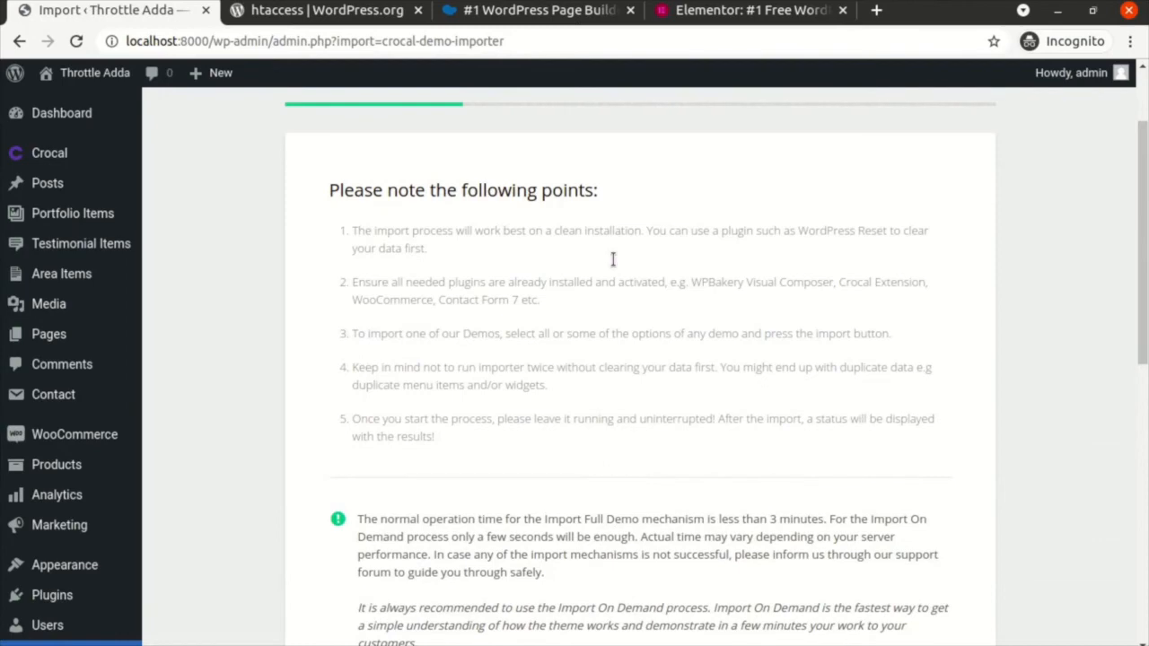
{"action": "scroll", "coordinate": [613, 259], "scroll_direction": "down", "scroll_amount": 4}
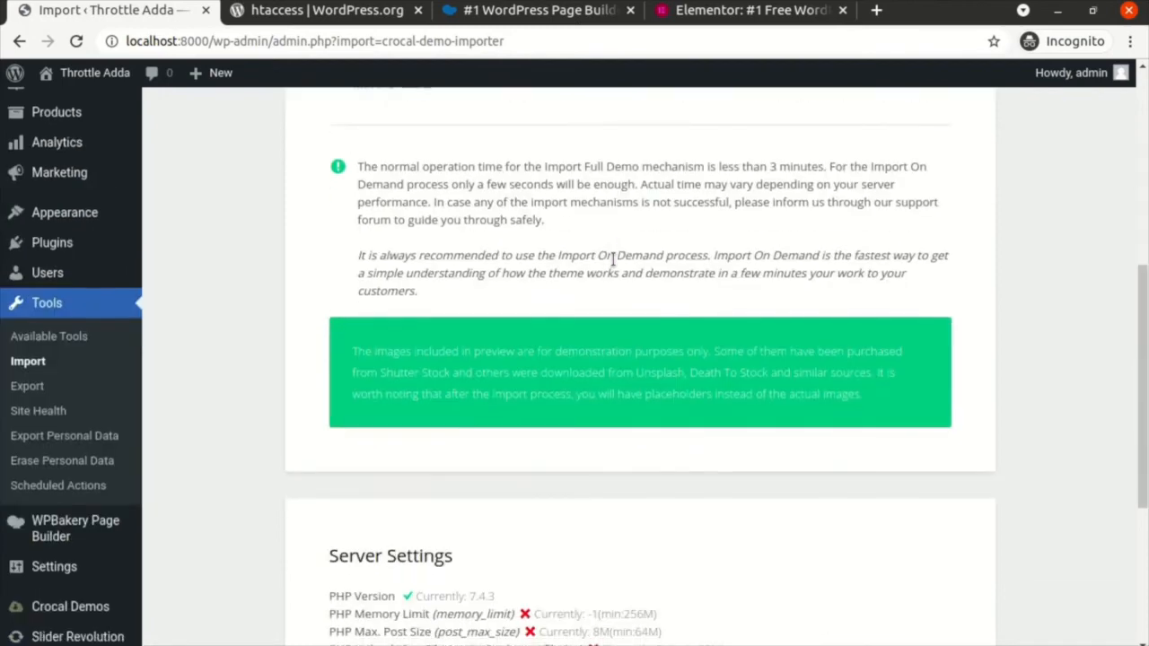
{"action": "scroll", "coordinate": [613, 259], "scroll_direction": "down", "scroll_amount": 4}
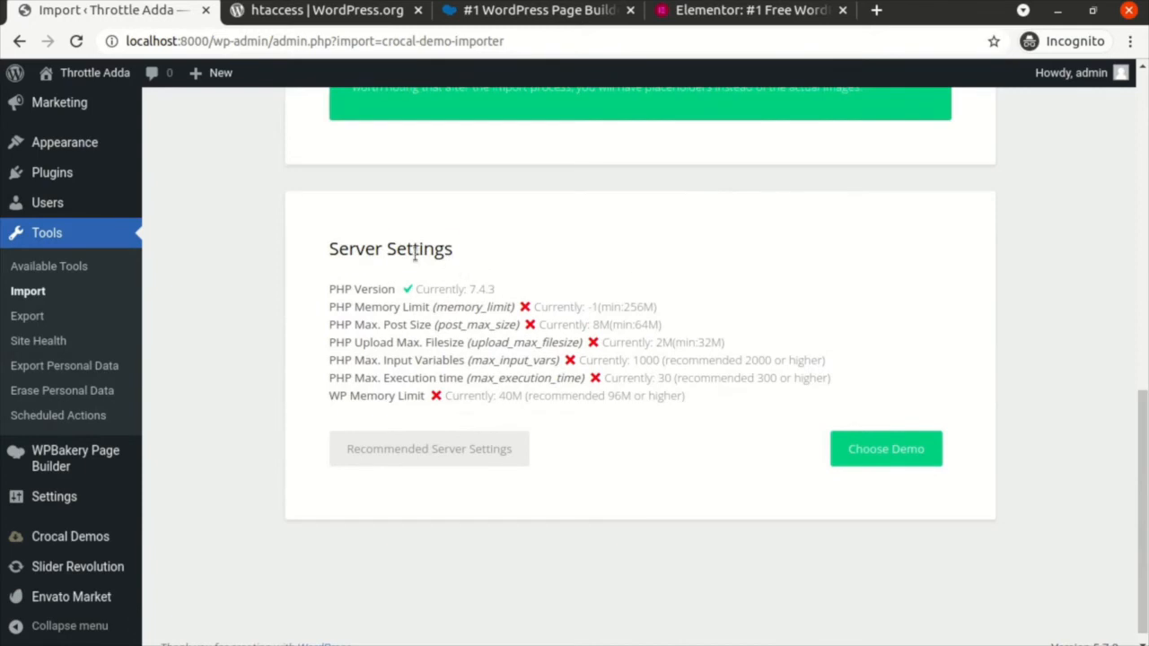
{"action": "triple_click", "coordinate": [415, 255]}
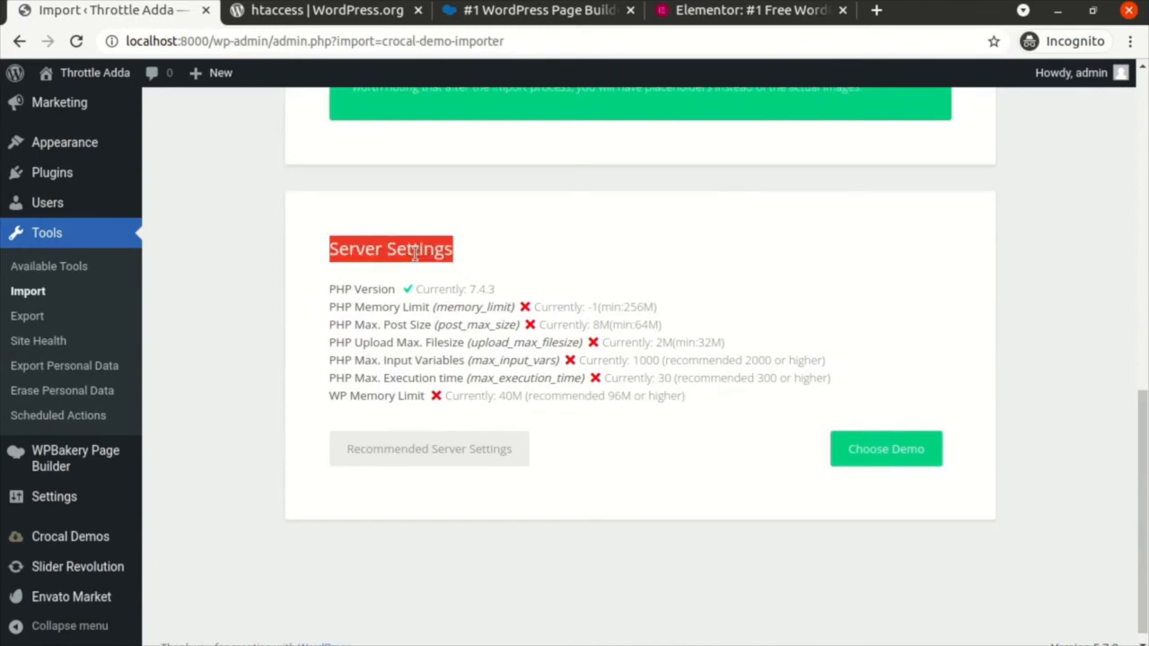
{"action": "left_click", "coordinate": [541, 248]}
{"action": "double_click", "coordinate": [427, 237]}
{"action": "triple_click", "coordinate": [428, 237]}
{"action": "left_click", "coordinate": [571, 245]}
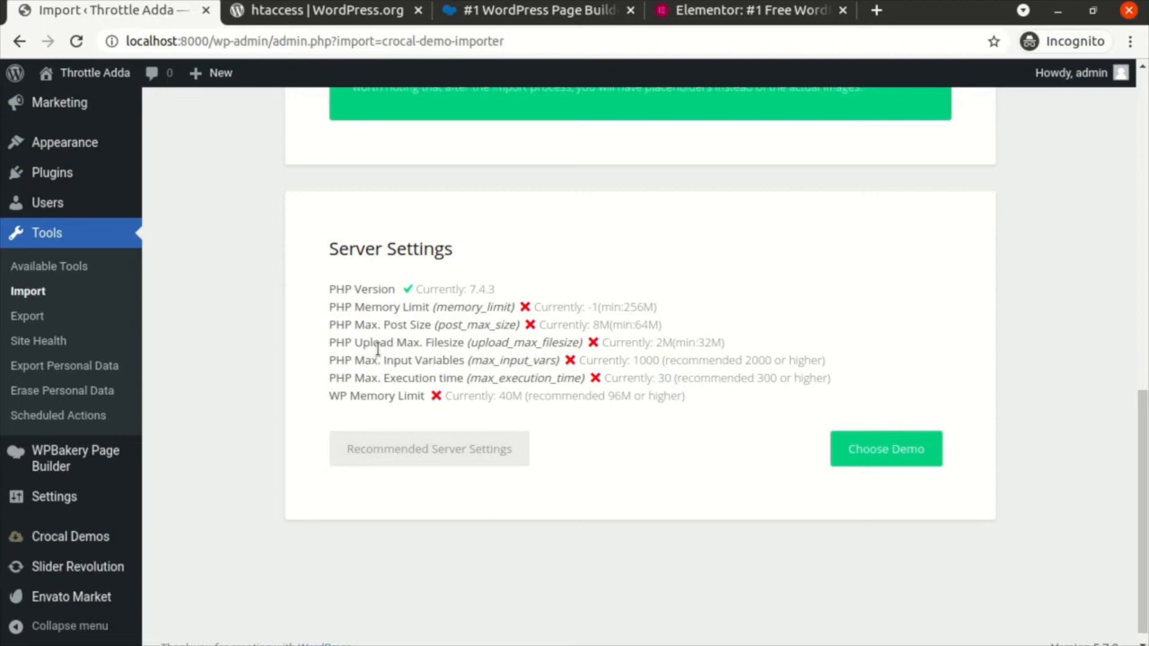
{"action": "left_click", "coordinate": [881, 459]}
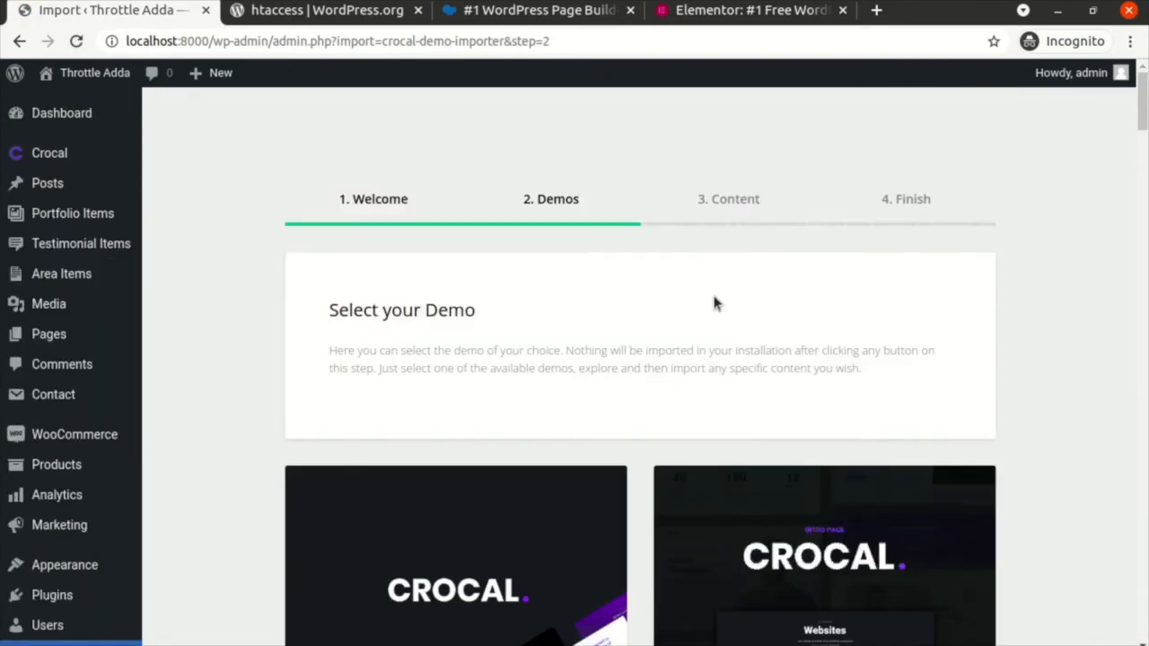
{"action": "scroll", "coordinate": [713, 302], "scroll_direction": "down", "scroll_amount": 5}
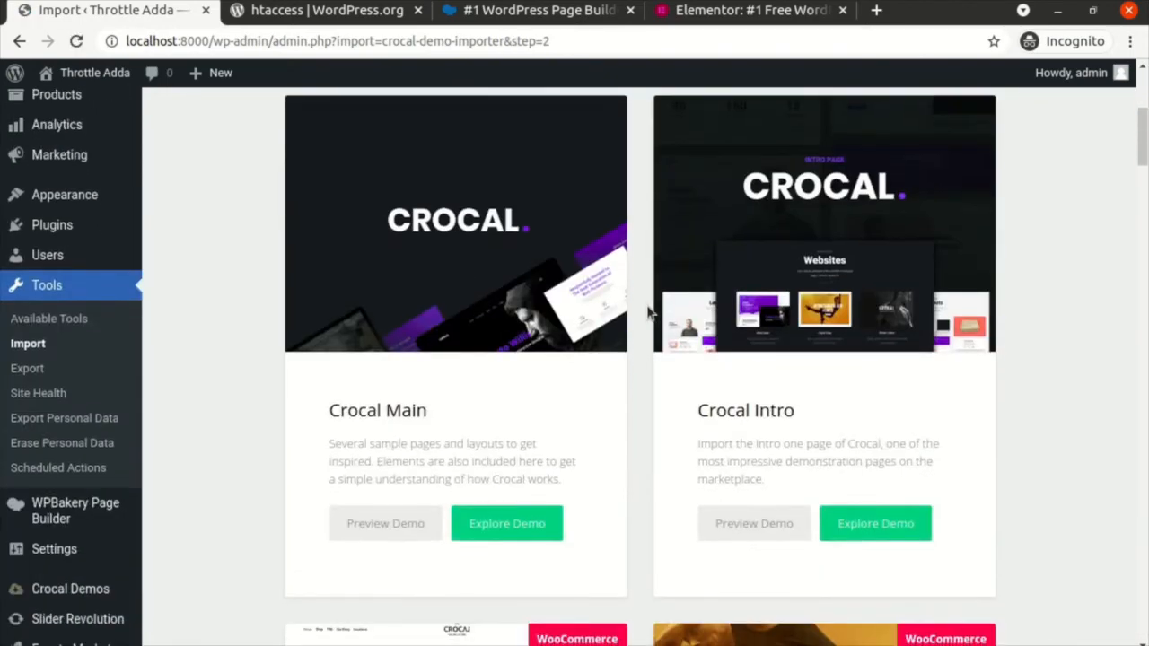
{"action": "scroll", "coordinate": [648, 312], "scroll_direction": "up", "scroll_amount": 4}
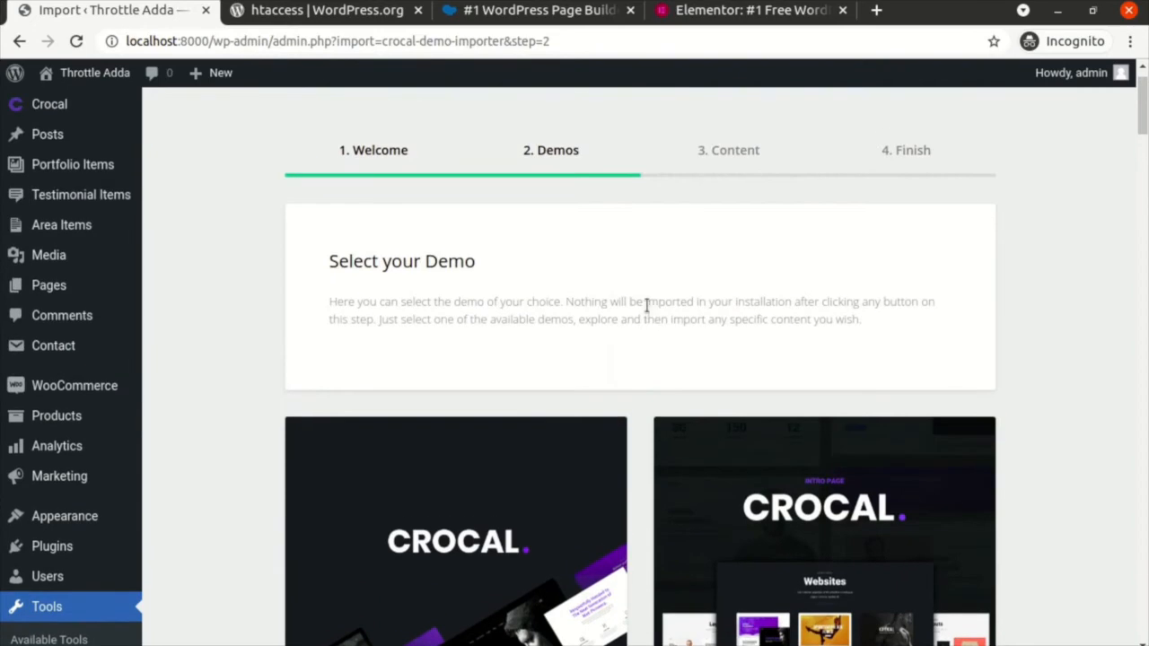
{"action": "scroll", "coordinate": [646, 305], "scroll_direction": "down", "scroll_amount": 10}
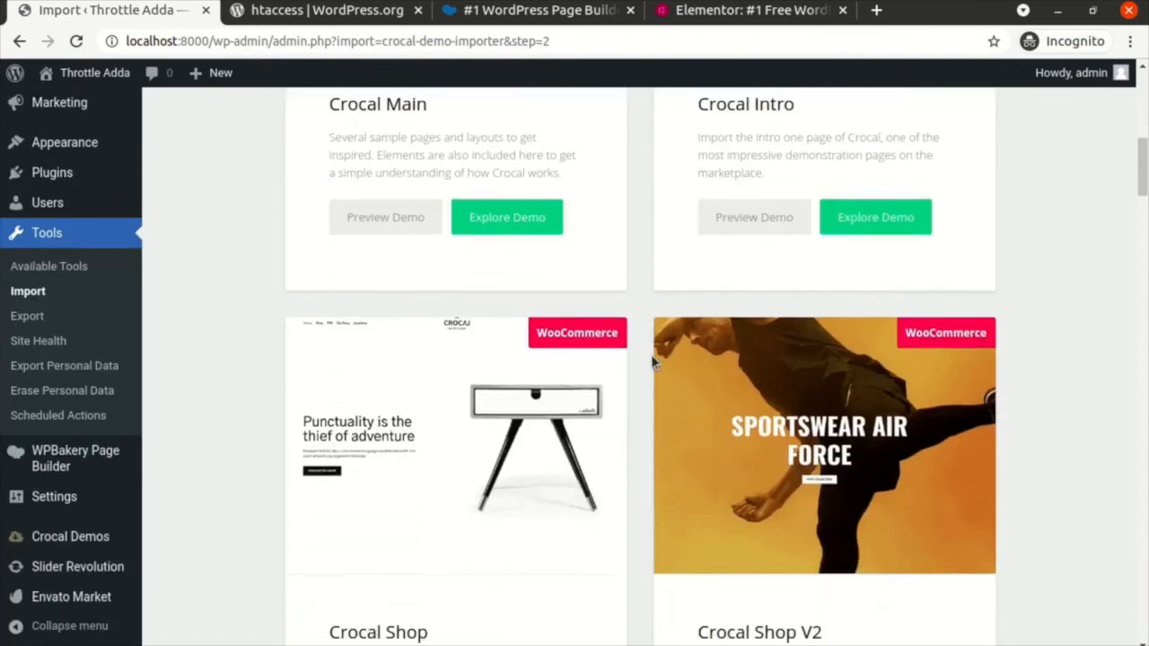
{"action": "scroll", "coordinate": [637, 339], "scroll_direction": "down", "scroll_amount": 3}
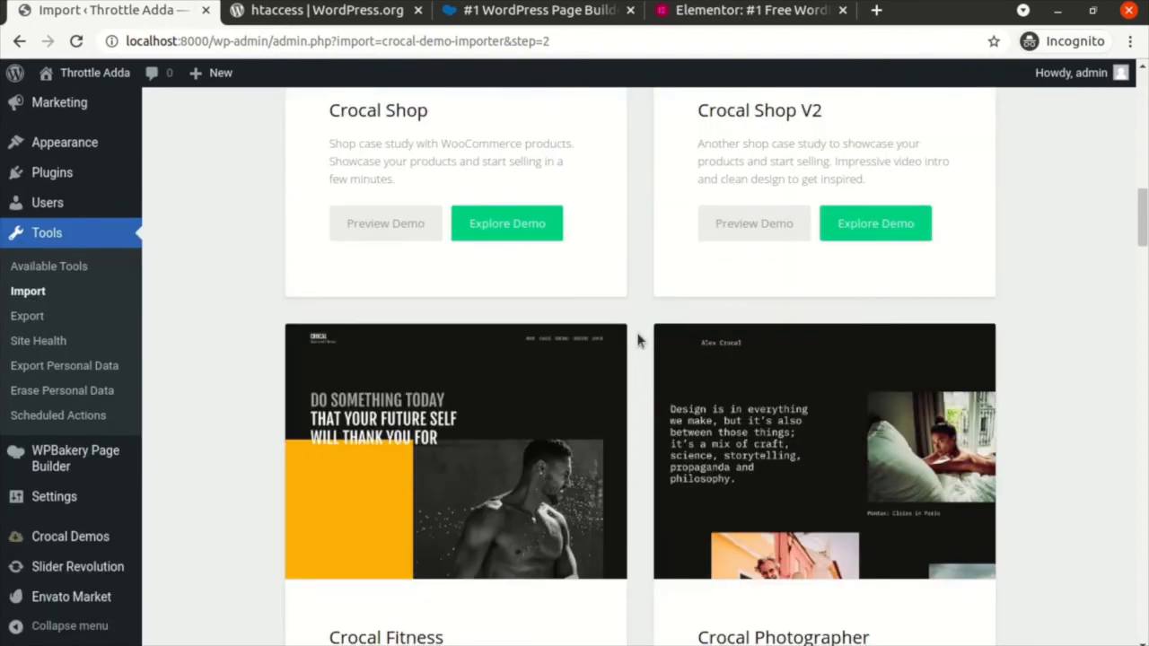
{"action": "scroll", "coordinate": [638, 339], "scroll_direction": "down", "scroll_amount": 2}
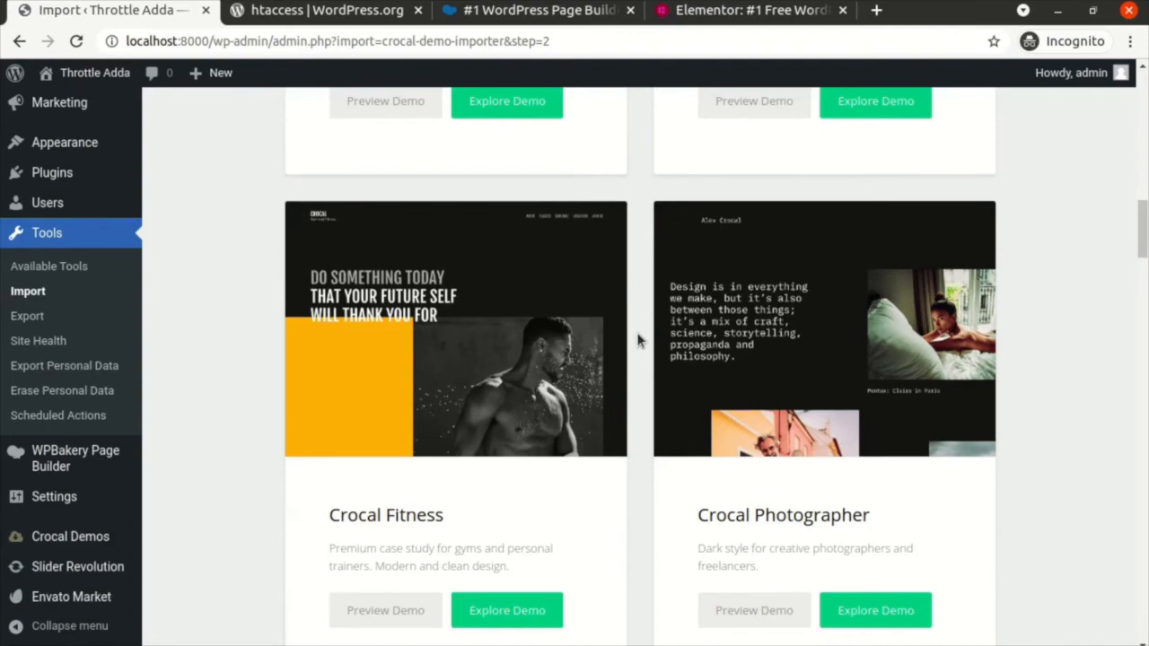
{"action": "scroll", "coordinate": [637, 339], "scroll_direction": "down", "scroll_amount": 15}
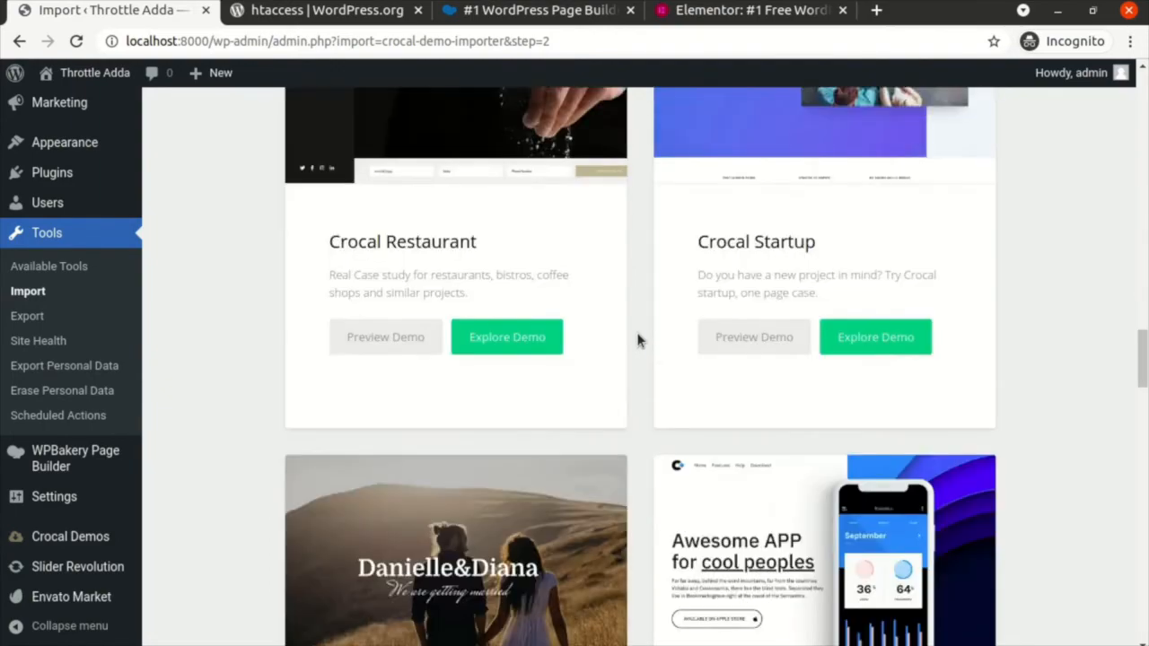
{"action": "scroll", "coordinate": [638, 339], "scroll_direction": "down", "scroll_amount": 17}
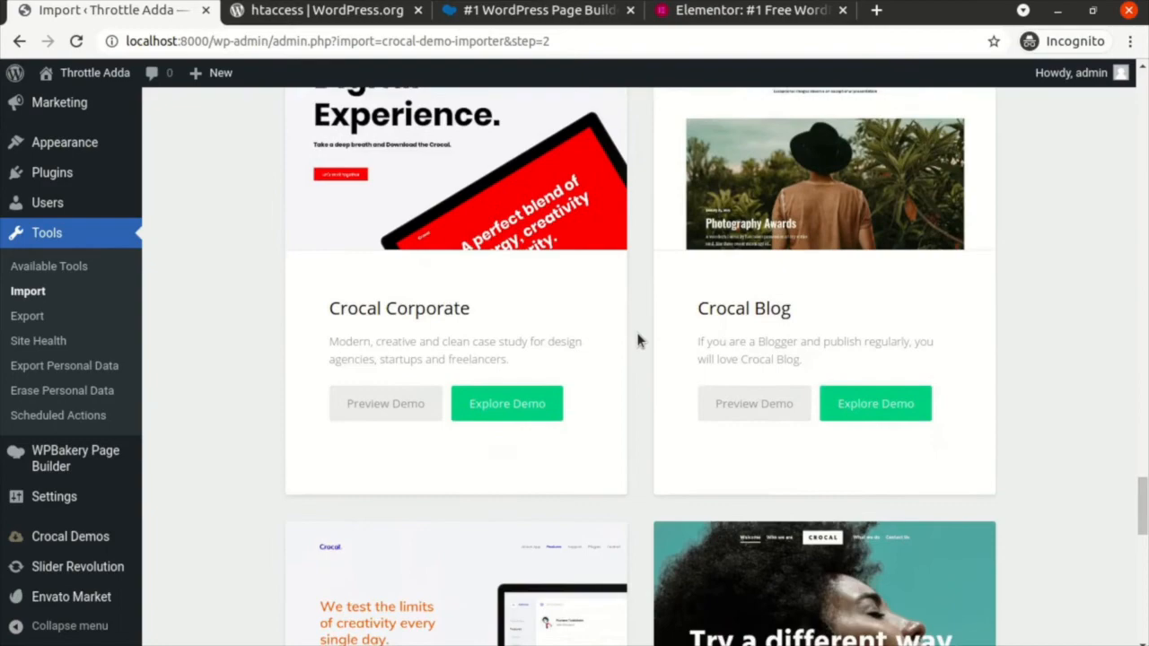
{"action": "scroll", "coordinate": [637, 339], "scroll_direction": "down", "scroll_amount": 9}
{"action": "scroll", "coordinate": [637, 339], "scroll_direction": "up", "scroll_amount": 13}
{"action": "scroll", "coordinate": [637, 339], "scroll_direction": "up", "scroll_amount": 15}
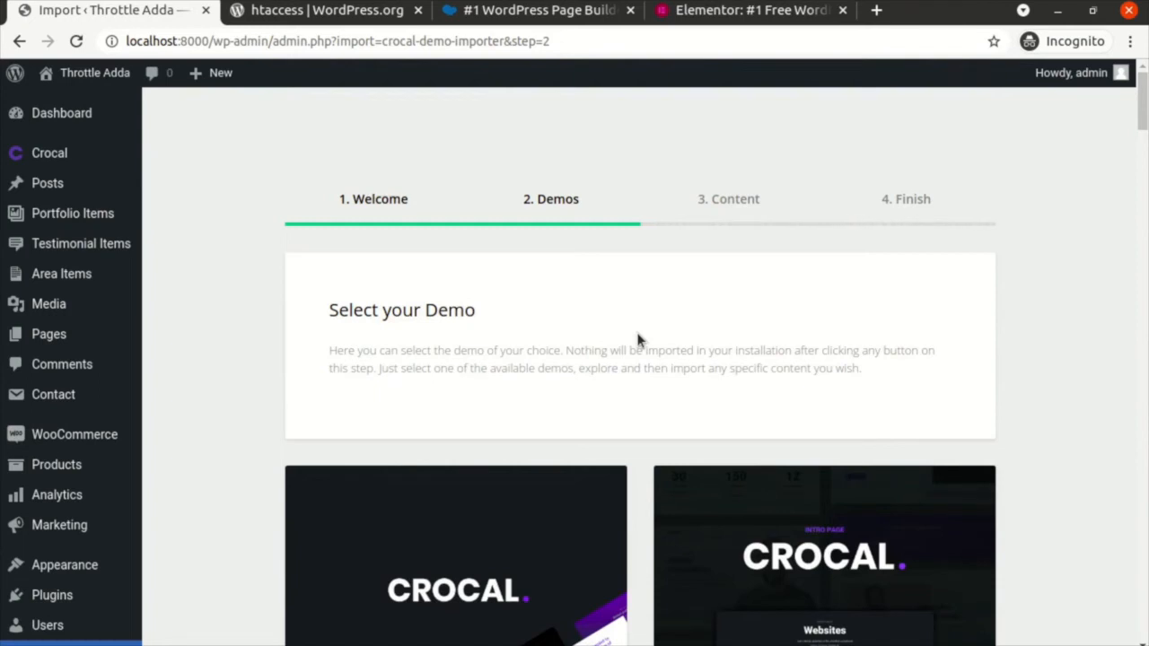
{"action": "scroll", "coordinate": [637, 339], "scroll_direction": "down", "scroll_amount": 3}
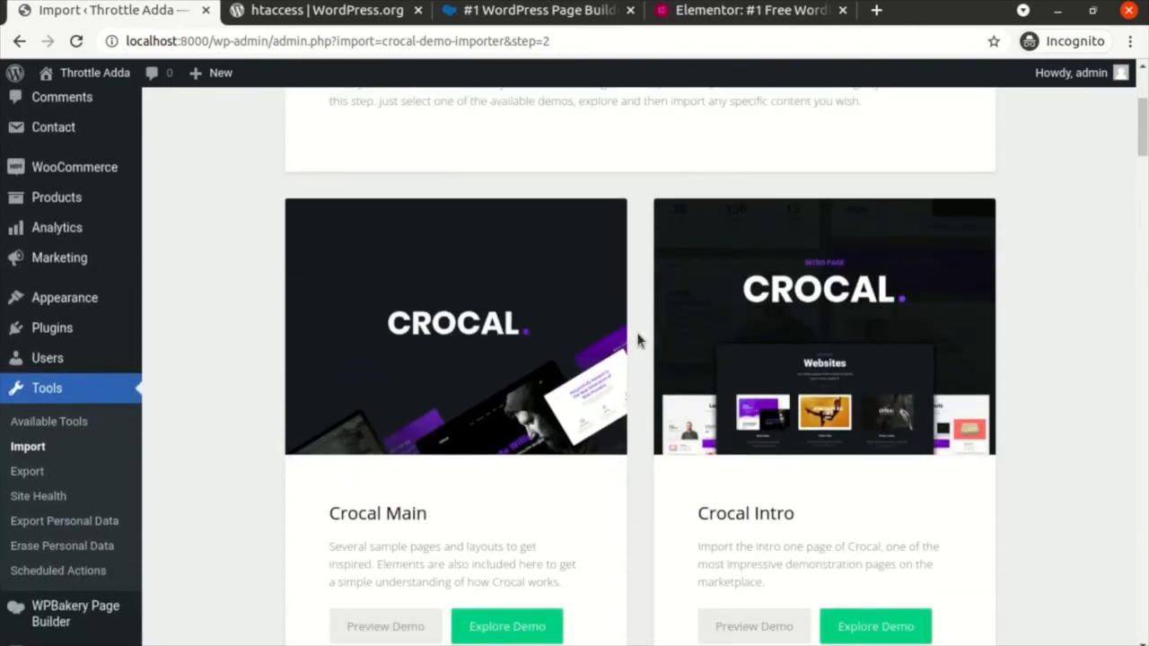
{"action": "scroll", "coordinate": [637, 339], "scroll_direction": "down", "scroll_amount": 2}
{"action": "scroll", "coordinate": [637, 339], "scroll_direction": "down", "scroll_amount": 1}
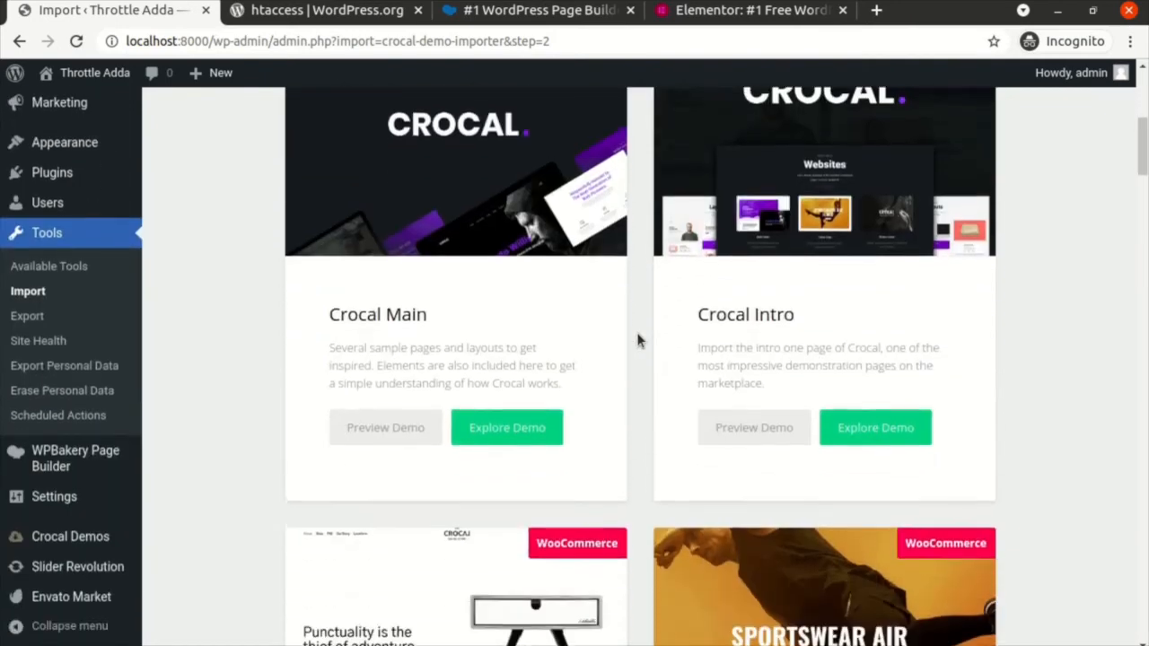
{"action": "scroll", "coordinate": [637, 340], "scroll_direction": "down", "scroll_amount": 3}
{"action": "scroll", "coordinate": [637, 339], "scroll_direction": "down", "scroll_amount": 2}
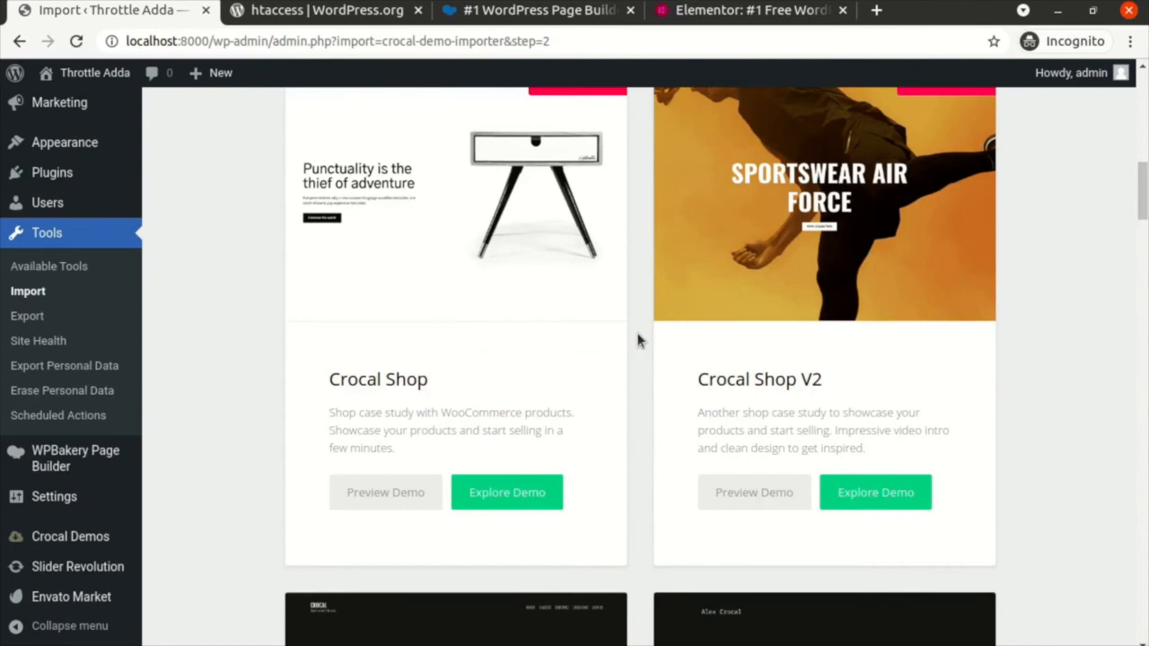
{"action": "scroll", "coordinate": [637, 339], "scroll_direction": "down", "scroll_amount": 5}
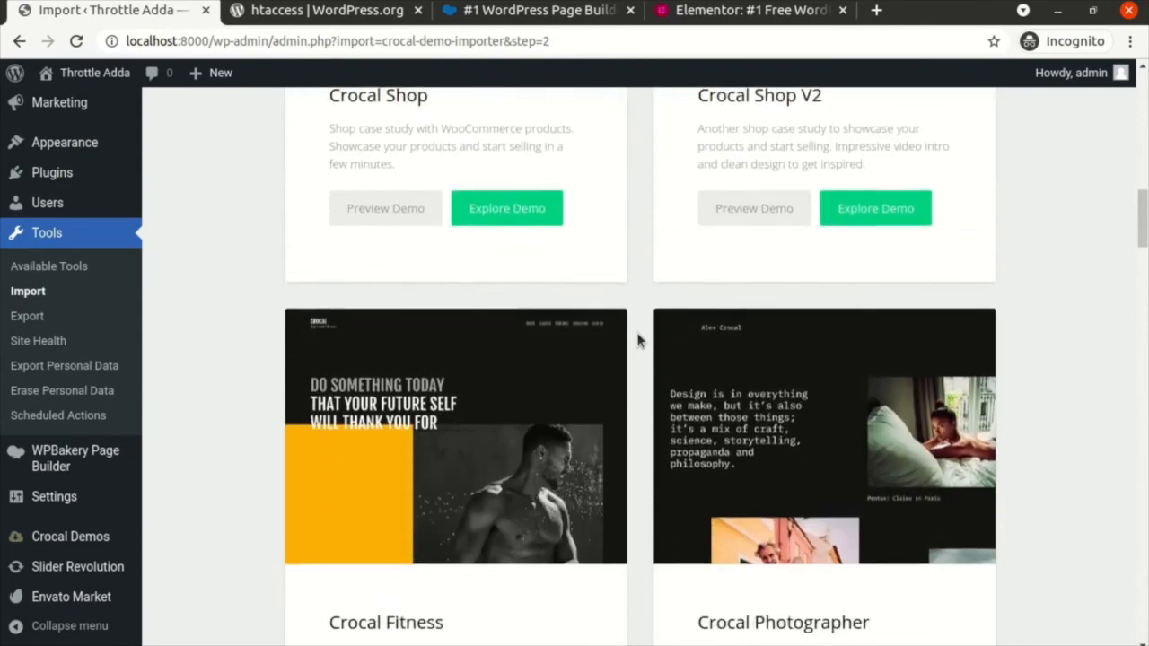
{"action": "scroll", "coordinate": [638, 339], "scroll_direction": "down", "scroll_amount": 1}
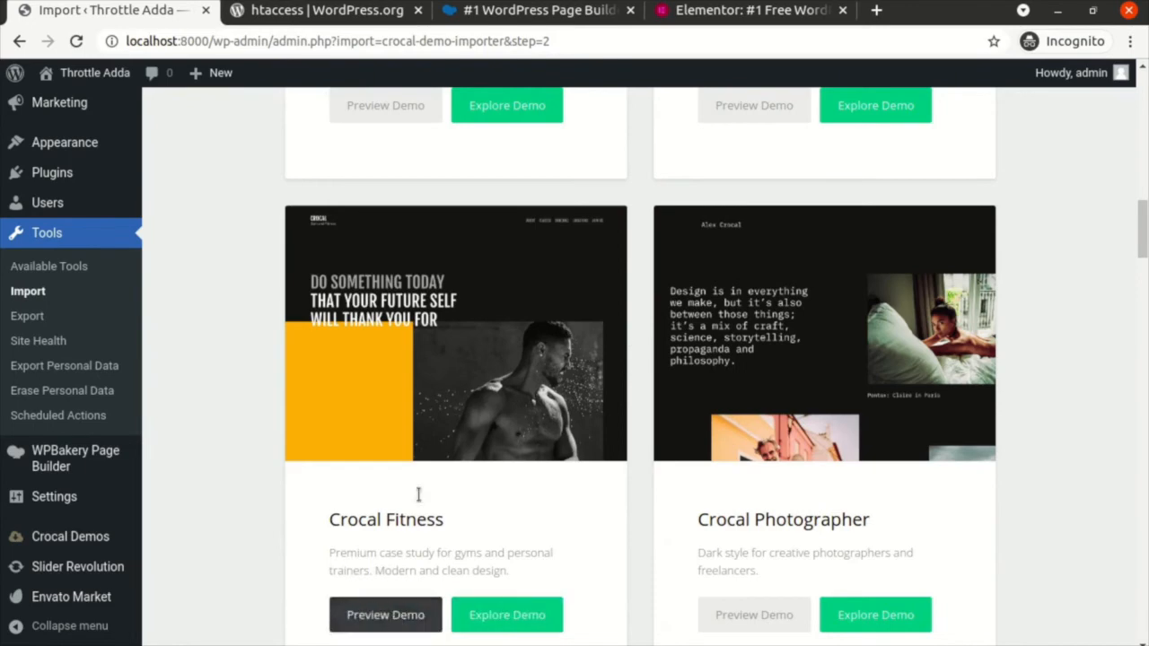
{"action": "triple_click", "coordinate": [354, 521]}
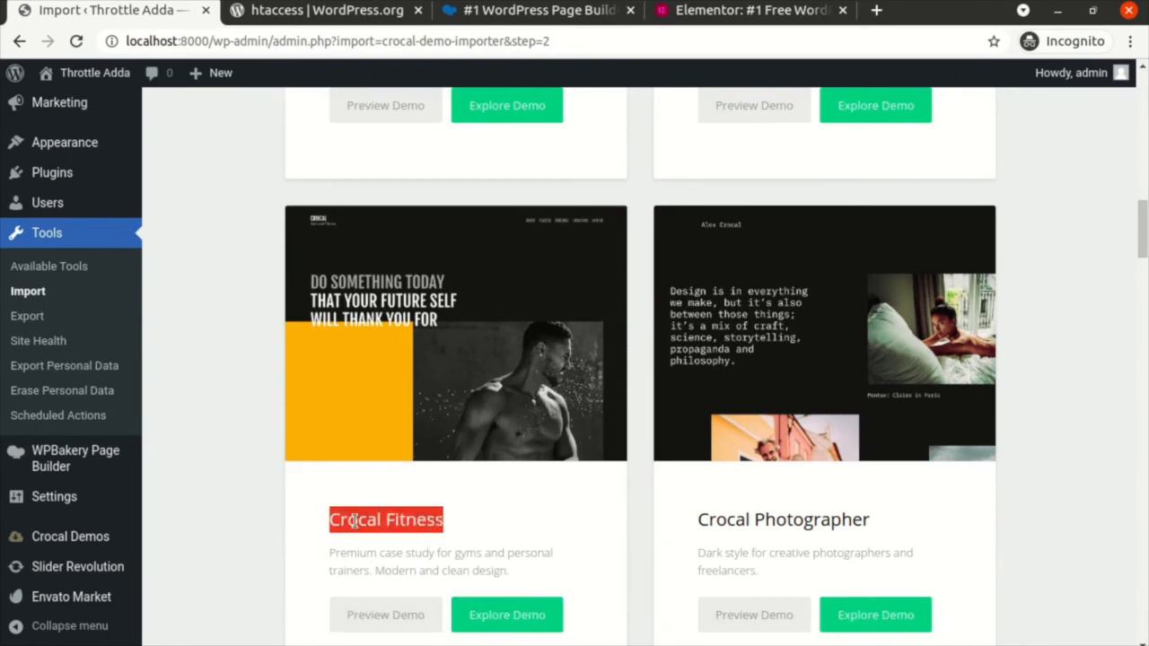
{"action": "left_click", "coordinate": [555, 504]}
{"action": "scroll", "coordinate": [555, 504], "scroll_direction": "down", "scroll_amount": 3}
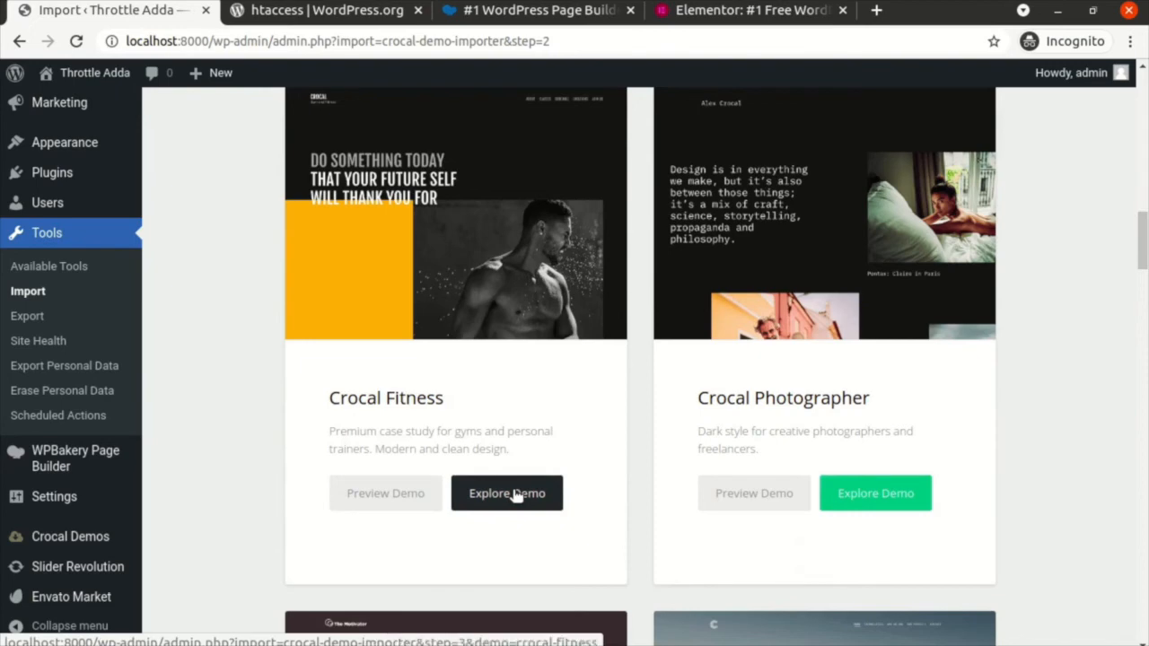
Step: Open the Crocal Fitness demo's import options and read its Import On Demand section
{"action": "left_click", "coordinate": [516, 496]}
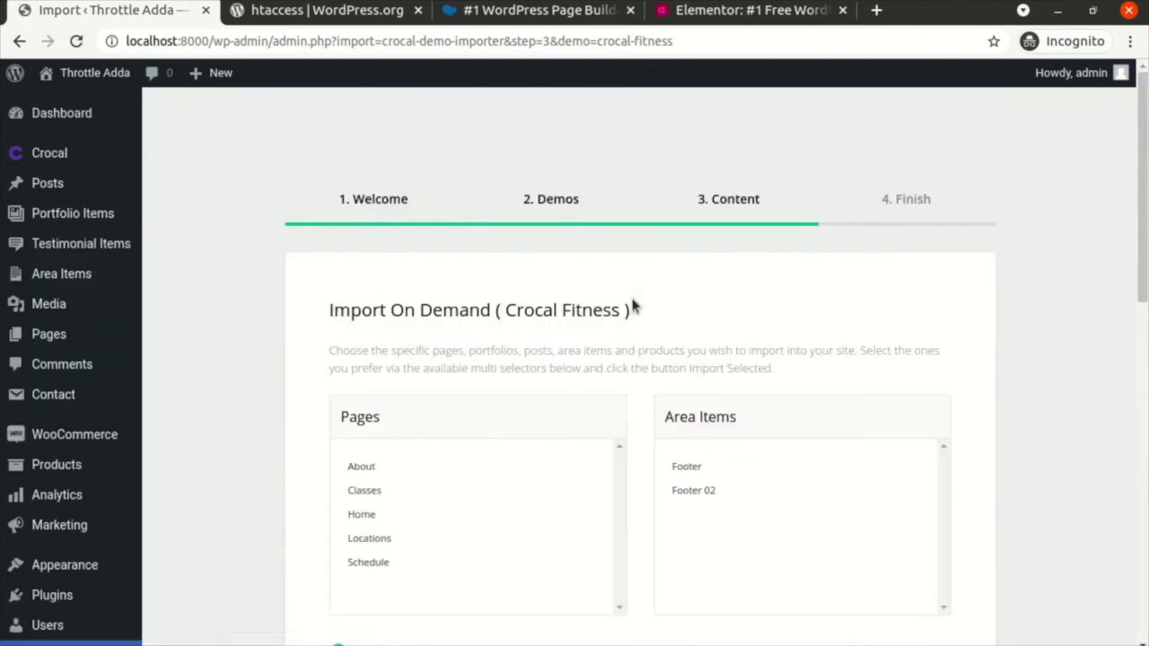
{"action": "scroll", "coordinate": [631, 306], "scroll_direction": "down", "scroll_amount": 5}
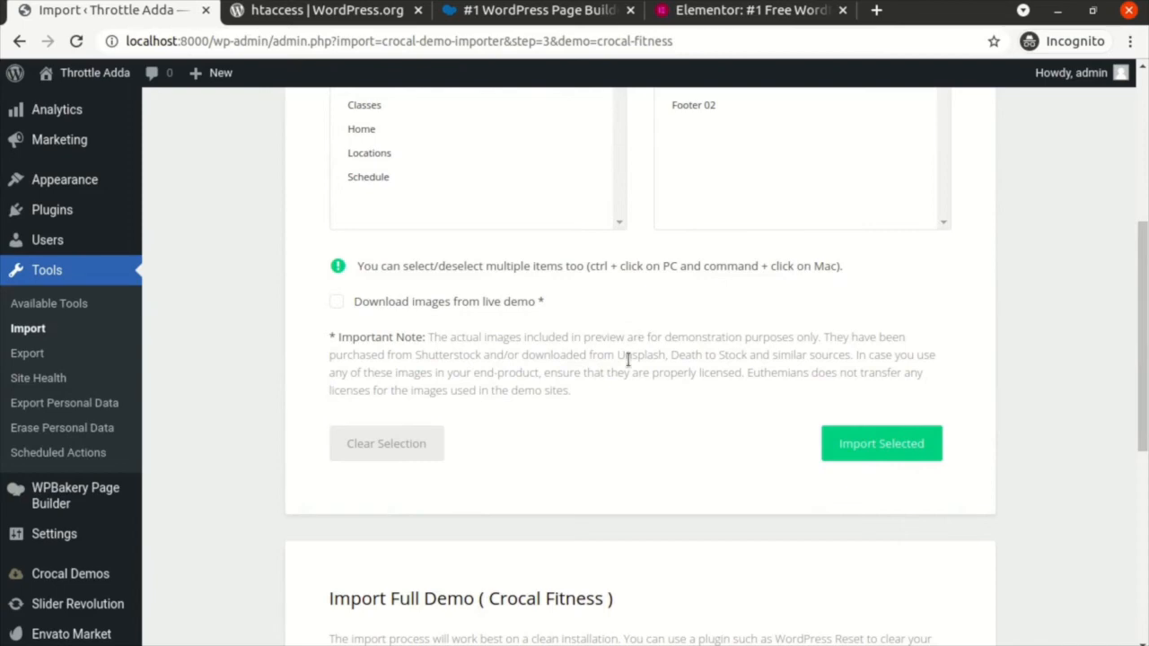
{"action": "scroll", "coordinate": [628, 359], "scroll_direction": "up", "scroll_amount": 5}
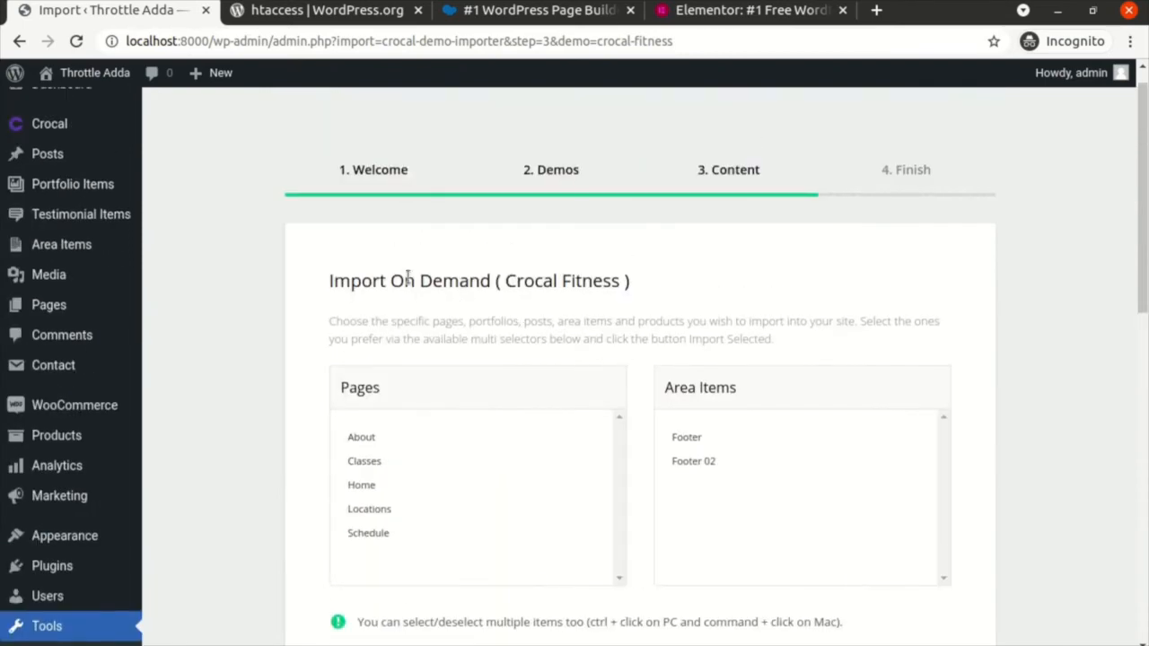
{"action": "triple_click", "coordinate": [408, 279]}
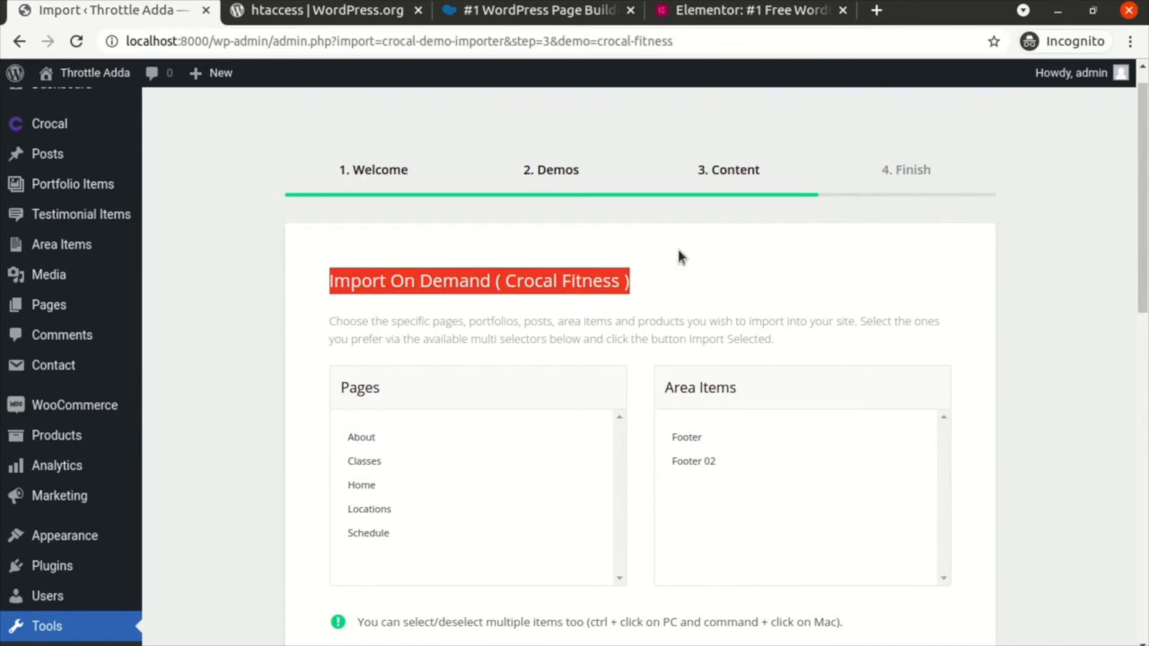
{"action": "left_click", "coordinate": [664, 268]}
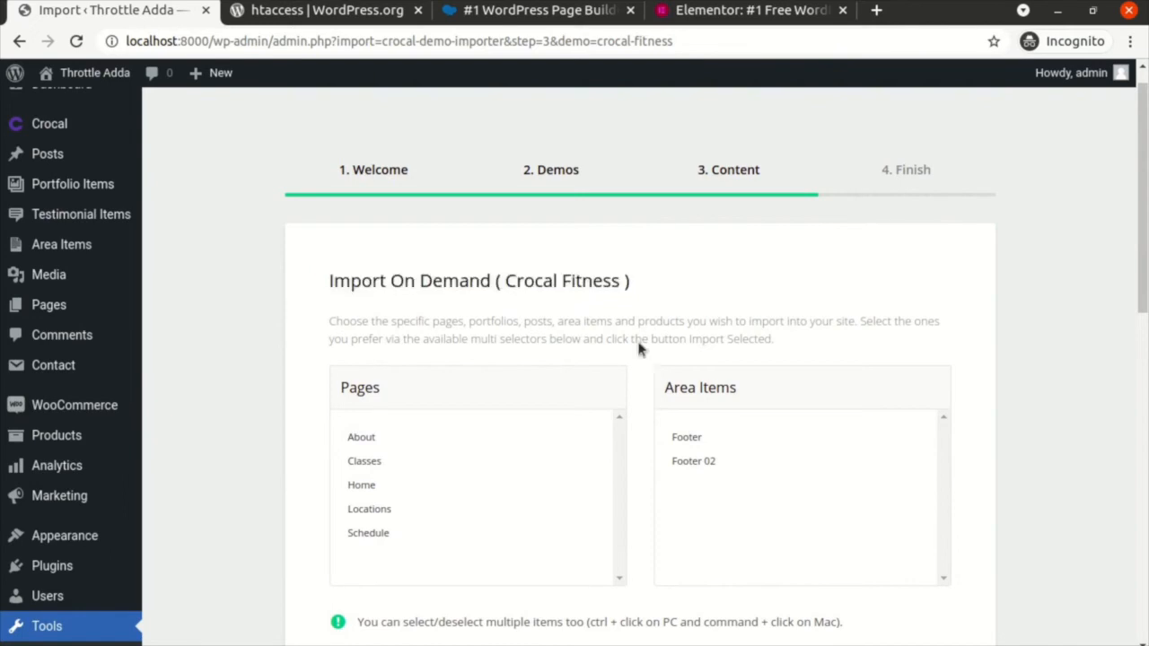
{"action": "scroll", "coordinate": [631, 363], "scroll_direction": "down", "scroll_amount": 2}
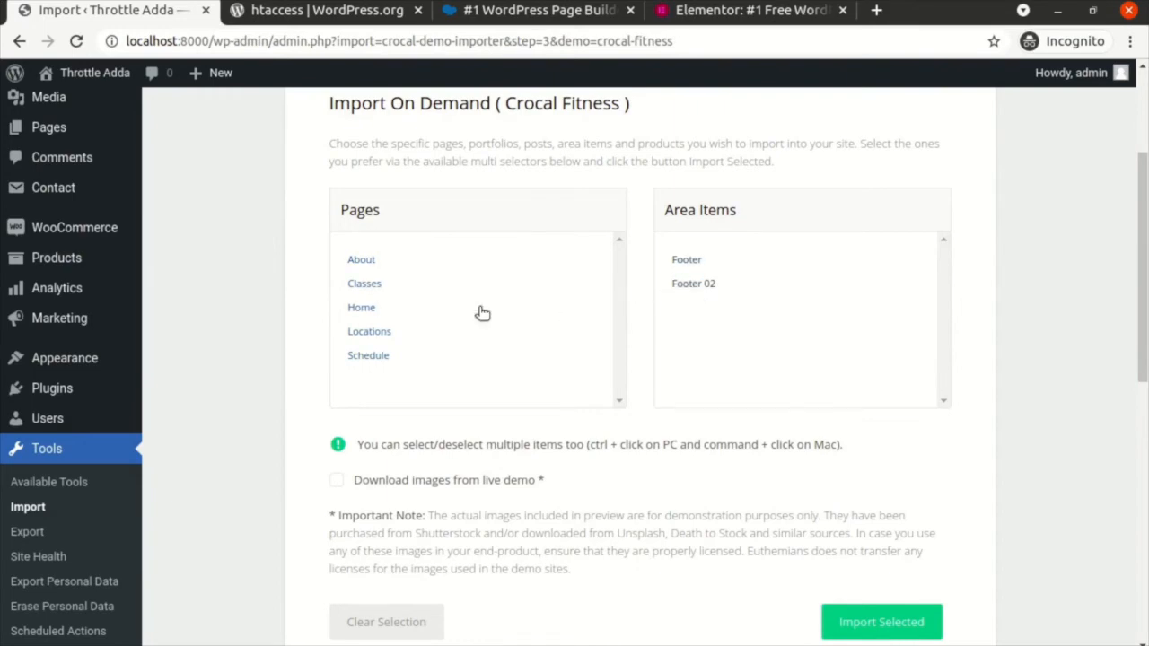
{"action": "scroll", "coordinate": [482, 312], "scroll_direction": "down", "scroll_amount": 2}
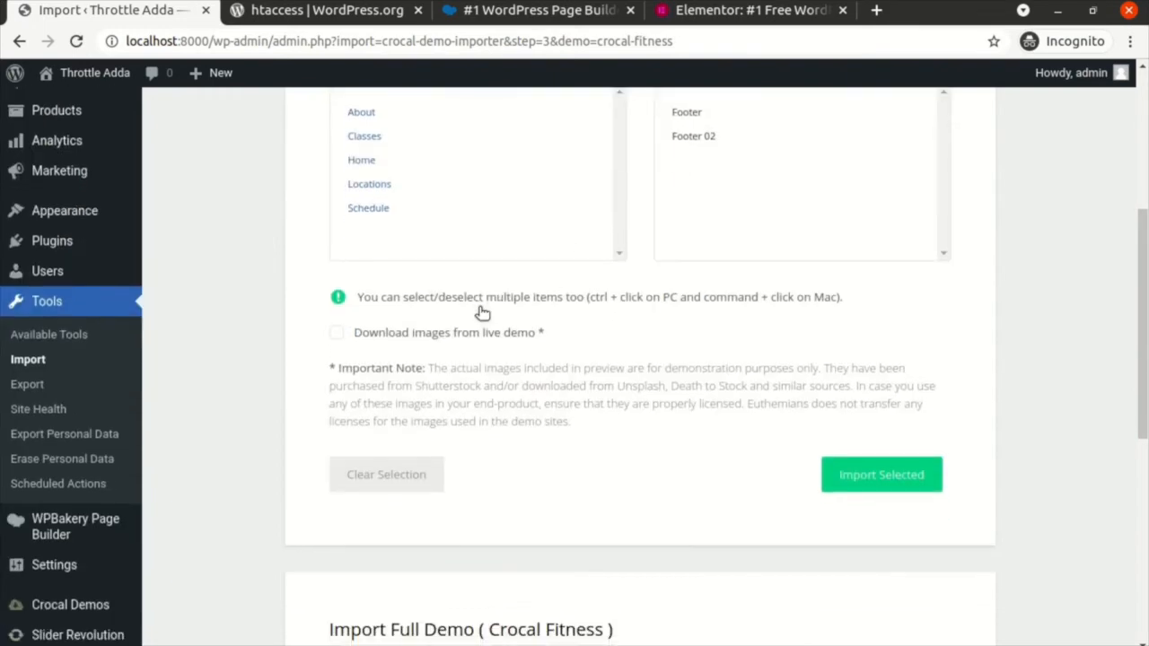
Step: Read the full-demo and clean-installation import advice, leaving live-demo image download off for now
{"action": "left_click", "coordinate": [339, 335]}
{"action": "left_click", "coordinate": [339, 334]}
{"action": "scroll", "coordinate": [544, 375], "scroll_direction": "down", "scroll_amount": 4}
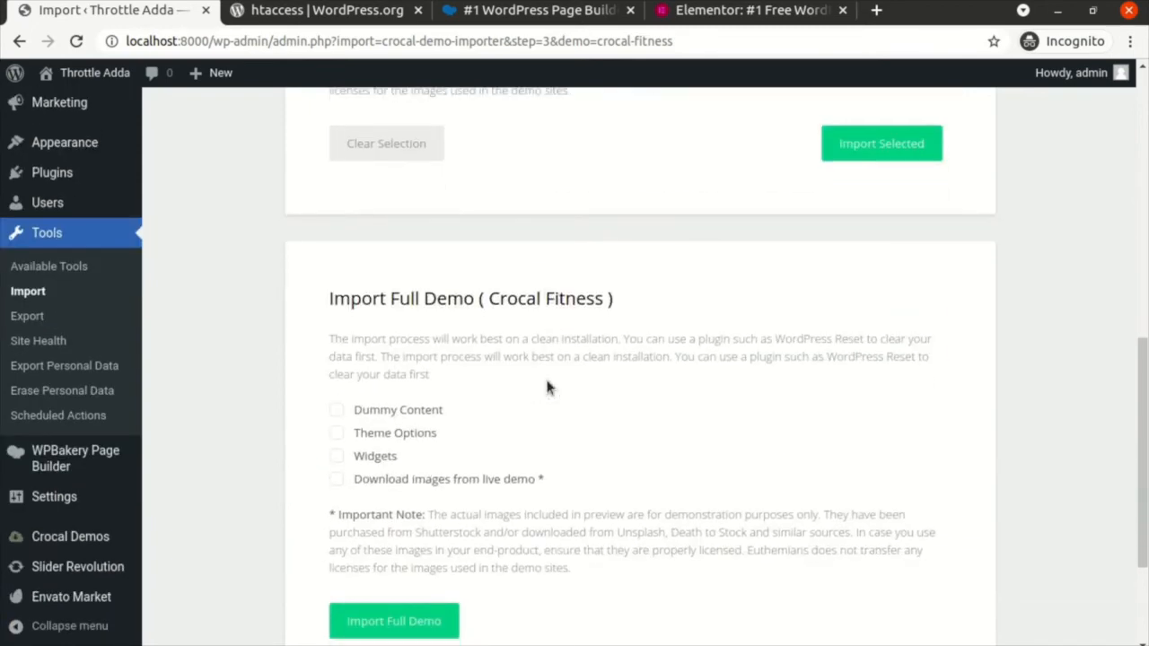
{"action": "triple_click", "coordinate": [384, 313]}
{"action": "double_click", "coordinate": [496, 299]}
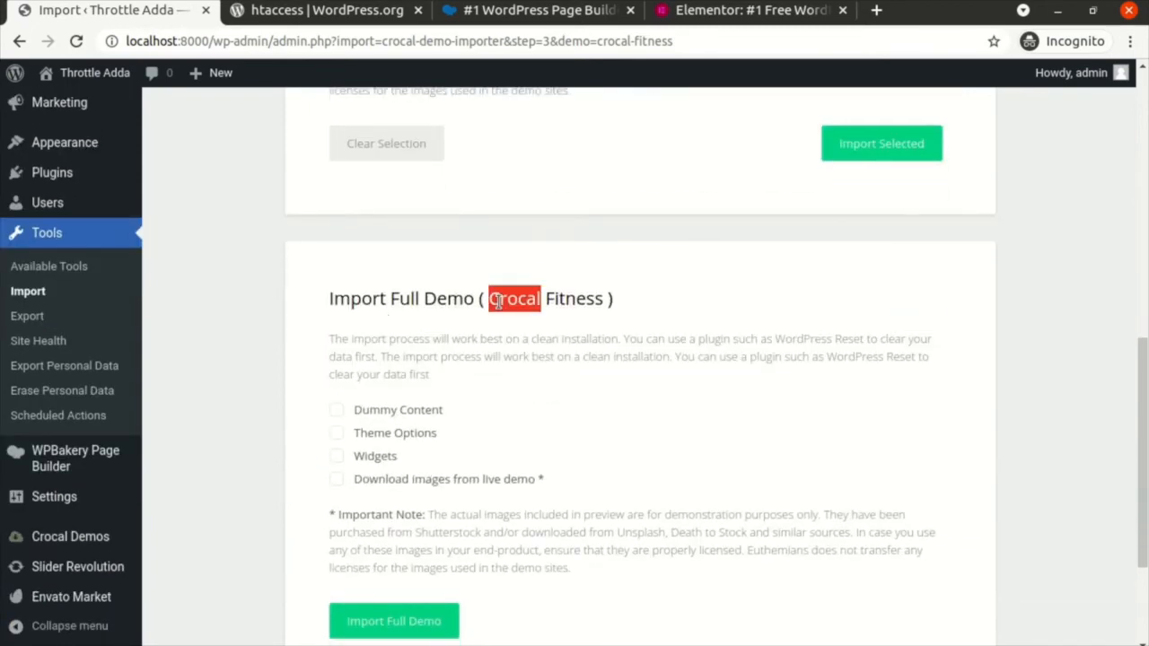
{"action": "left_click", "coordinate": [472, 365]}
{"action": "triple_click", "coordinate": [406, 341]}
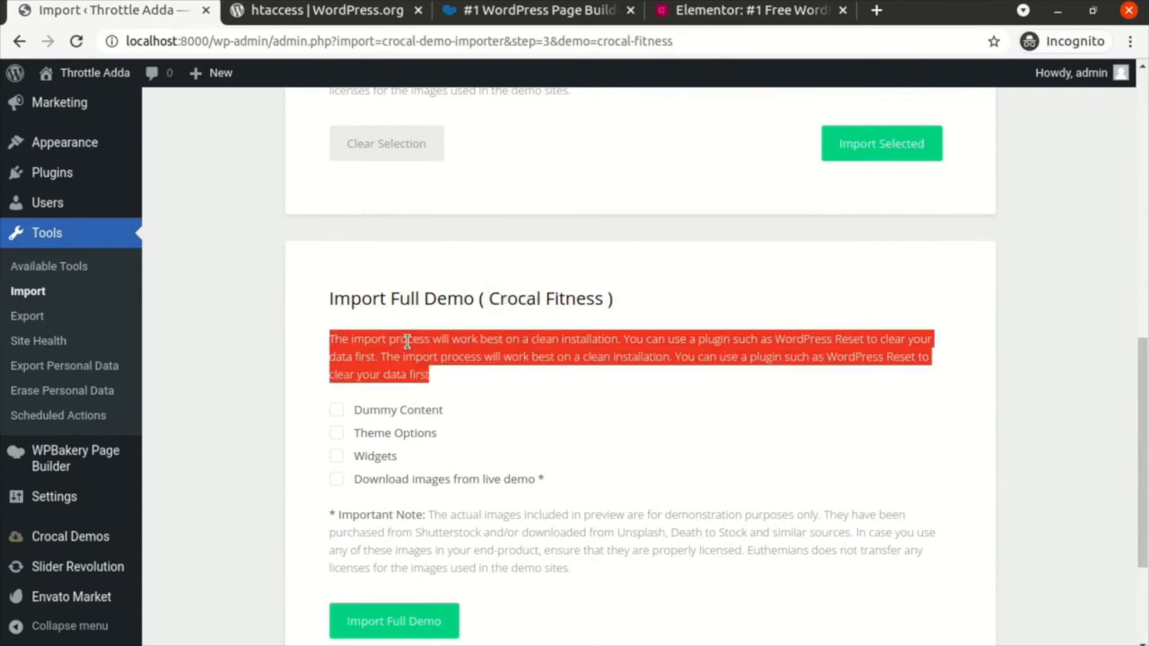
{"action": "left_click", "coordinate": [463, 373]}
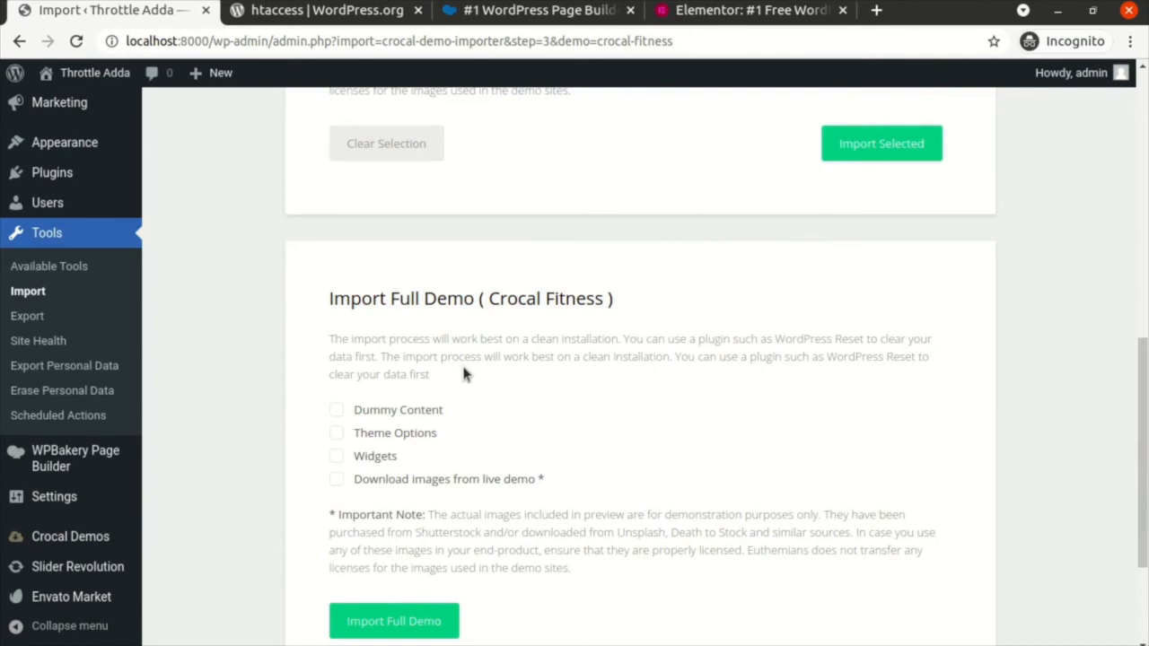
{"action": "scroll", "coordinate": [463, 373], "scroll_direction": "down", "scroll_amount": 1}
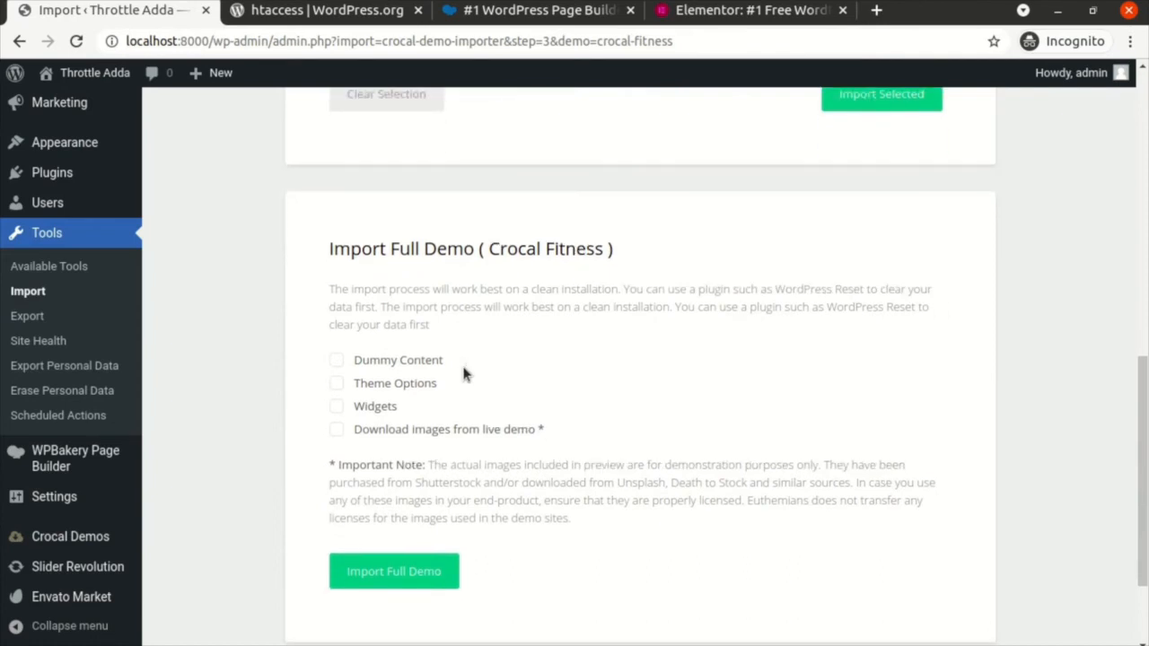
Step: Import the full demo with dummy content, theme options, widgets and live images, then view the site
{"action": "left_click", "coordinate": [337, 361]}
{"action": "left_click", "coordinate": [337, 384]}
{"action": "left_click", "coordinate": [337, 407]}
{"action": "left_click", "coordinate": [339, 435]}
{"action": "left_click", "coordinate": [391, 581]}
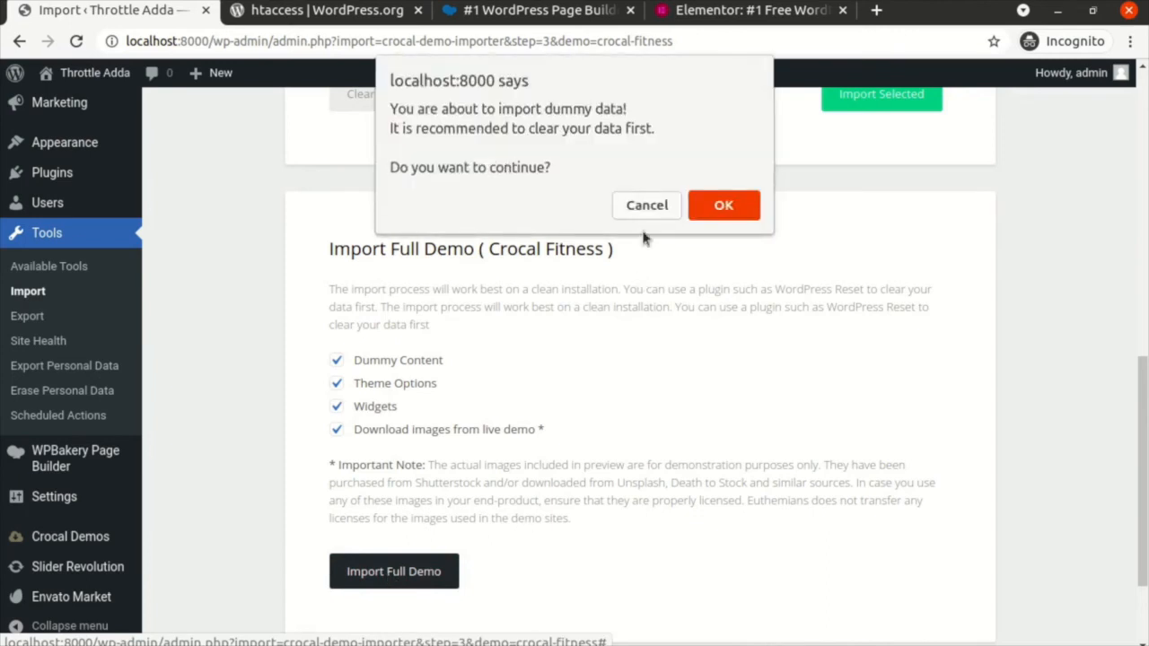
{"action": "left_click", "coordinate": [724, 205]}
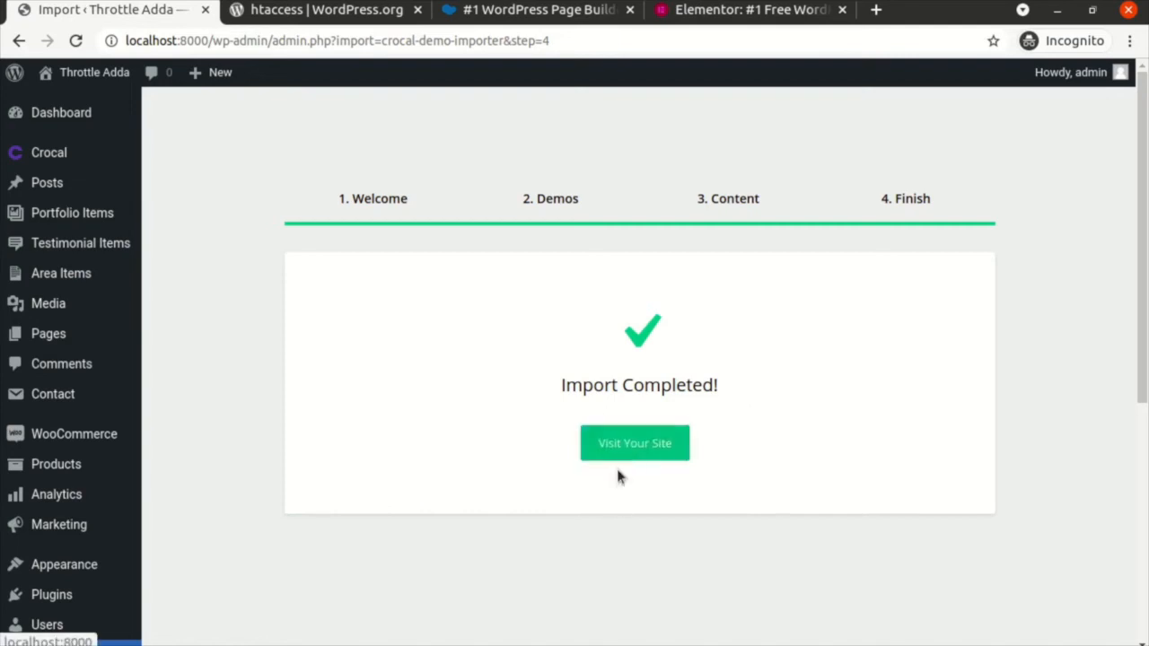
{"action": "left_click", "coordinate": [635, 445]}
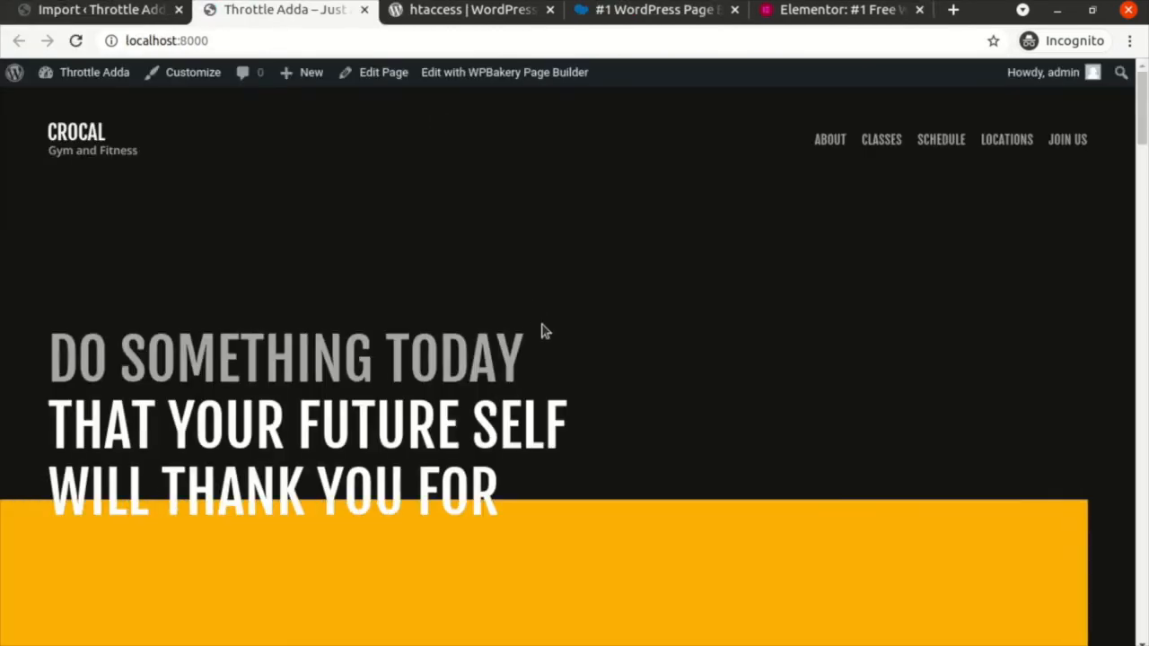
Step: Scroll up and down through the imported Crocal Gym and Fitness homepage on localhost:8000
{"action": "scroll", "coordinate": [541, 331], "scroll_direction": "down", "scroll_amount": 5}
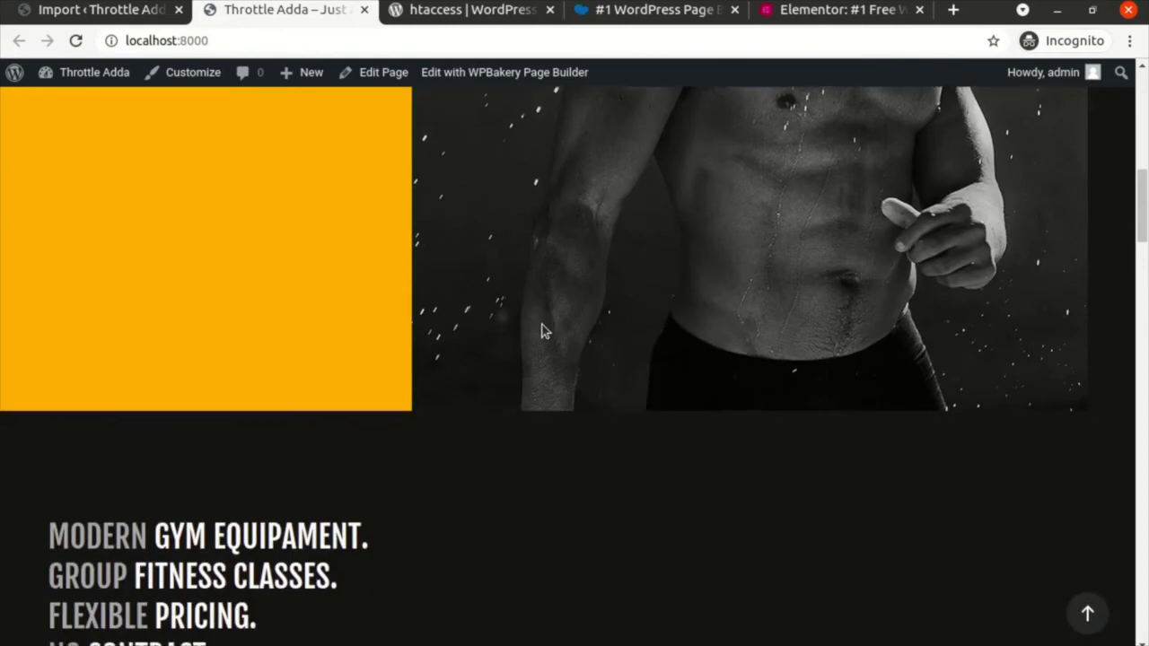
{"action": "scroll", "coordinate": [541, 330], "scroll_direction": "up", "scroll_amount": 5}
{"action": "scroll", "coordinate": [541, 330], "scroll_direction": "down", "scroll_amount": 5}
{"action": "scroll", "coordinate": [541, 330], "scroll_direction": "up", "scroll_amount": 5}
{"action": "scroll", "coordinate": [541, 330], "scroll_direction": "up", "scroll_amount": 2}
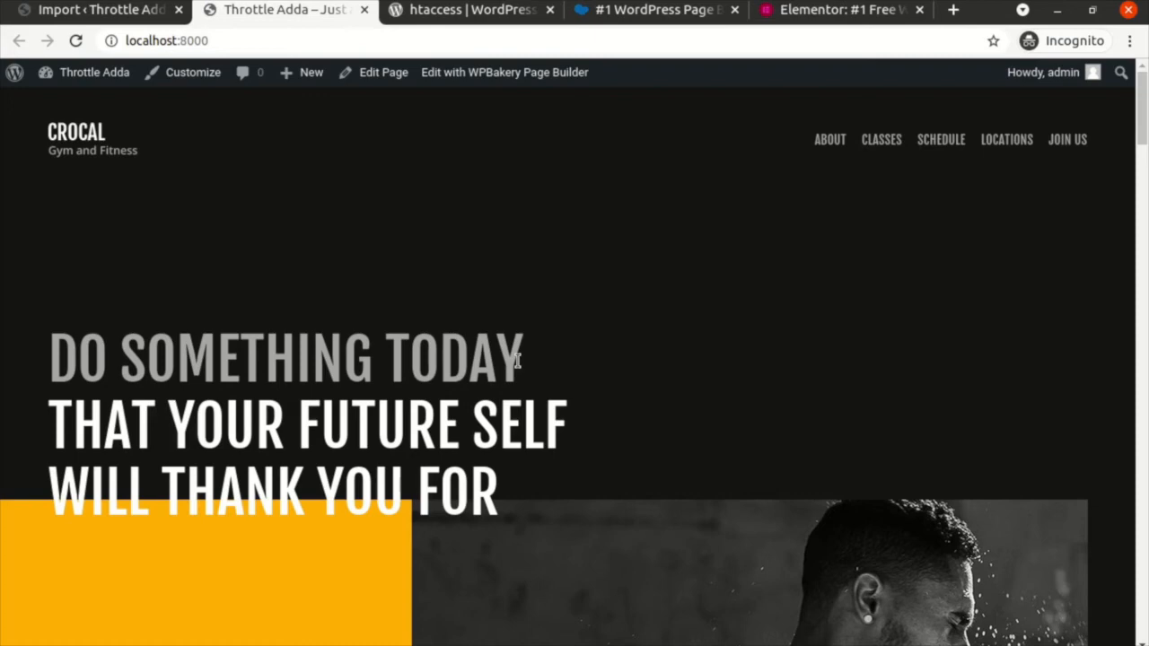
{"action": "scroll", "coordinate": [448, 348], "scroll_direction": "down", "scroll_amount": 9}
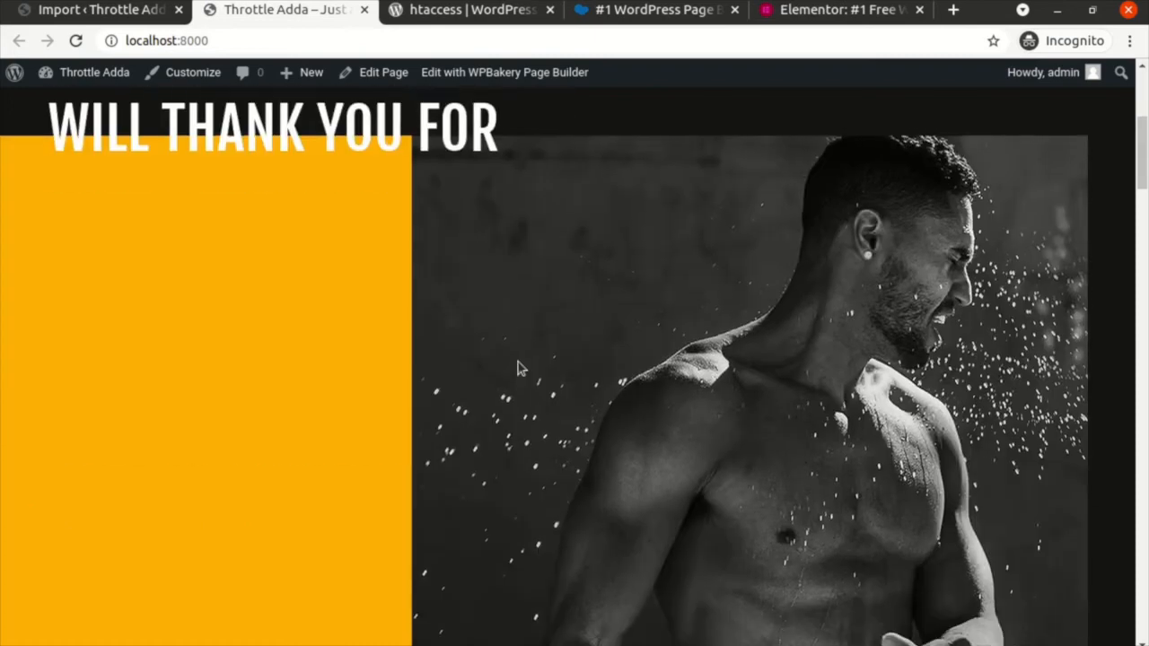
{"action": "scroll", "coordinate": [451, 350], "scroll_direction": "down", "scroll_amount": 5}
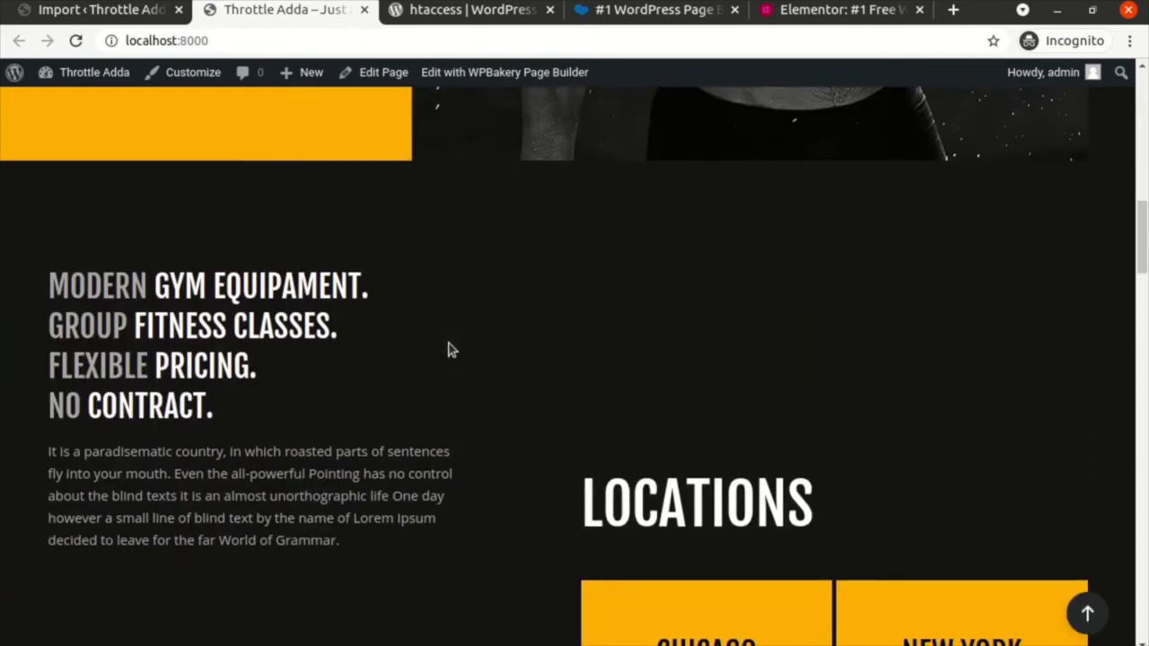
{"action": "scroll", "coordinate": [532, 398], "scroll_direction": "down", "scroll_amount": 3}
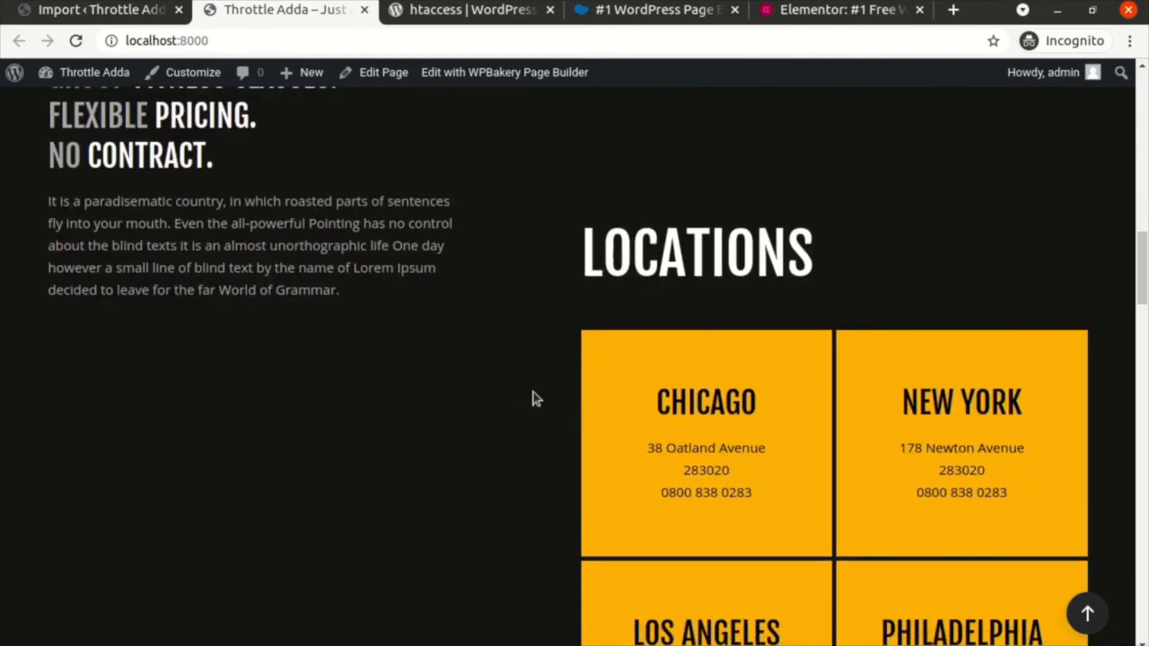
{"action": "scroll", "coordinate": [493, 456], "scroll_direction": "down", "scroll_amount": 5}
{"action": "scroll", "coordinate": [492, 456], "scroll_direction": "down", "scroll_amount": 10}
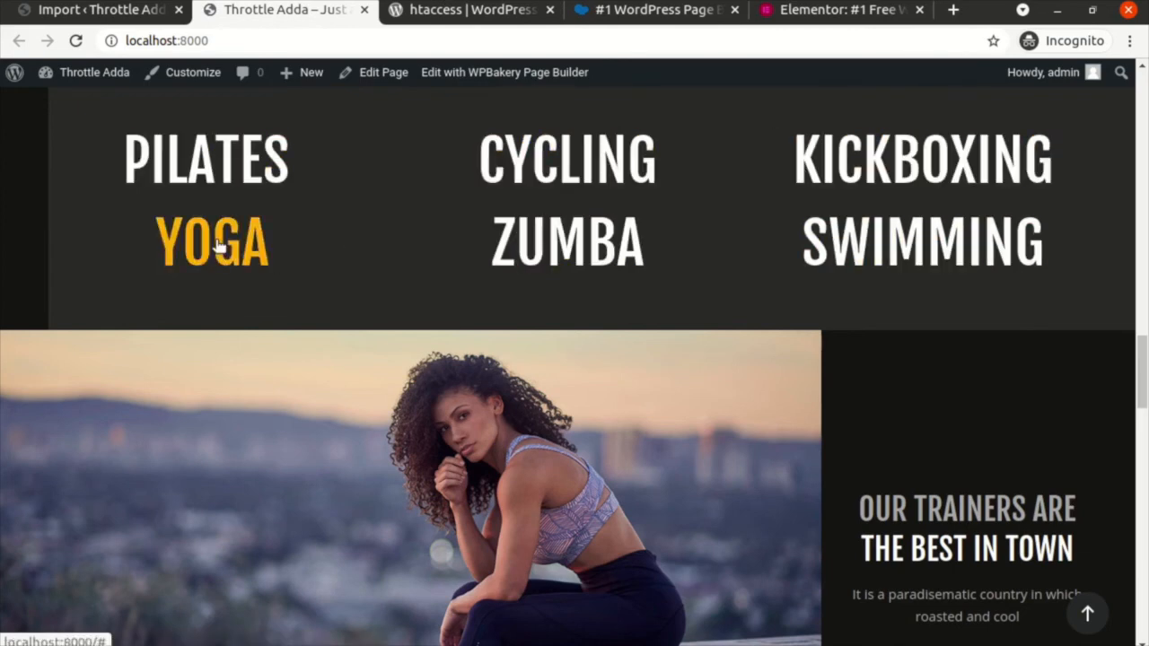
{"action": "scroll", "coordinate": [408, 299], "scroll_direction": "down", "scroll_amount": 4}
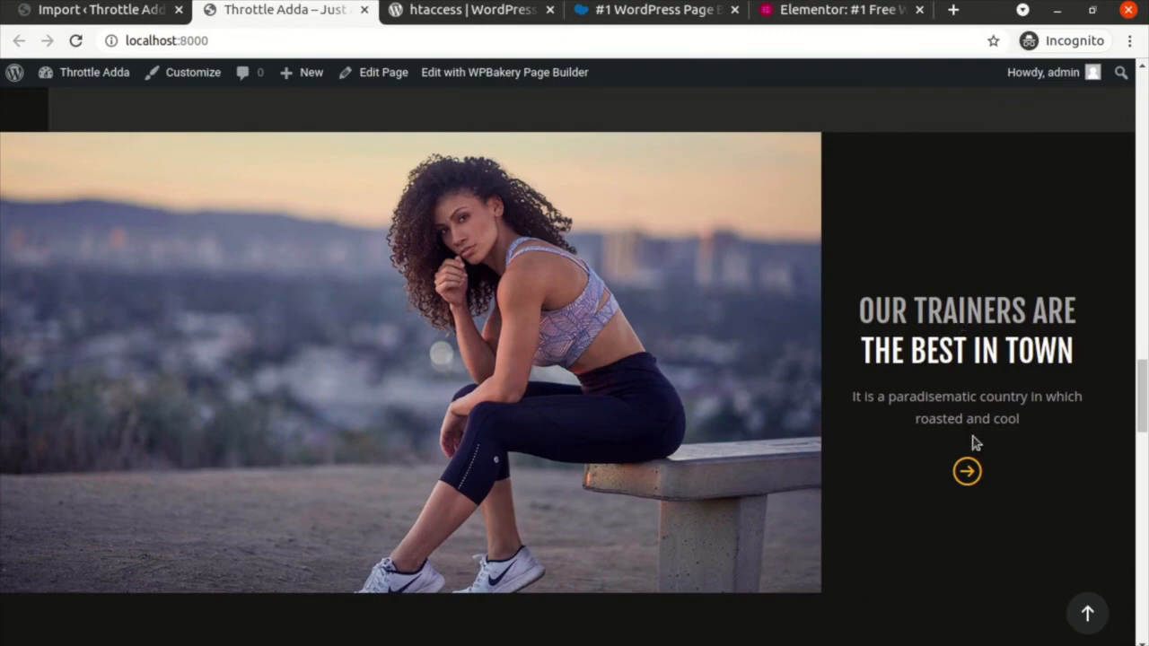
{"action": "scroll", "coordinate": [850, 466], "scroll_direction": "down", "scroll_amount": 3}
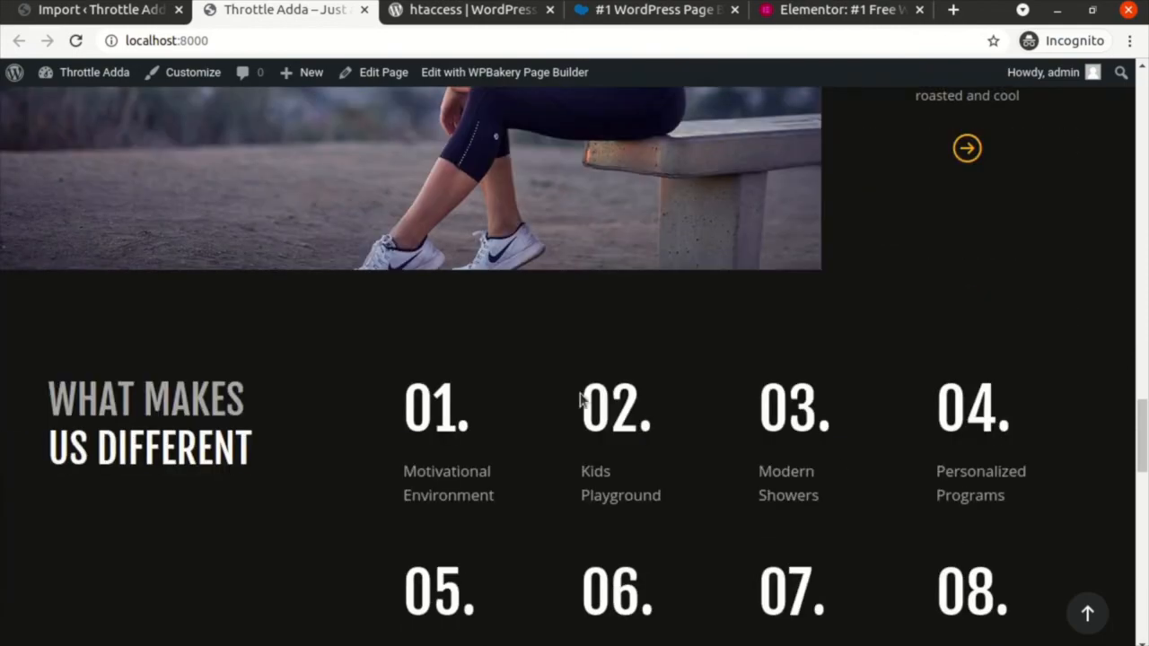
{"action": "scroll", "coordinate": [580, 401], "scroll_direction": "down", "scroll_amount": 8}
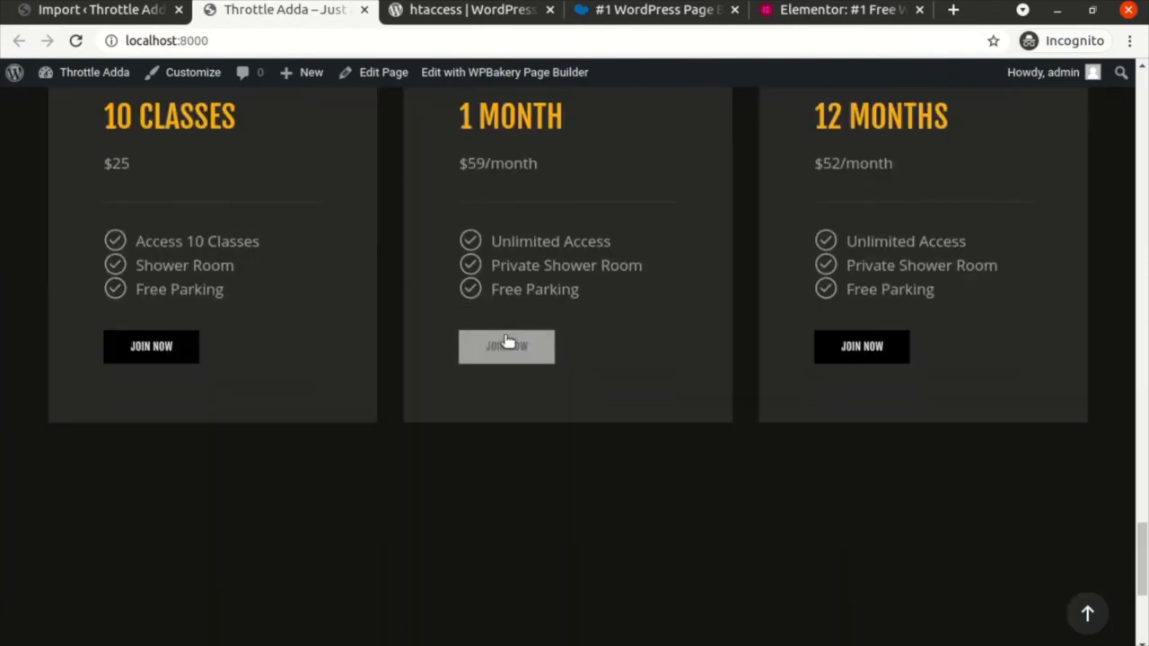
{"action": "scroll", "coordinate": [623, 364], "scroll_direction": "down", "scroll_amount": 5}
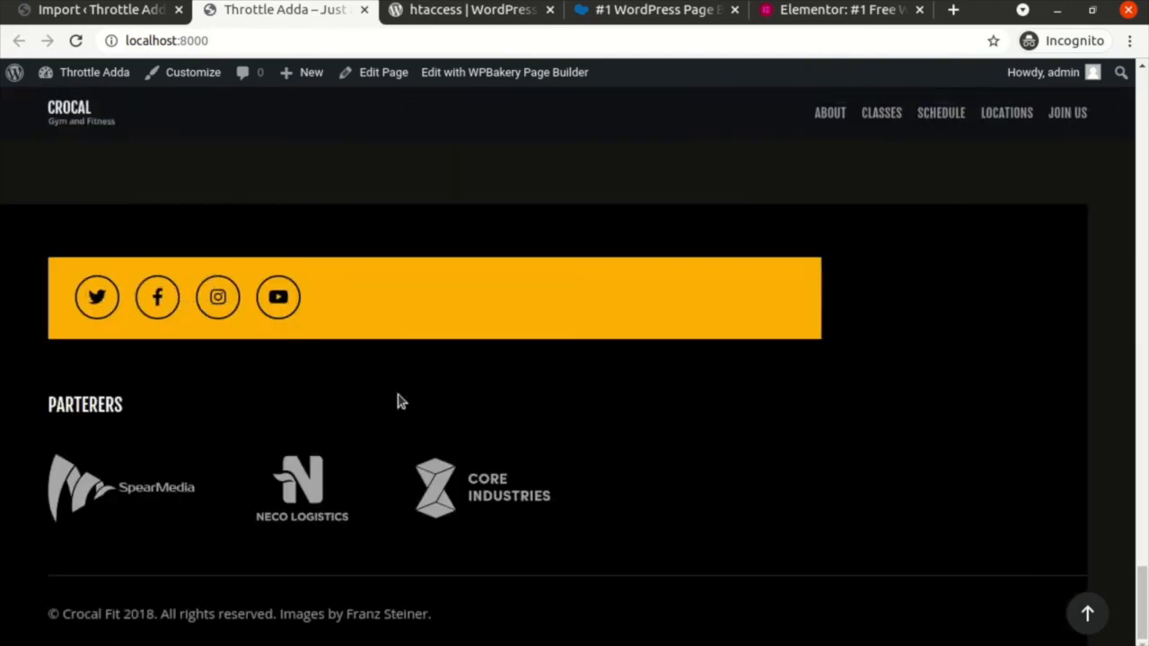
{"action": "scroll", "coordinate": [398, 394], "scroll_direction": "up", "scroll_amount": 20}
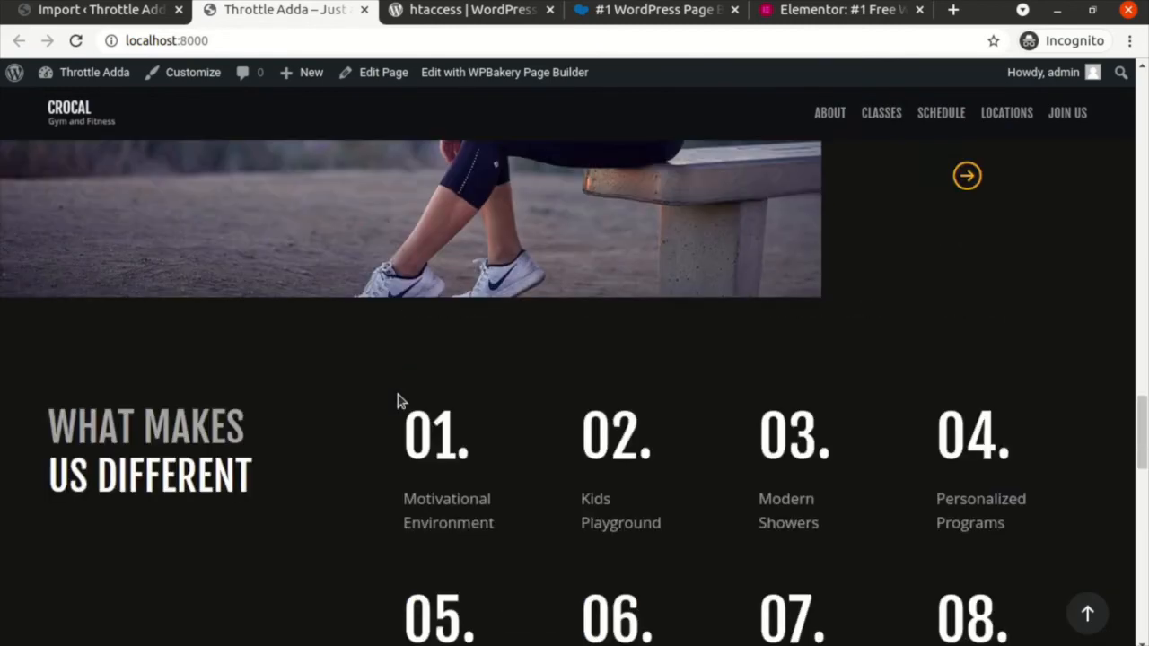
{"action": "scroll", "coordinate": [395, 409], "scroll_direction": "up", "scroll_amount": 2}
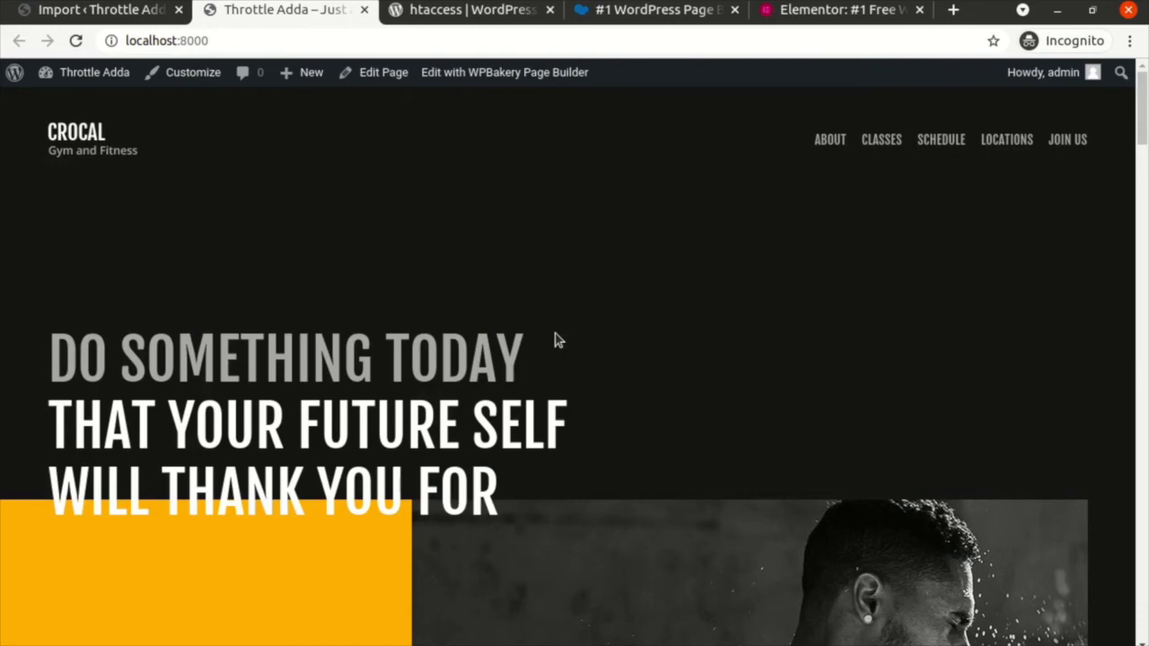
{"action": "scroll", "coordinate": [553, 340], "scroll_direction": "down", "scroll_amount": 10}
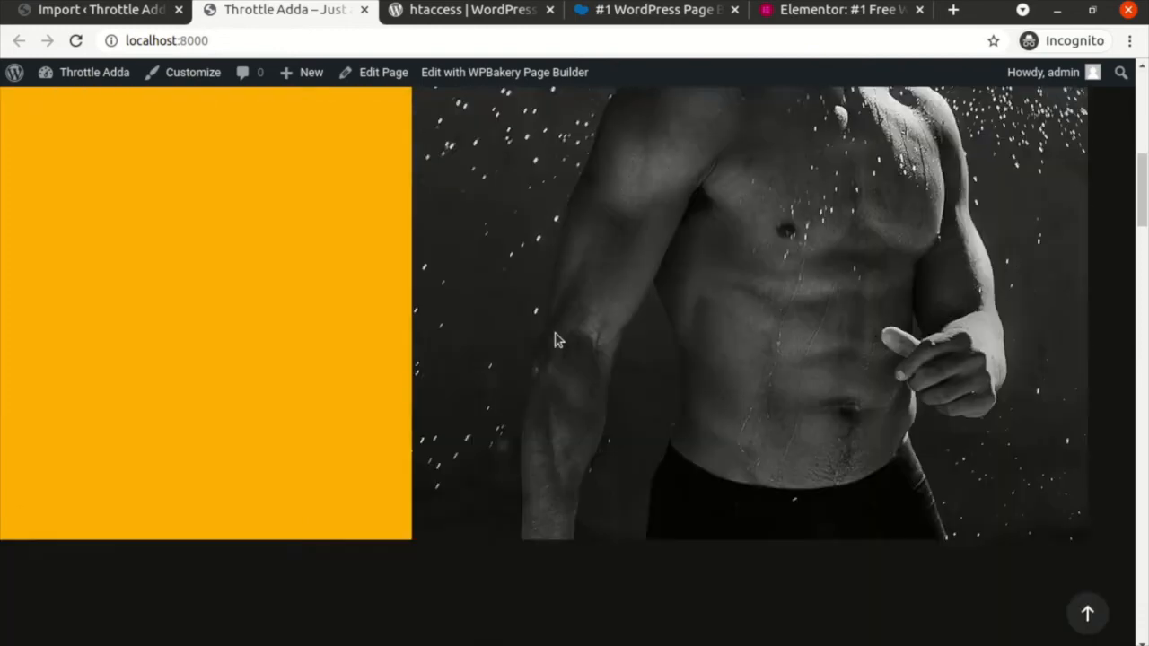
{"action": "scroll", "coordinate": [554, 339], "scroll_direction": "up", "scroll_amount": 10}
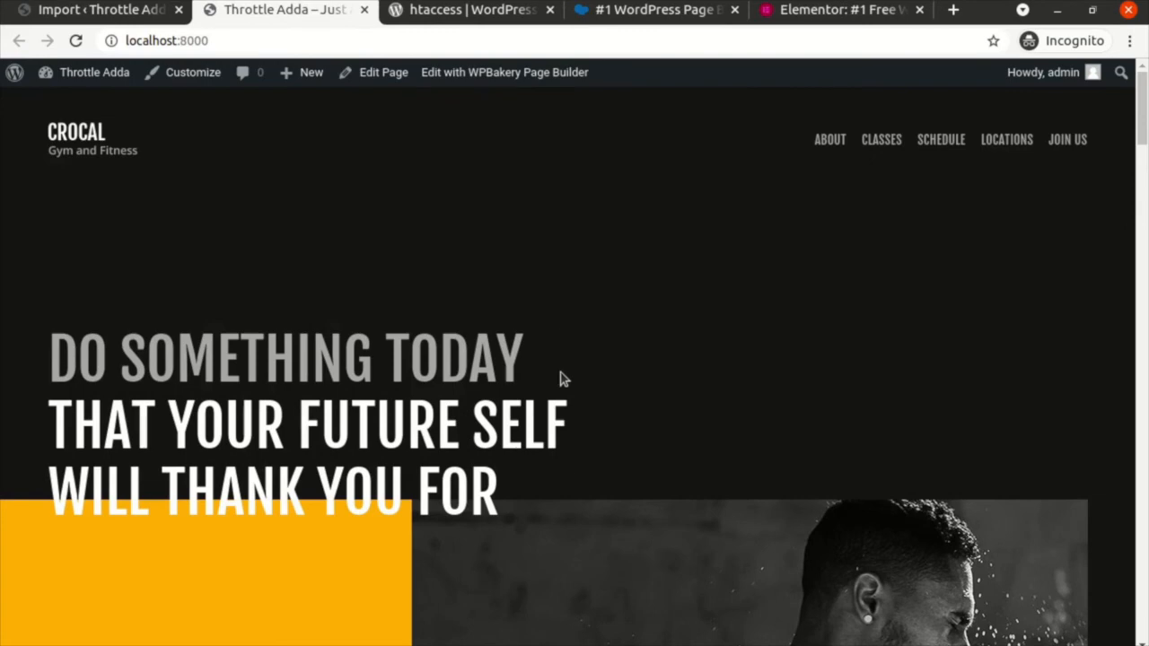
{"action": "scroll", "coordinate": [560, 377], "scroll_direction": "down", "scroll_amount": 3}
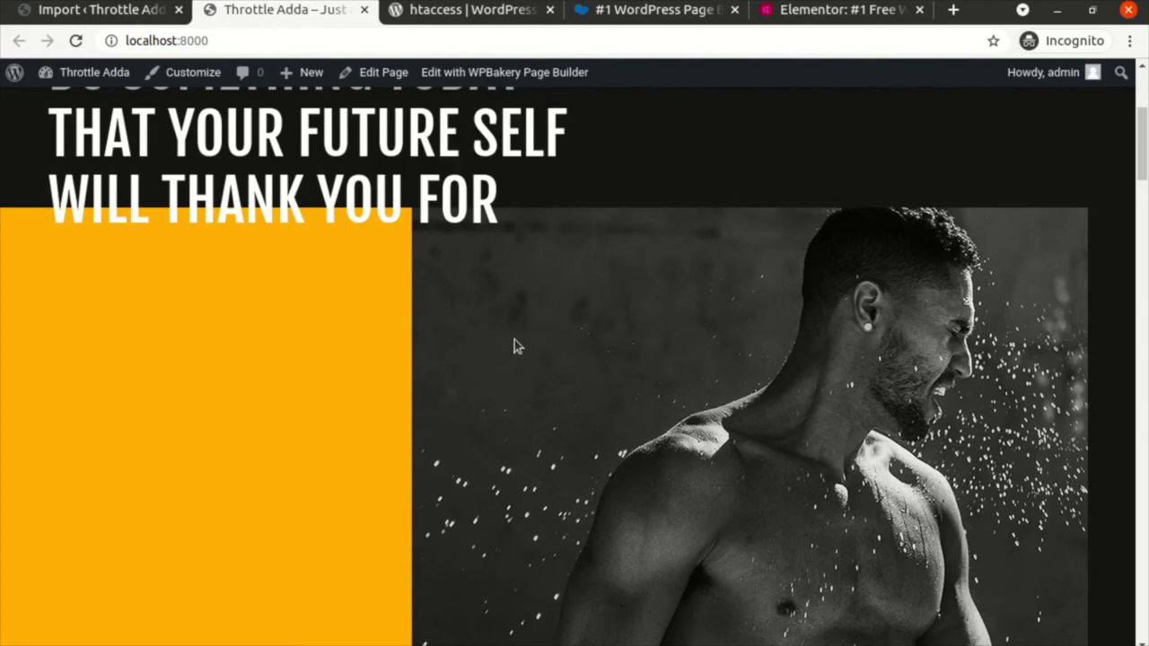
{"action": "scroll", "coordinate": [515, 341], "scroll_direction": "up", "scroll_amount": 3}
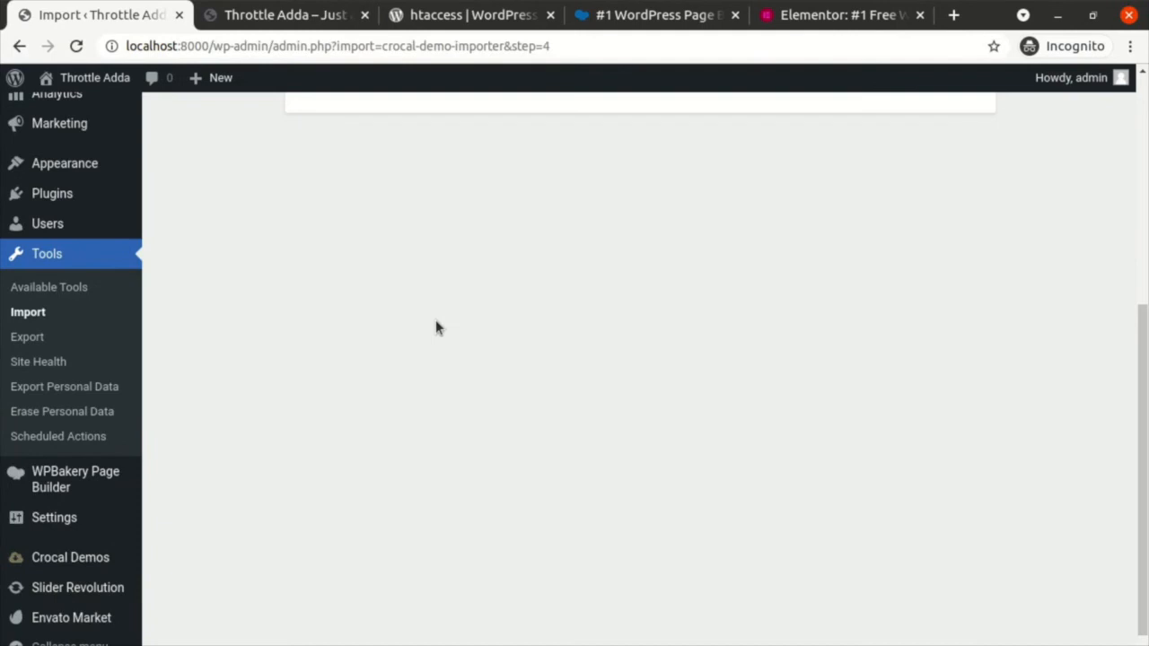
Step: Open Installed Plugins and scroll through the list of nine plugins
{"action": "scroll", "coordinate": [113, 333], "scroll_direction": "up", "scroll_amount": 1}
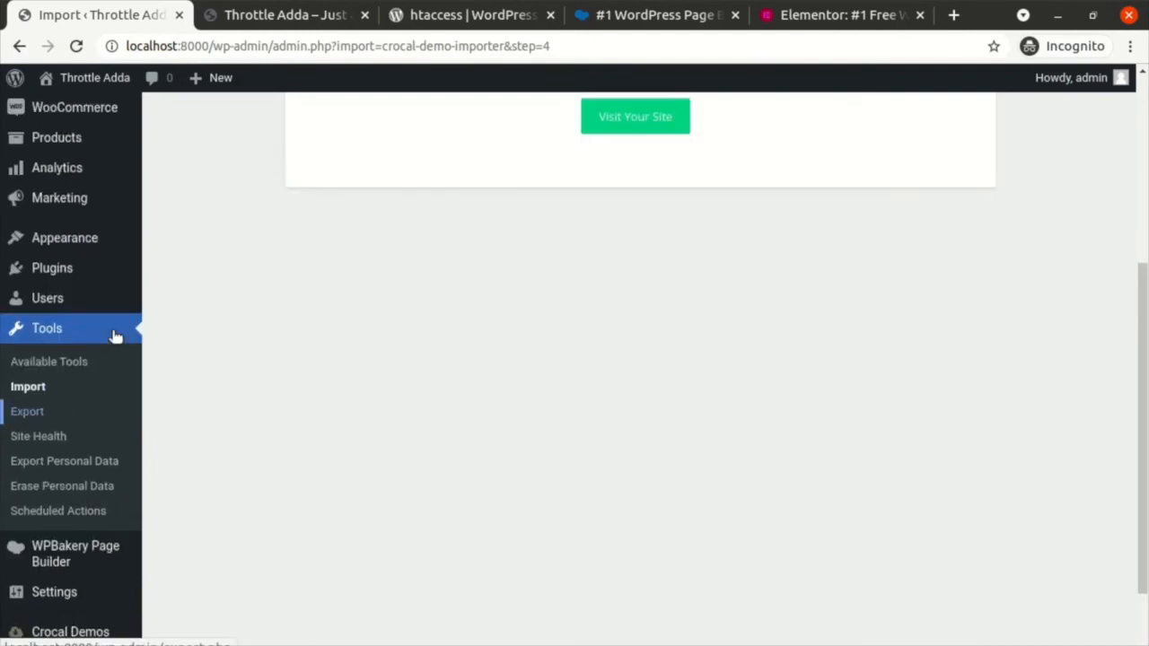
{"action": "left_click", "coordinate": [60, 282]}
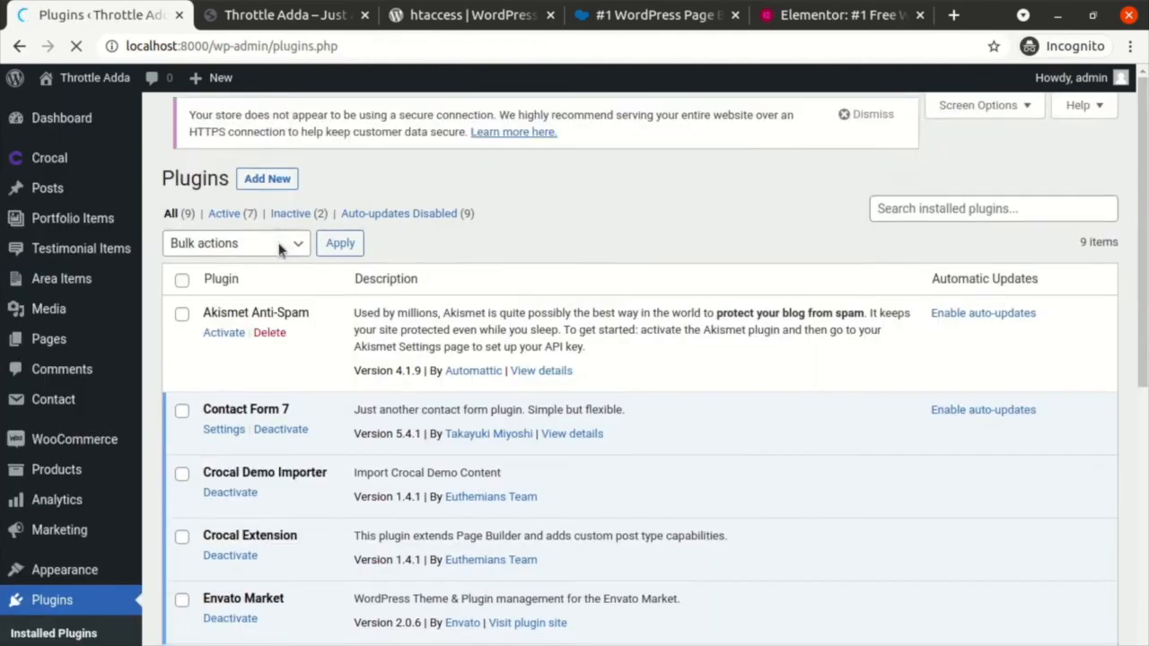
{"action": "scroll", "coordinate": [342, 330], "scroll_direction": "down", "scroll_amount": 3}
{"action": "scroll", "coordinate": [341, 338], "scroll_direction": "down", "scroll_amount": 3}
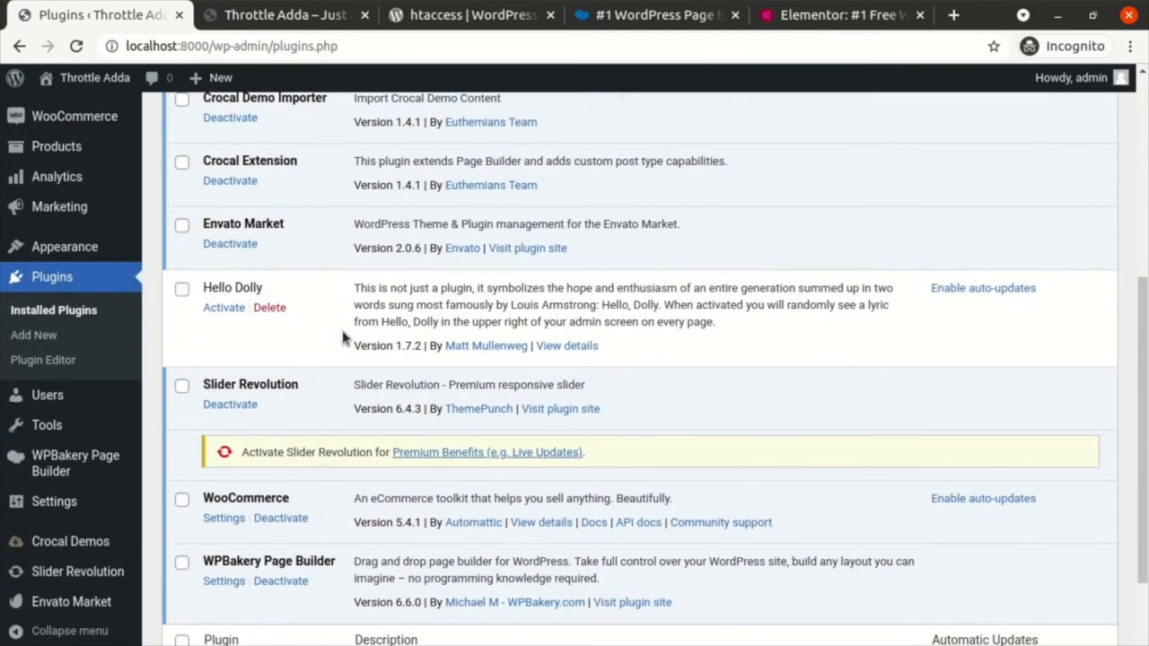
{"action": "scroll", "coordinate": [342, 337], "scroll_direction": "up", "scroll_amount": 2}
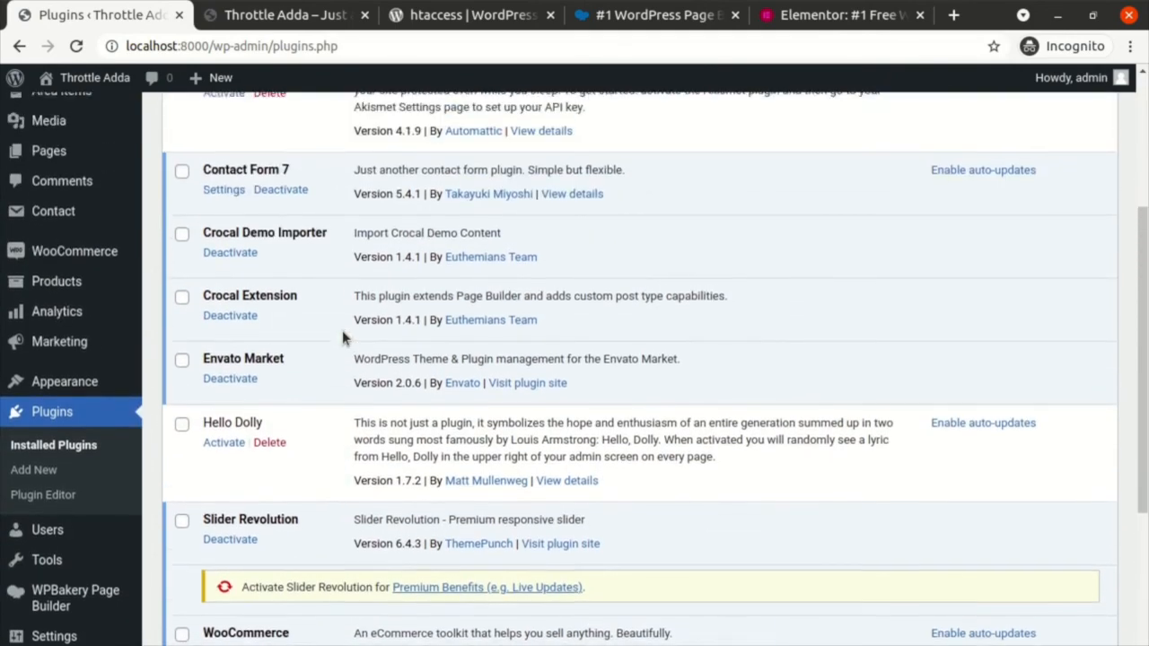
{"action": "scroll", "coordinate": [341, 337], "scroll_direction": "down", "scroll_amount": 4}
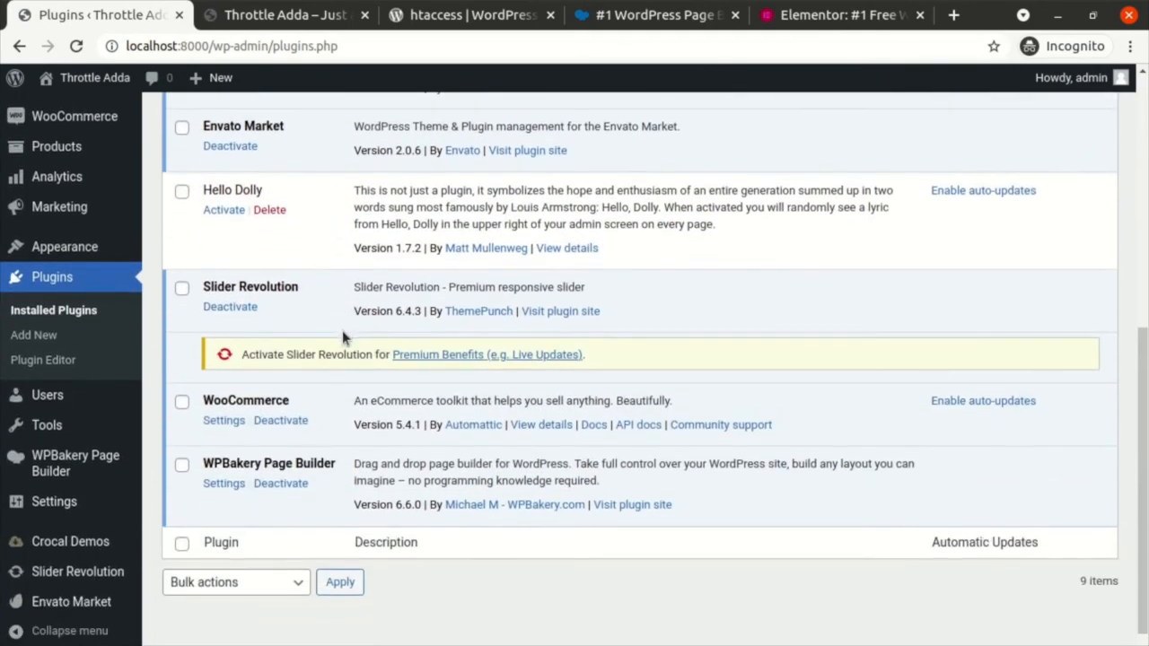
{"action": "scroll", "coordinate": [362, 442], "scroll_direction": "down", "scroll_amount": 1}
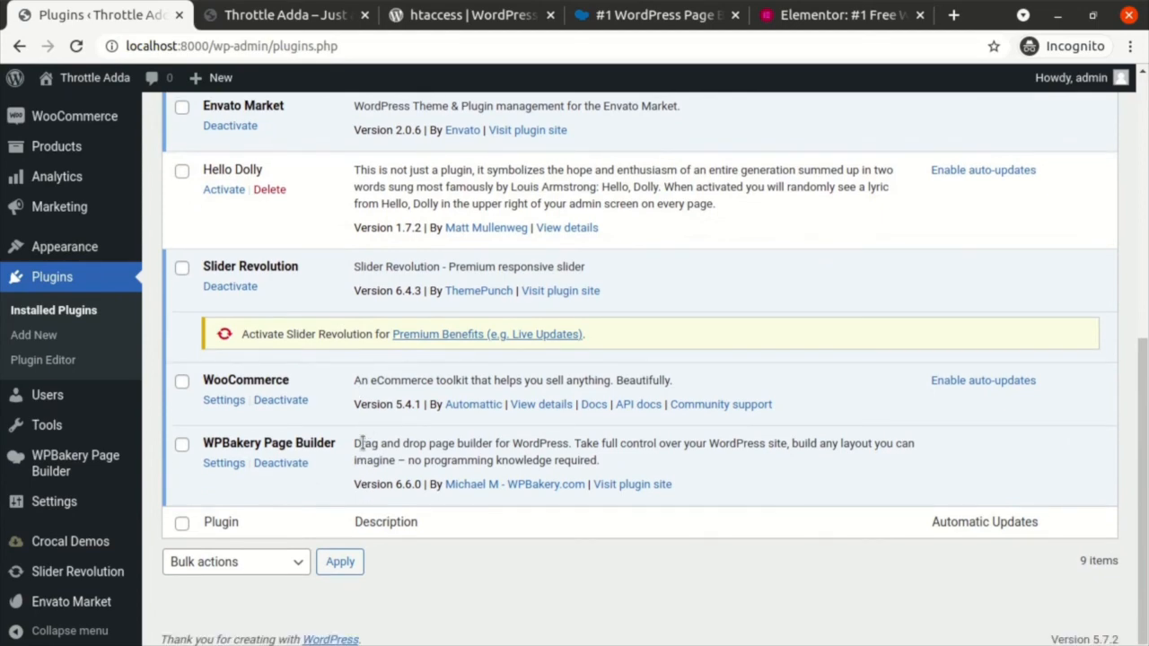
Step: Read the WPBakery Page Builder plugin description, then bring up the wpbakery.com tab
{"action": "triple_click", "coordinate": [363, 443]}
{"action": "triple_click", "coordinate": [352, 445]}
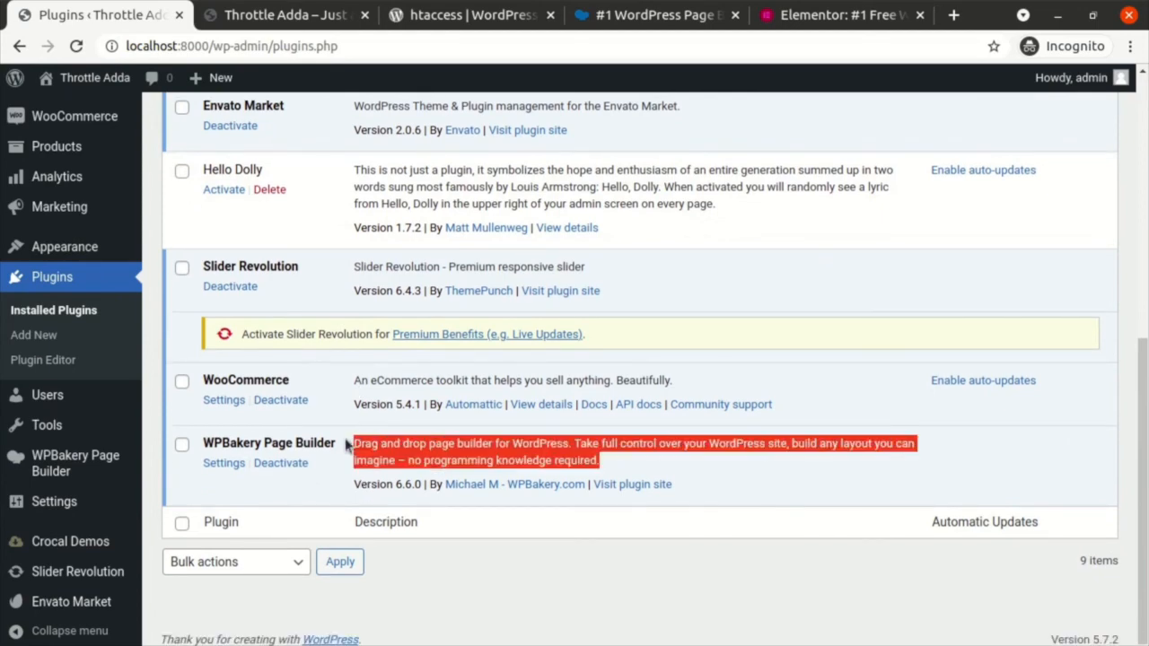
{"action": "left_click", "coordinate": [345, 446]}
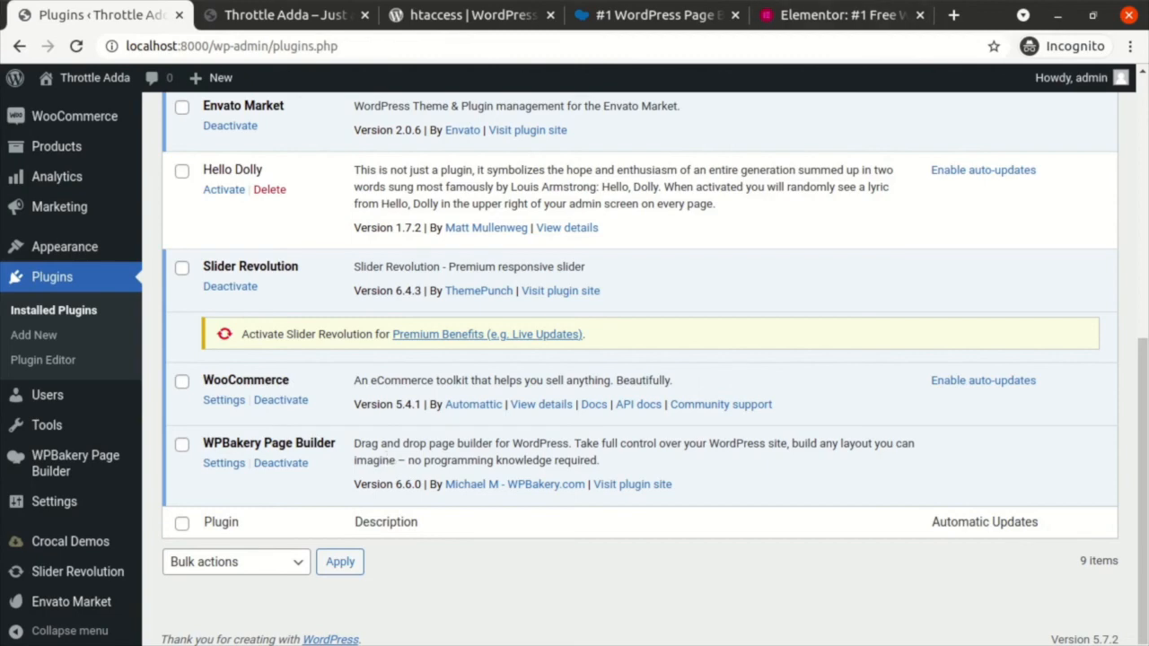
{"action": "left_click", "coordinate": [659, 14]}
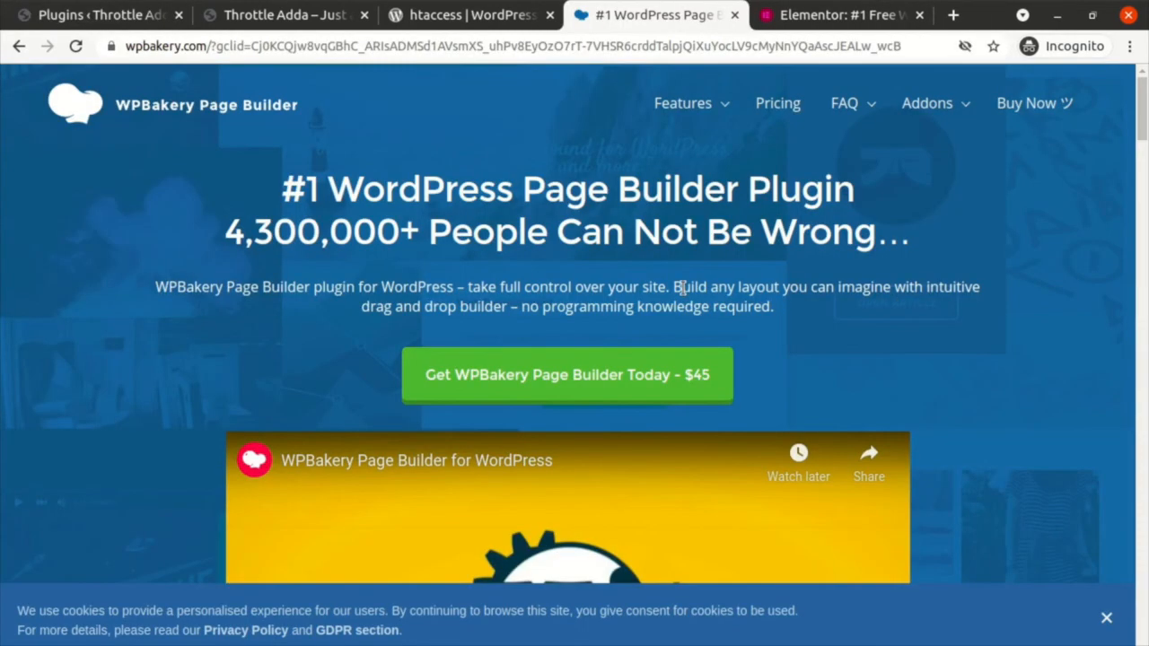
Step: Browse wpbakery.com to its Front End and Back End Page Builder section, then bring up elementor.com
{"action": "scroll", "coordinate": [682, 287], "scroll_direction": "down", "scroll_amount": 9}
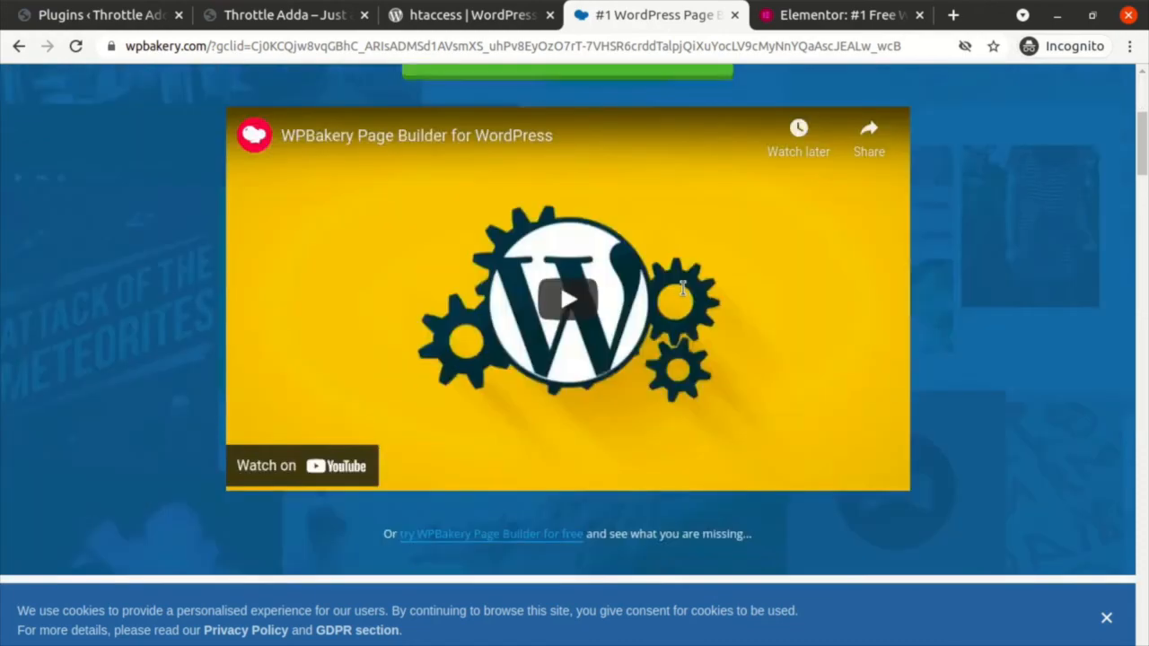
{"action": "scroll", "coordinate": [584, 350], "scroll_direction": "down", "scroll_amount": 3}
{"action": "scroll", "coordinate": [583, 350], "scroll_direction": "up", "scroll_amount": 1}
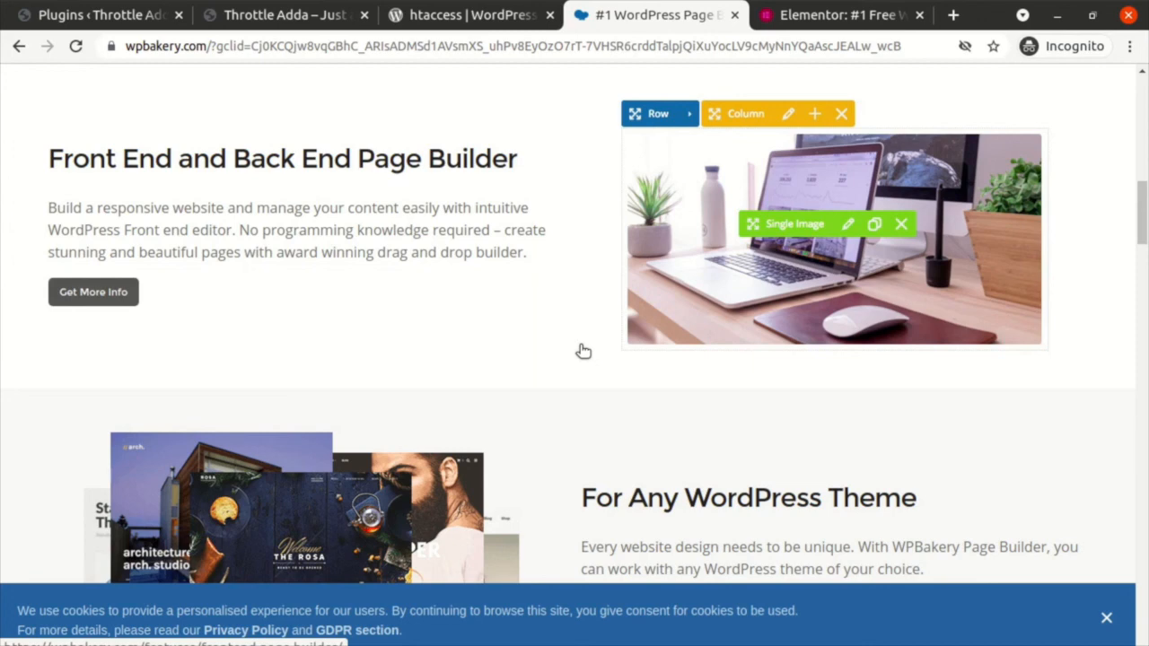
{"action": "scroll", "coordinate": [583, 351], "scroll_direction": "up", "scroll_amount": 10}
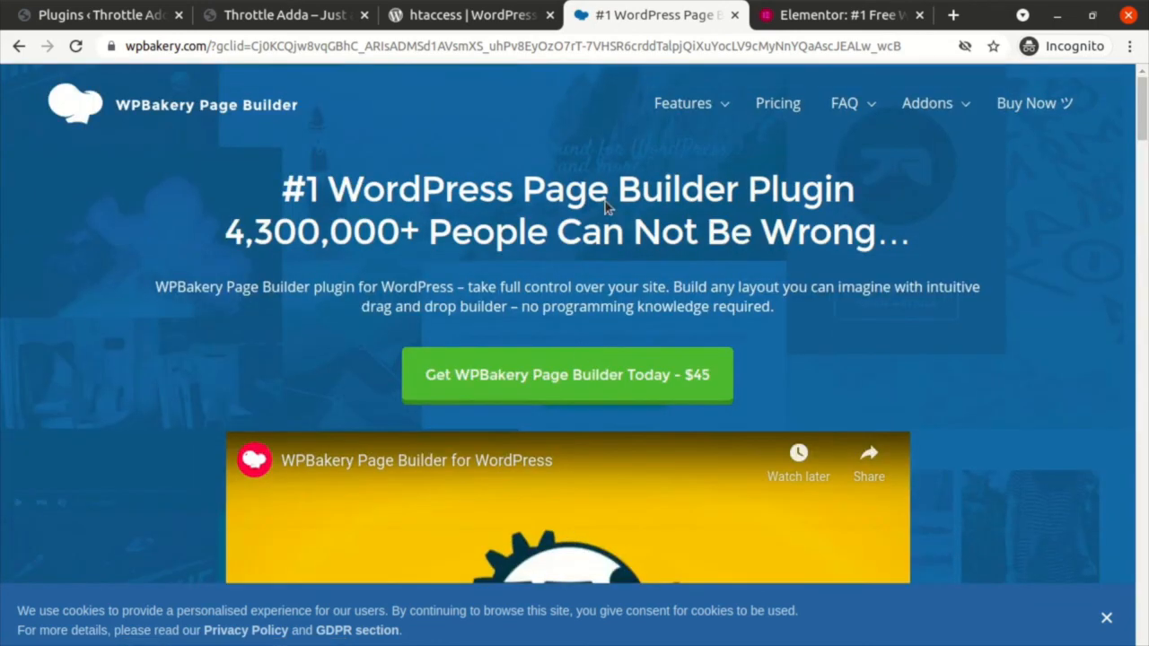
{"action": "left_click", "coordinate": [824, 14]}
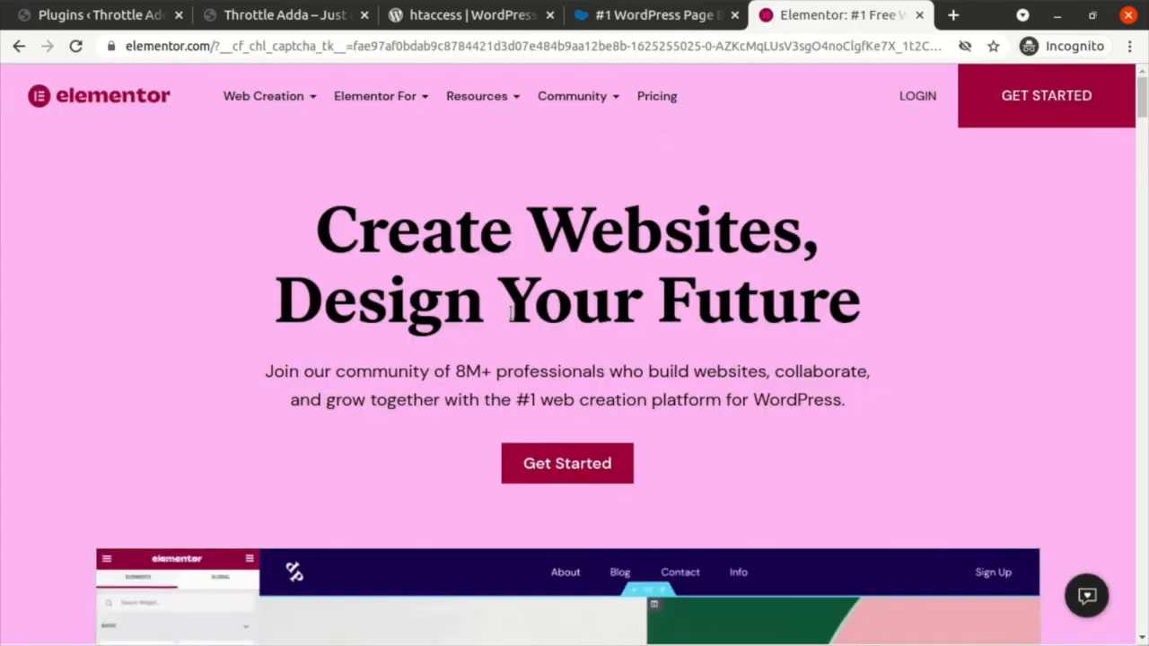
{"action": "scroll", "coordinate": [510, 312], "scroll_direction": "down", "scroll_amount": 3}
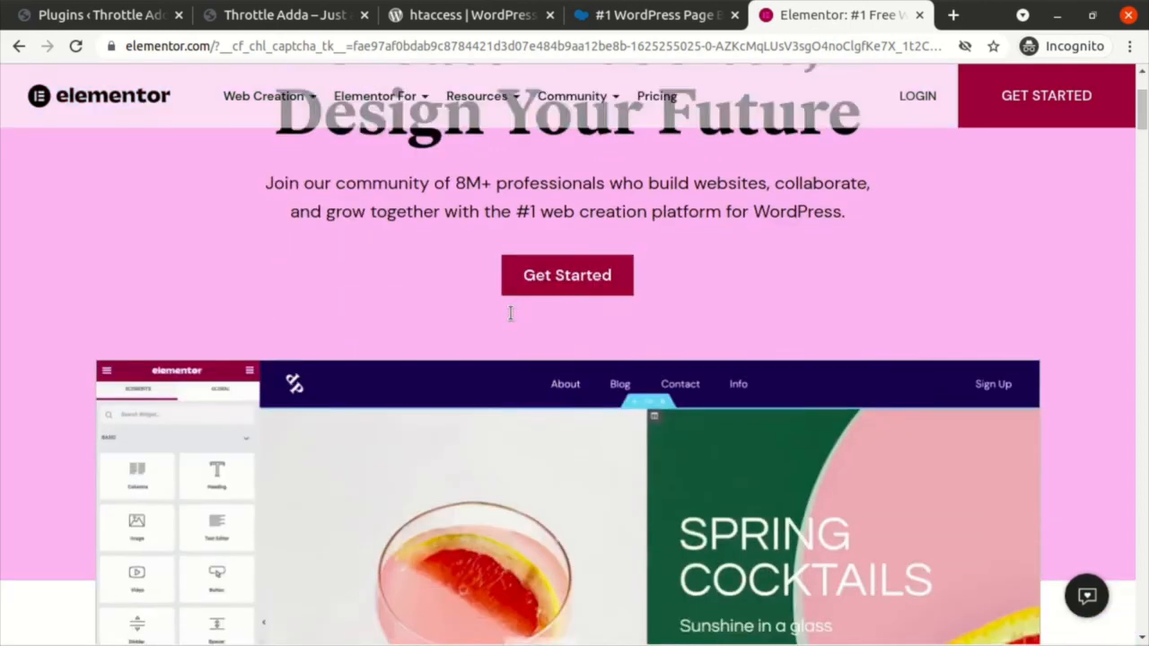
{"action": "scroll", "coordinate": [406, 271], "scroll_direction": "down", "scroll_amount": 3}
{"action": "scroll", "coordinate": [406, 271], "scroll_direction": "up", "scroll_amount": 2}
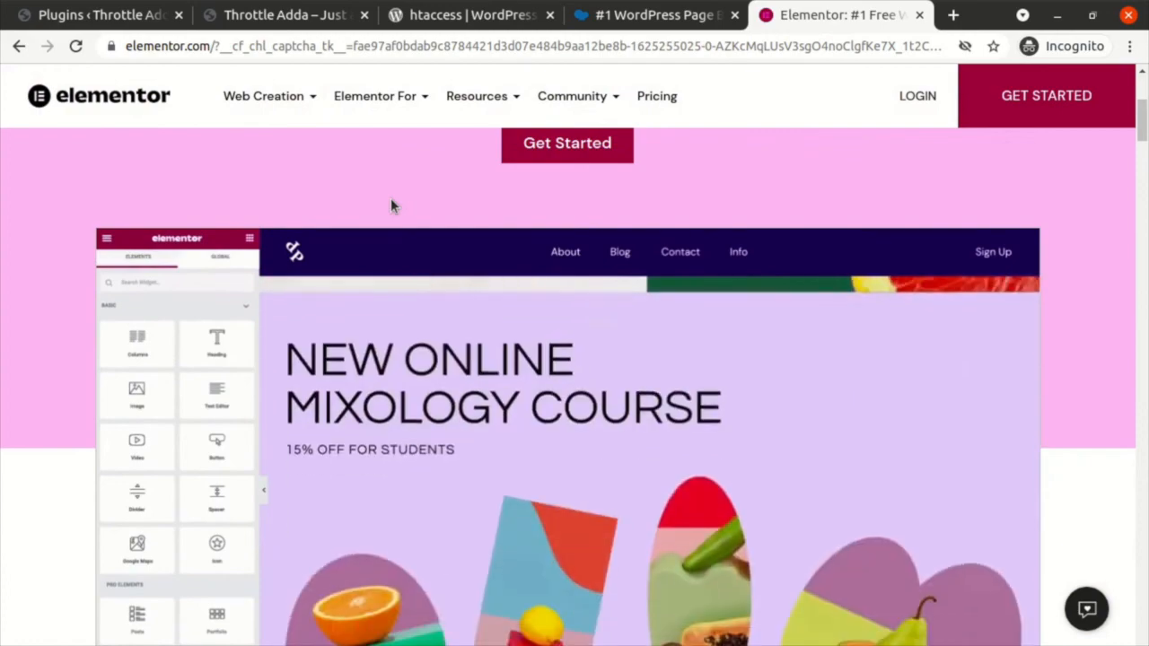
{"action": "scroll", "coordinate": [356, 355], "scroll_direction": "down", "scroll_amount": 2}
{"action": "scroll", "coordinate": [355, 348], "scroll_direction": "down", "scroll_amount": 5}
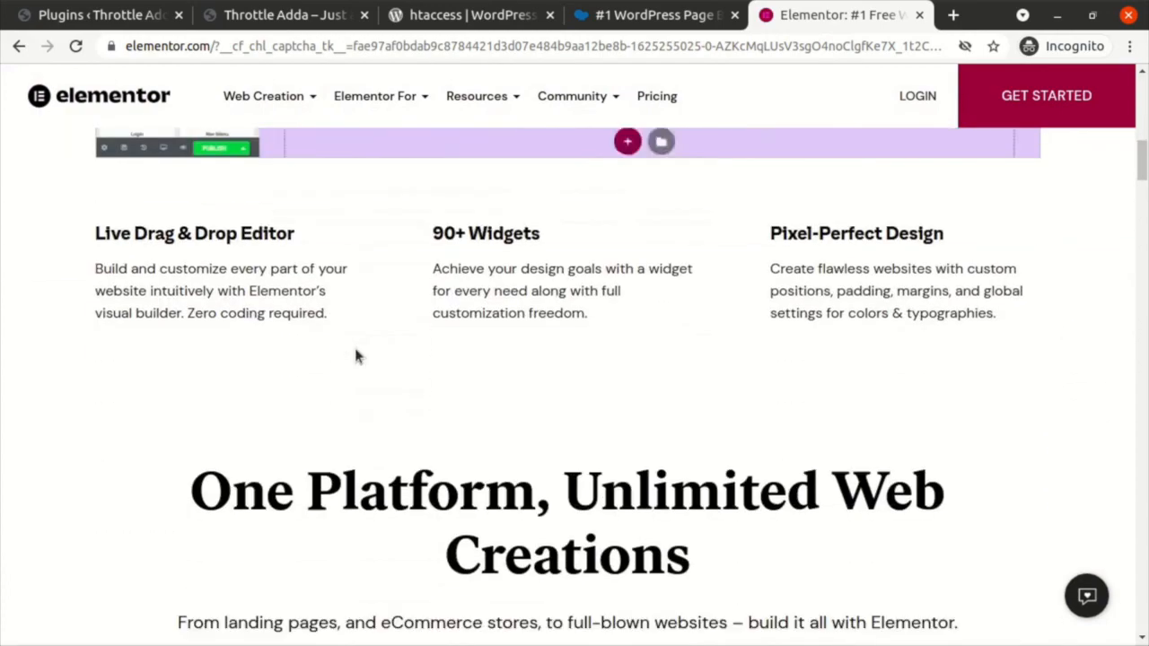
{"action": "scroll", "coordinate": [355, 348], "scroll_direction": "up", "scroll_amount": 3}
{"action": "scroll", "coordinate": [354, 357], "scroll_direction": "up", "scroll_amount": 5}
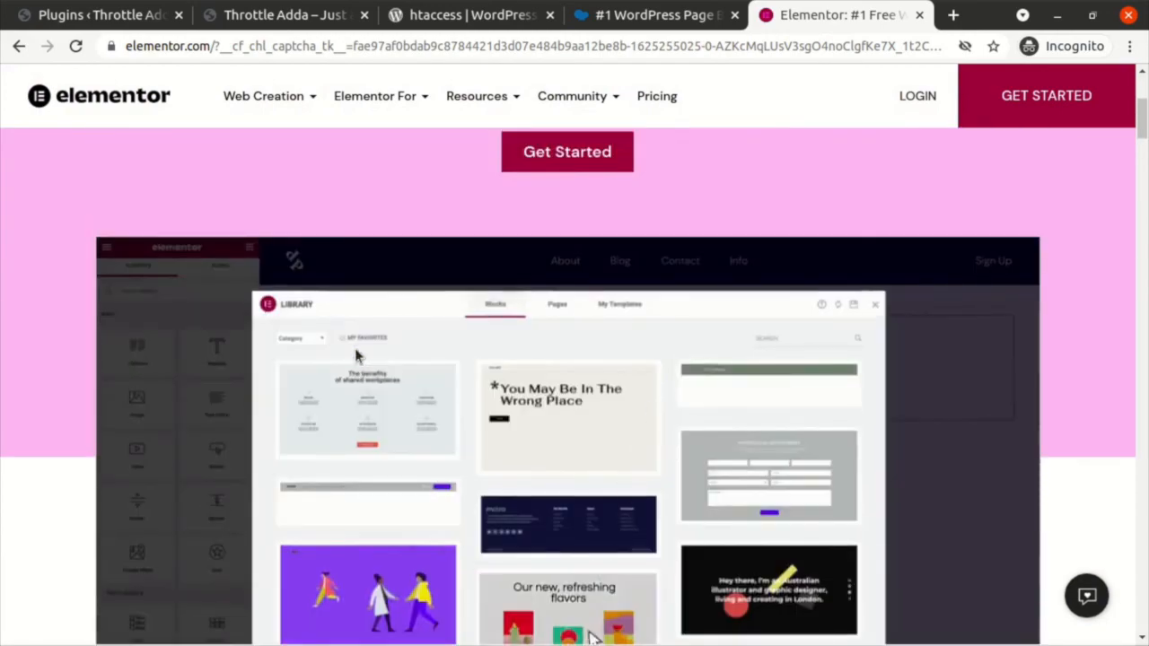
{"action": "scroll", "coordinate": [355, 356], "scroll_direction": "down", "scroll_amount": 5}
{"action": "scroll", "coordinate": [356, 349], "scroll_direction": "up", "scroll_amount": 5}
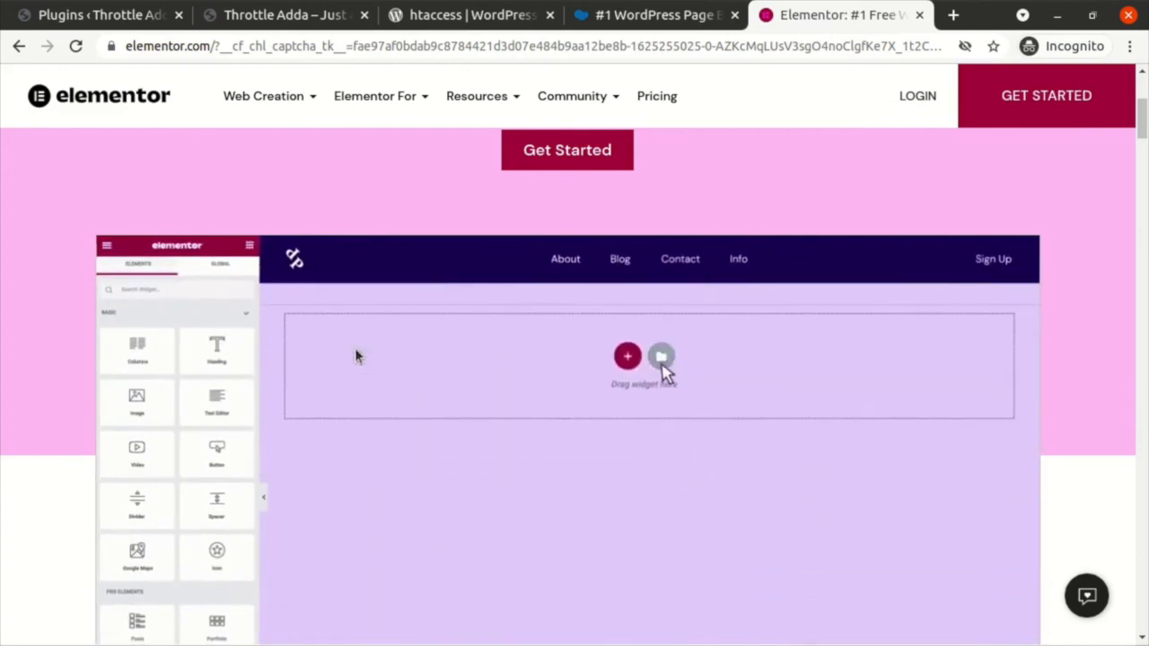
{"action": "scroll", "coordinate": [1066, 306], "scroll_direction": "down", "scroll_amount": 2}
{"action": "scroll", "coordinate": [1066, 306], "scroll_direction": "up", "scroll_amount": 5}
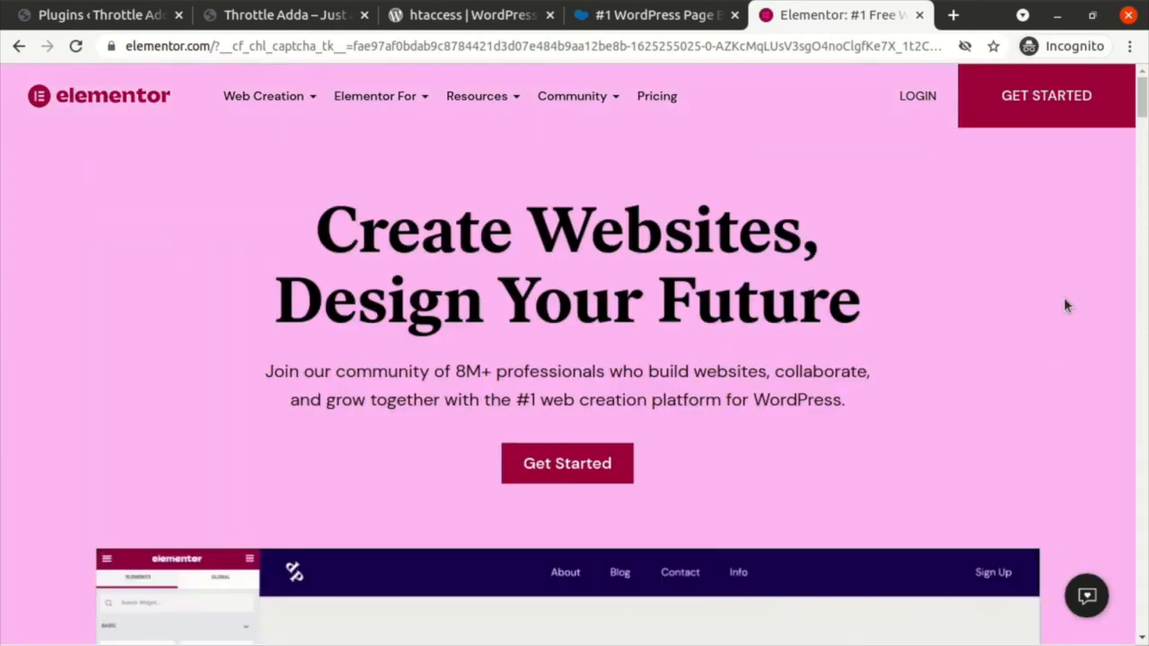